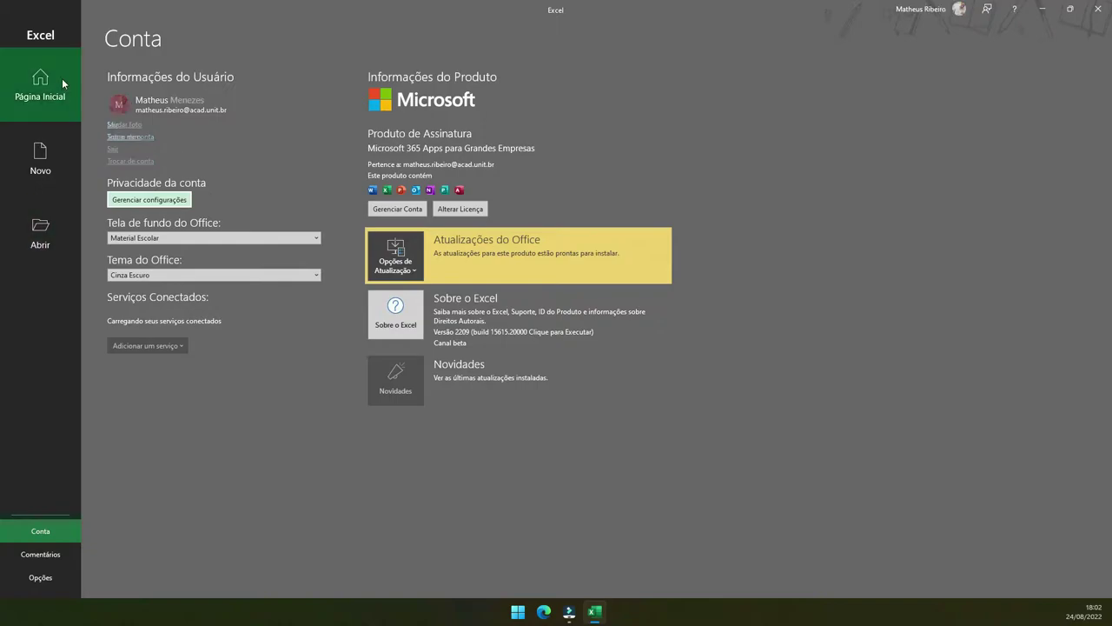
- Create a new blank workbook from the start page
left_click(62, 79)
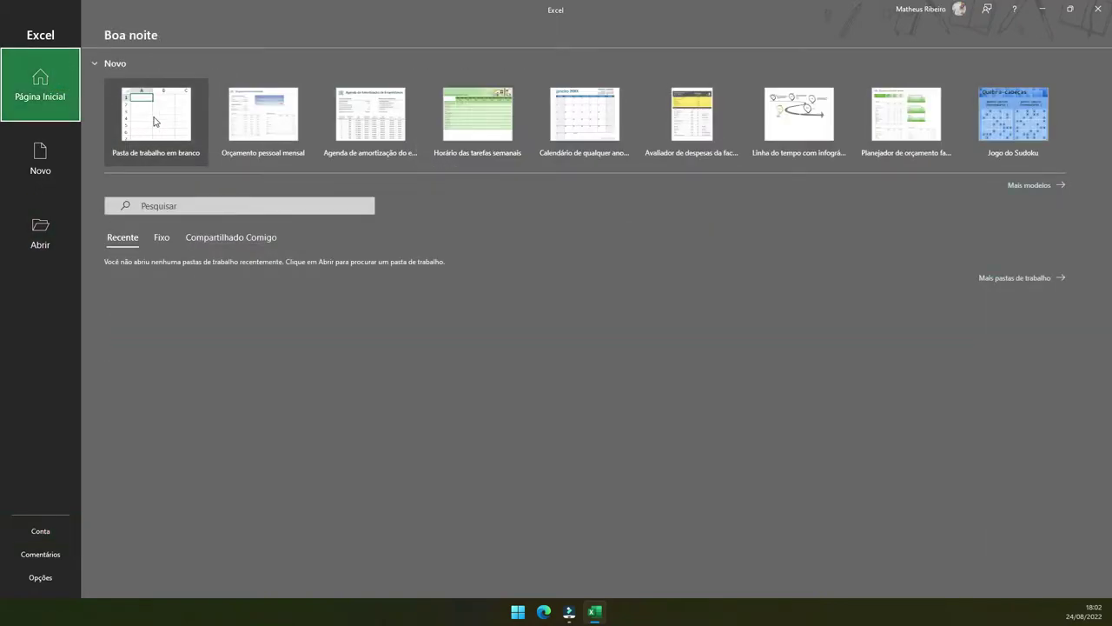
left_click(153, 117)
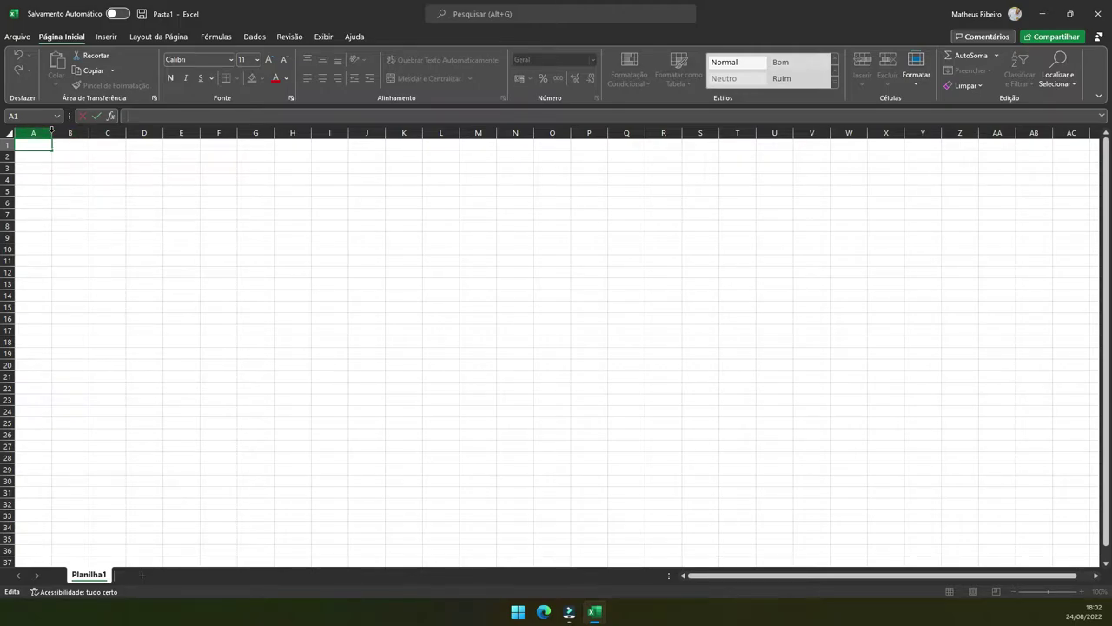
- Try out a wider column A, undo it and widen the column again to roughly three default column widths
left_click_drag(51, 131, 167, 134)
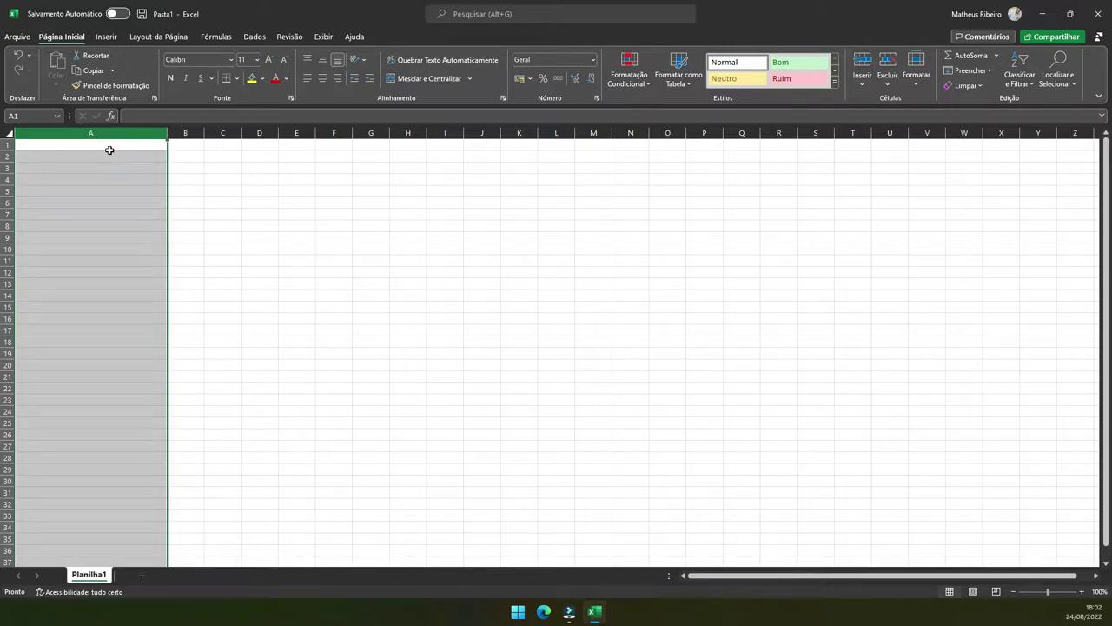
key("ctrl+z")
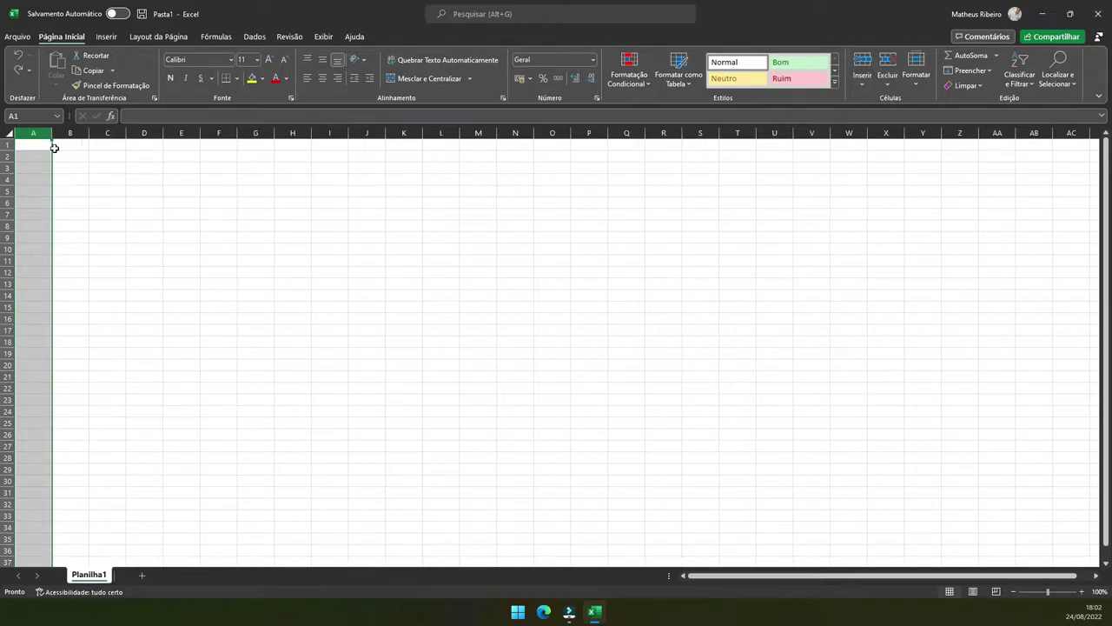
left_click_drag(53, 133, 120, 137)
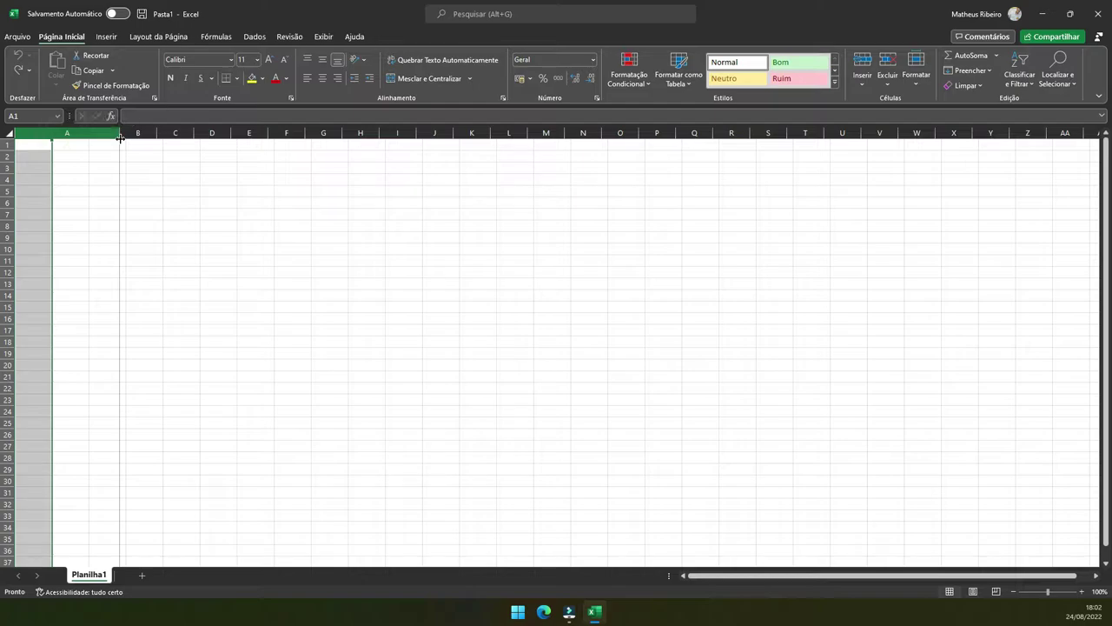
- Enter the heading Questionário in cell A1 and fit column A's width to its content
left_click(52, 157)
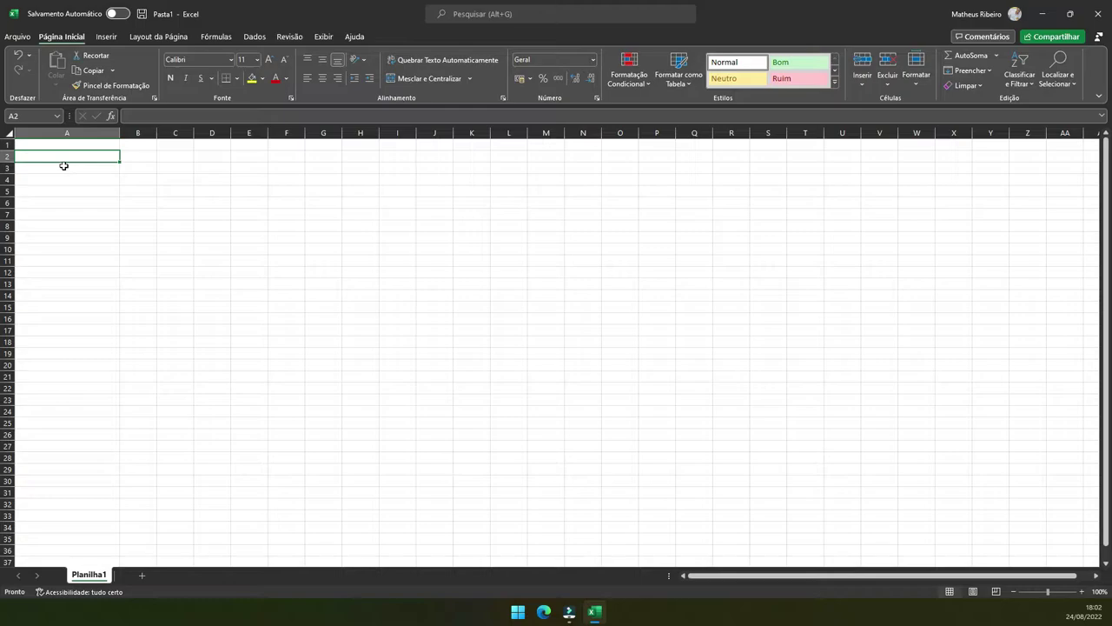
key("Up")
type("Question")
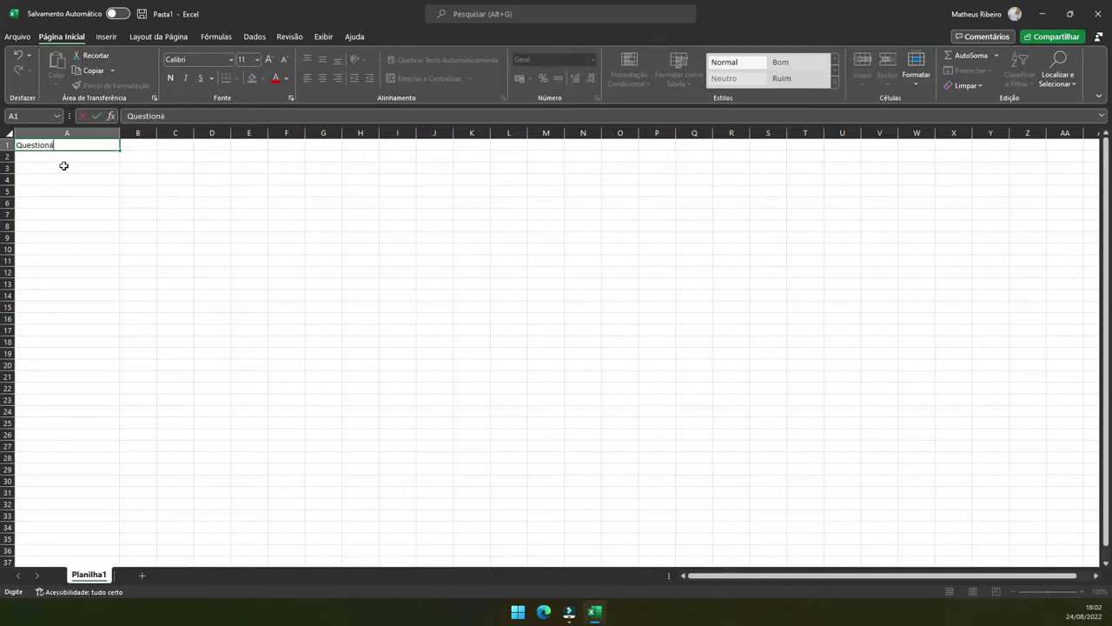
key("Tab")
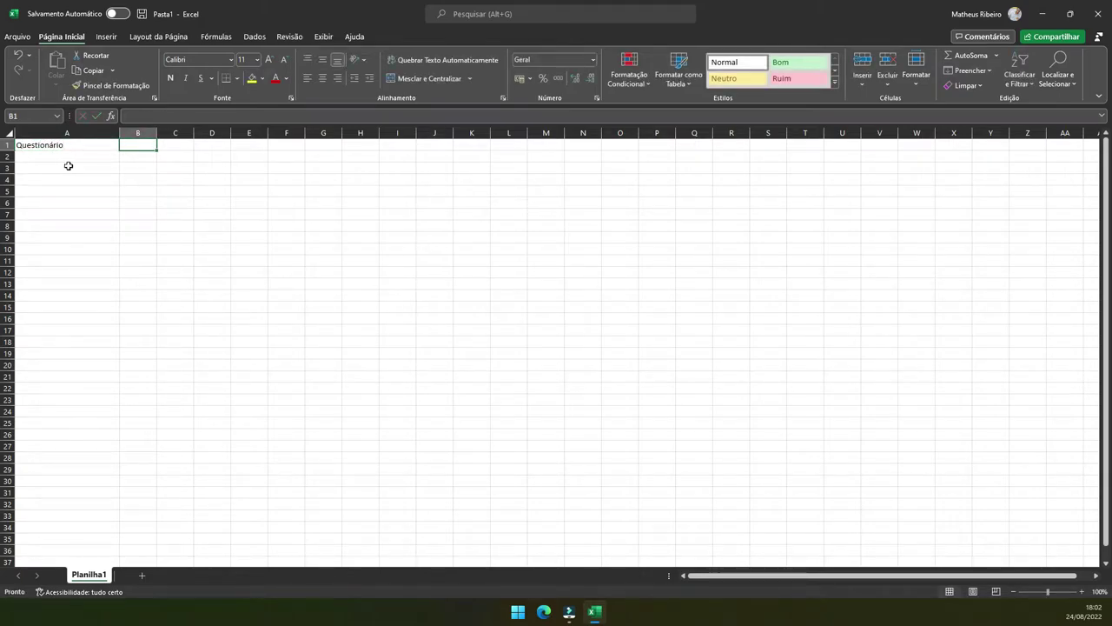
double_click(119, 132)
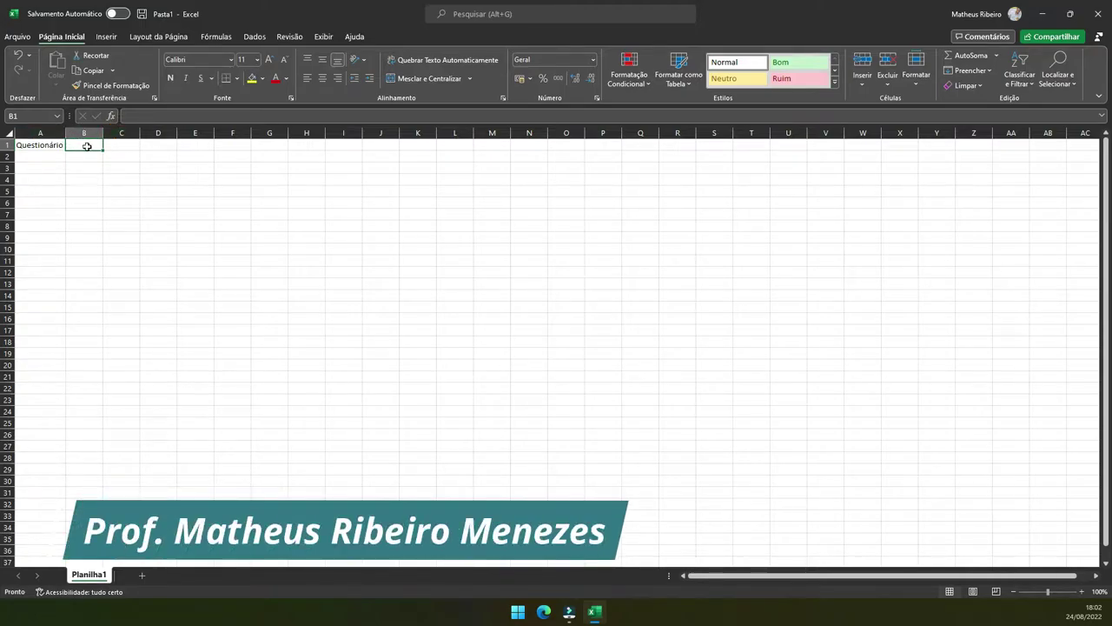
- Number the questionnaires in A2 to A11 by entering 1, 2 and 3 and filling the series down to 10
left_click(52, 157)
key("Return")
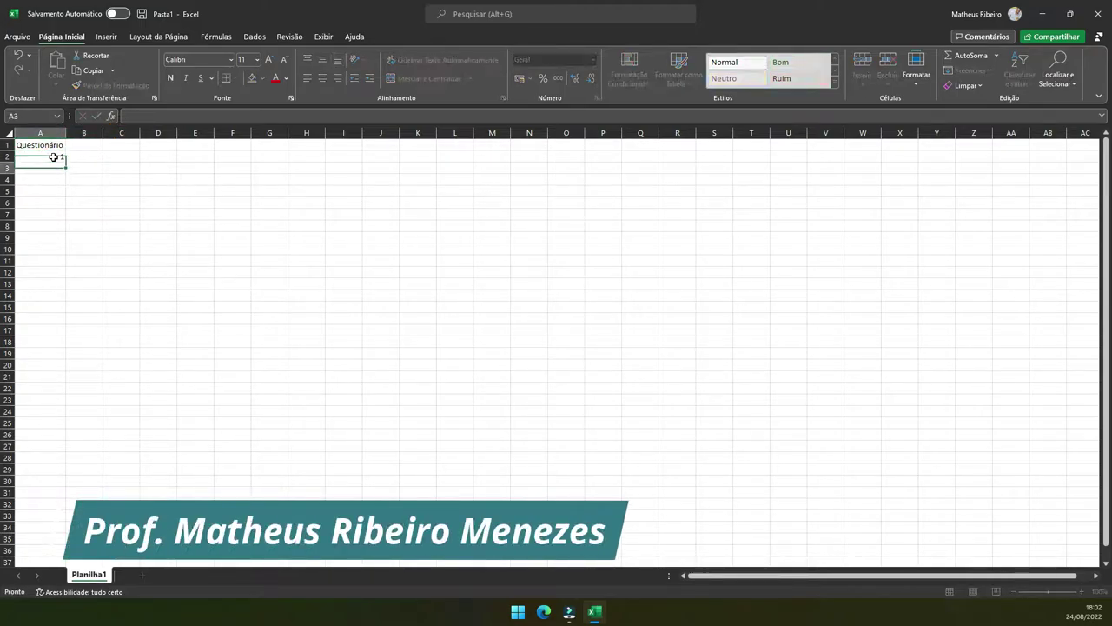
type("2")
key("Return")
type("030")
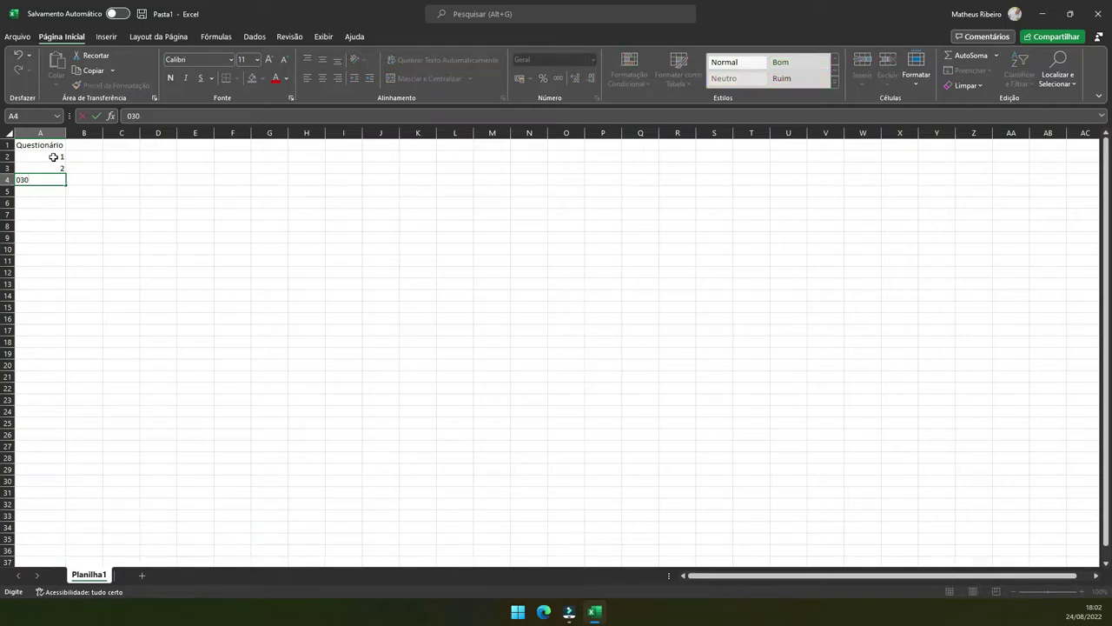
key("Return")
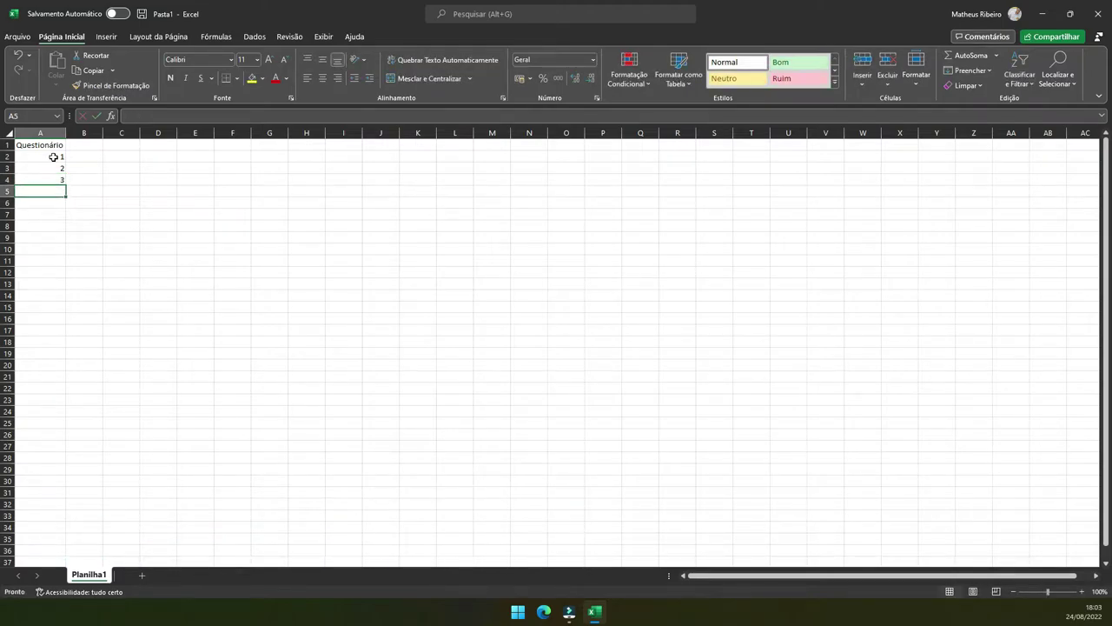
left_click_drag(53, 156, 62, 265)
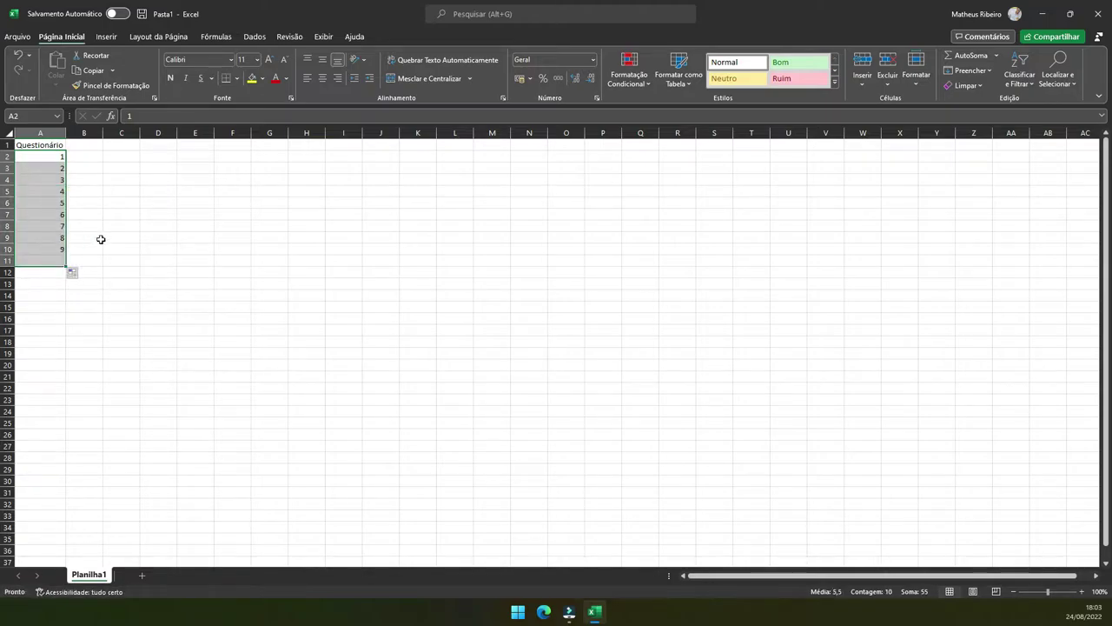
- Enter the headings Sexo, Idade and Profissão in cells B1, C1 and D1
left_click(92, 144)
type("Sexo")
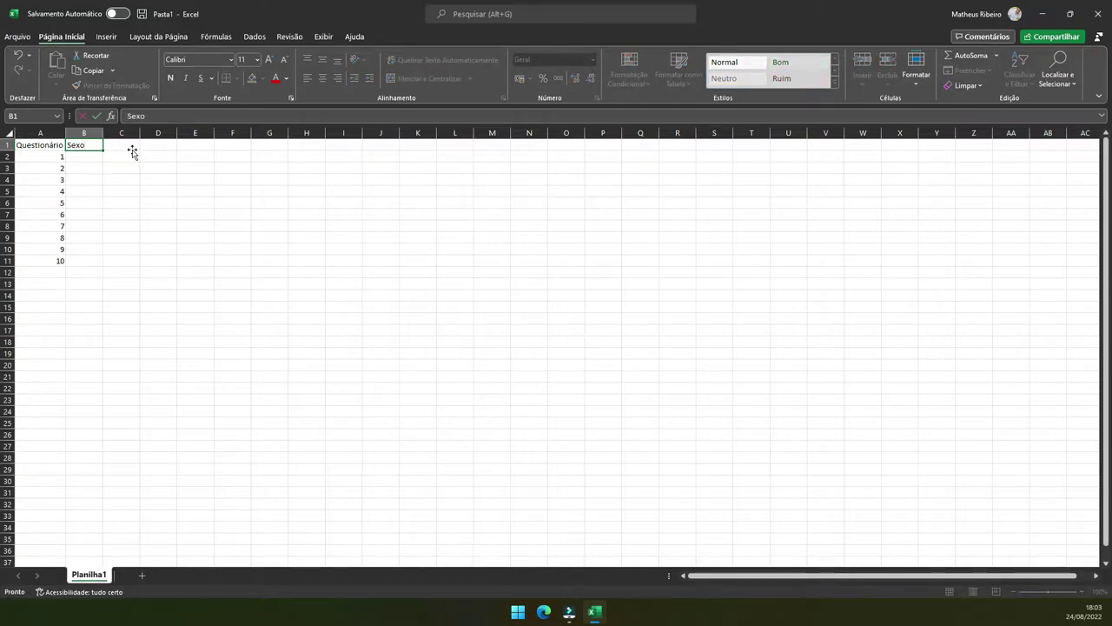
left_click(133, 150)
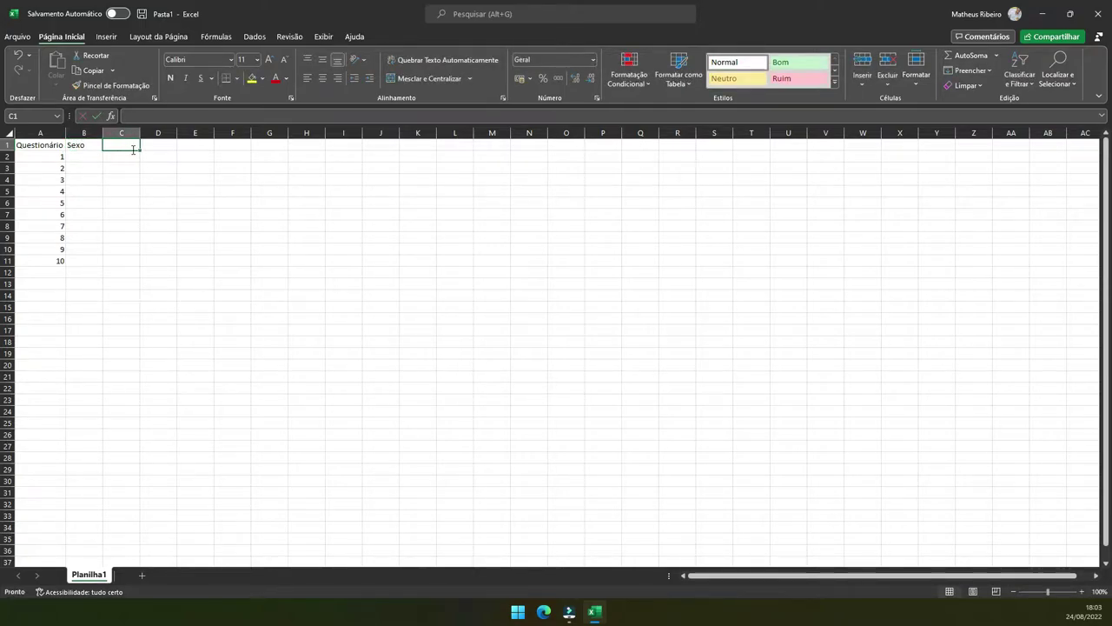
type("Idade")
key("Tab")
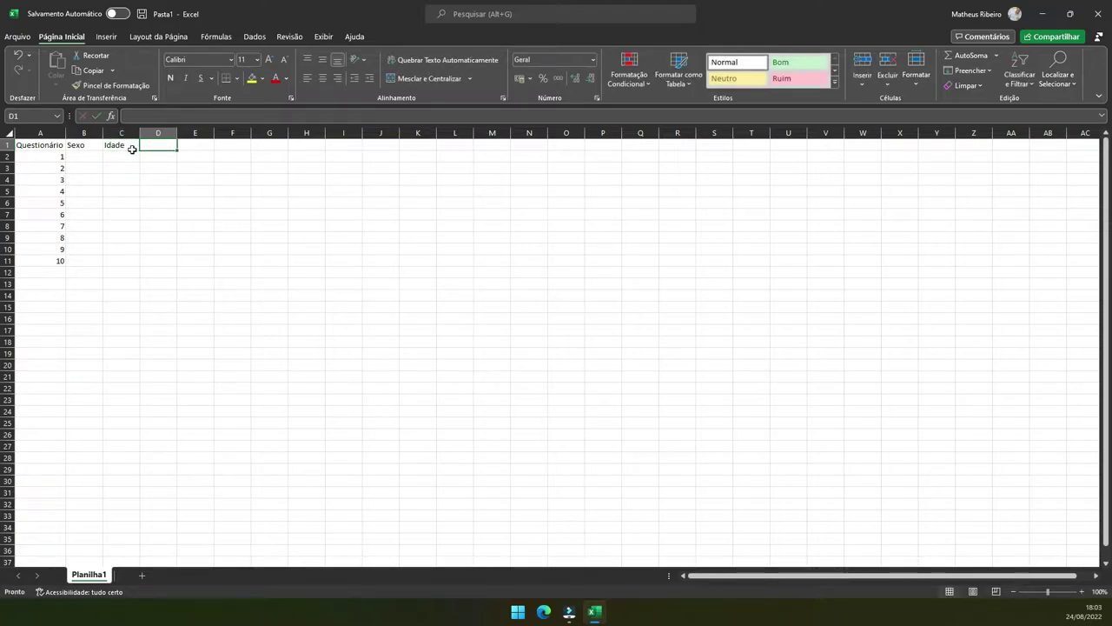
type("Pr")
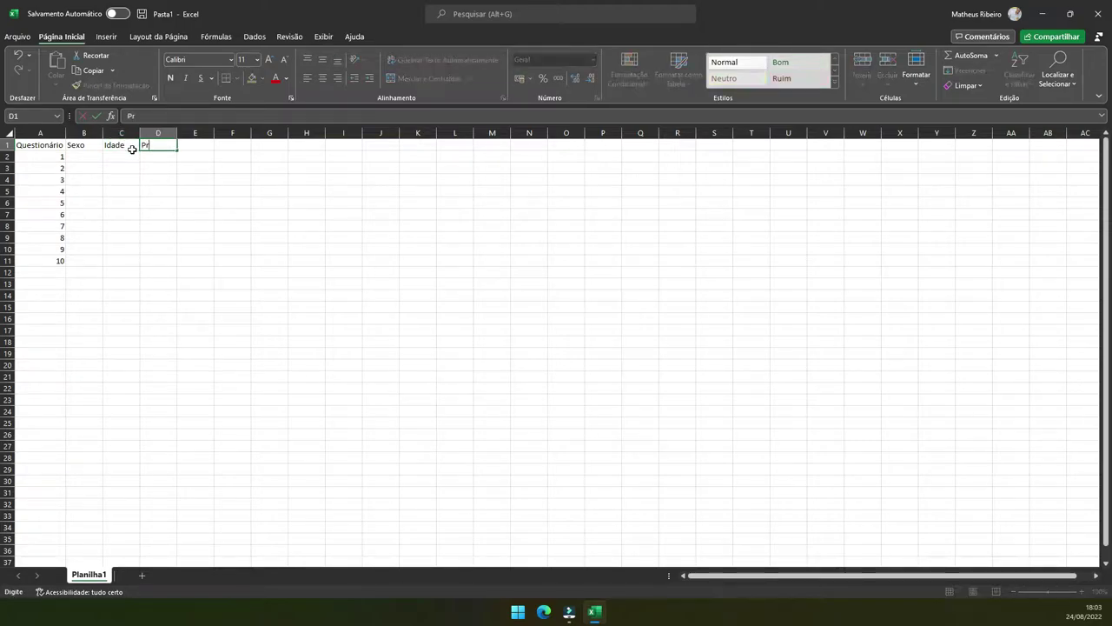
type("ofiss")
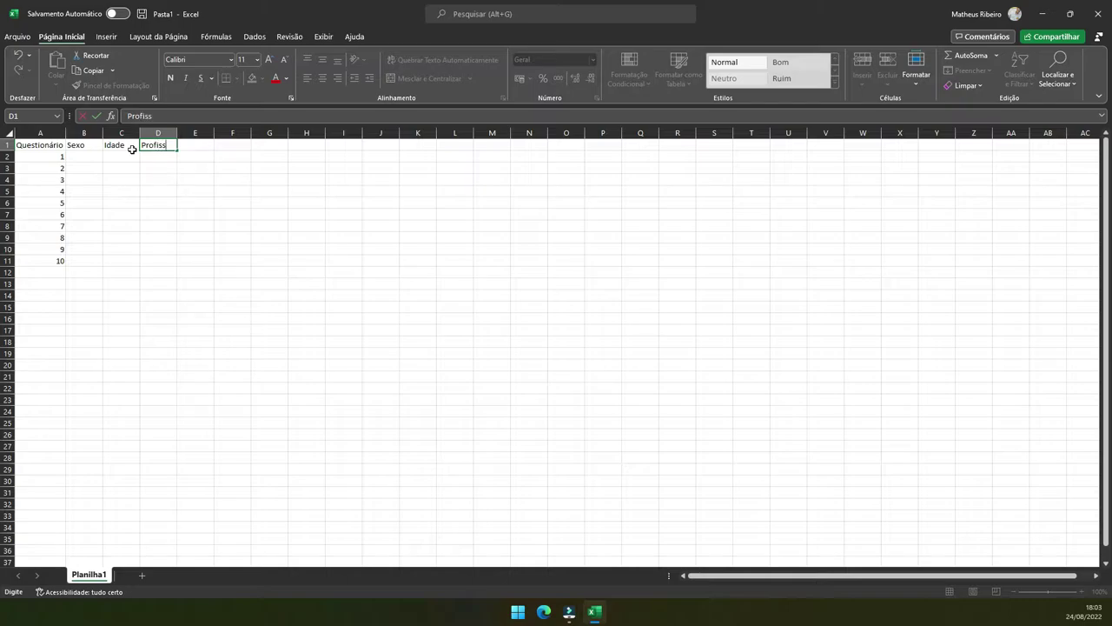
type("ão")
- Enter the heading Status de Emprego in cell E1 and widen columns B to E
left_click(200, 147)
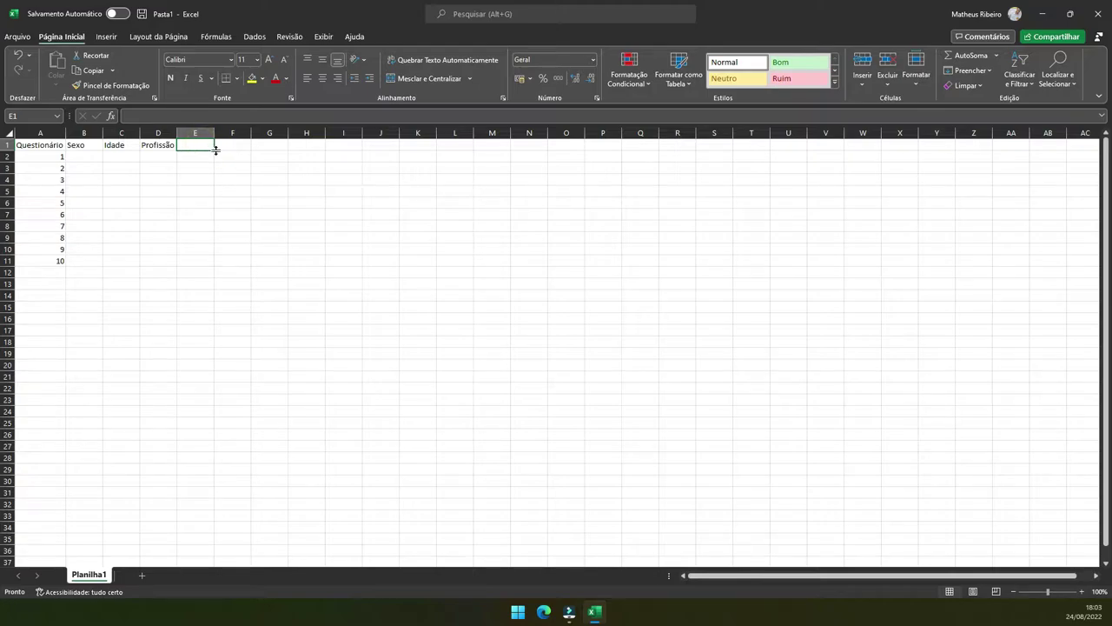
type("Status")
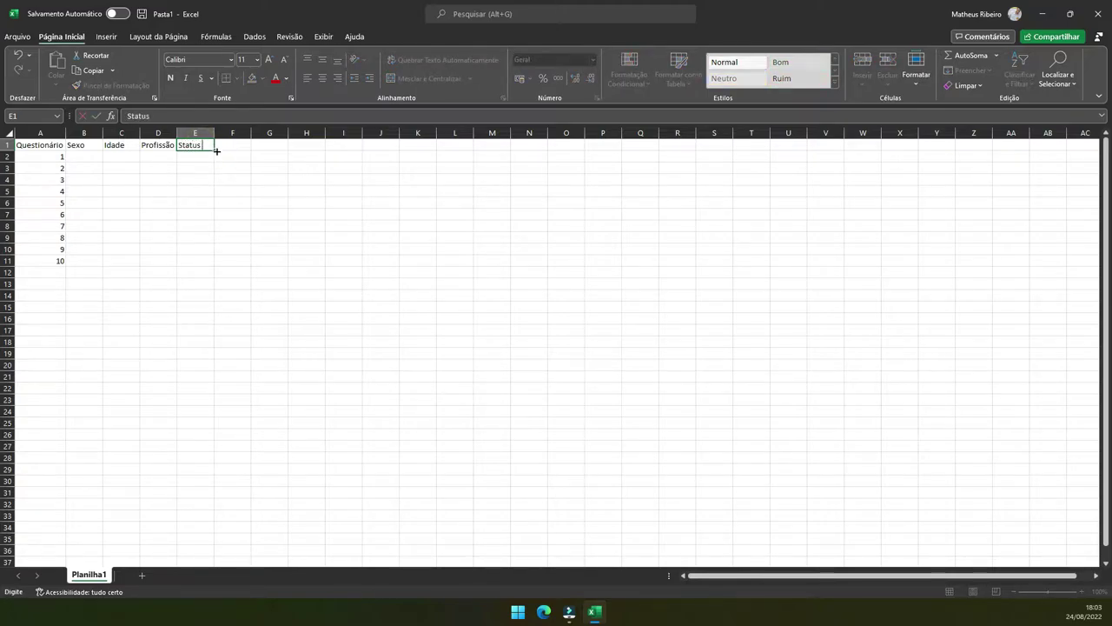
type(" de Emprego")
key("Return")
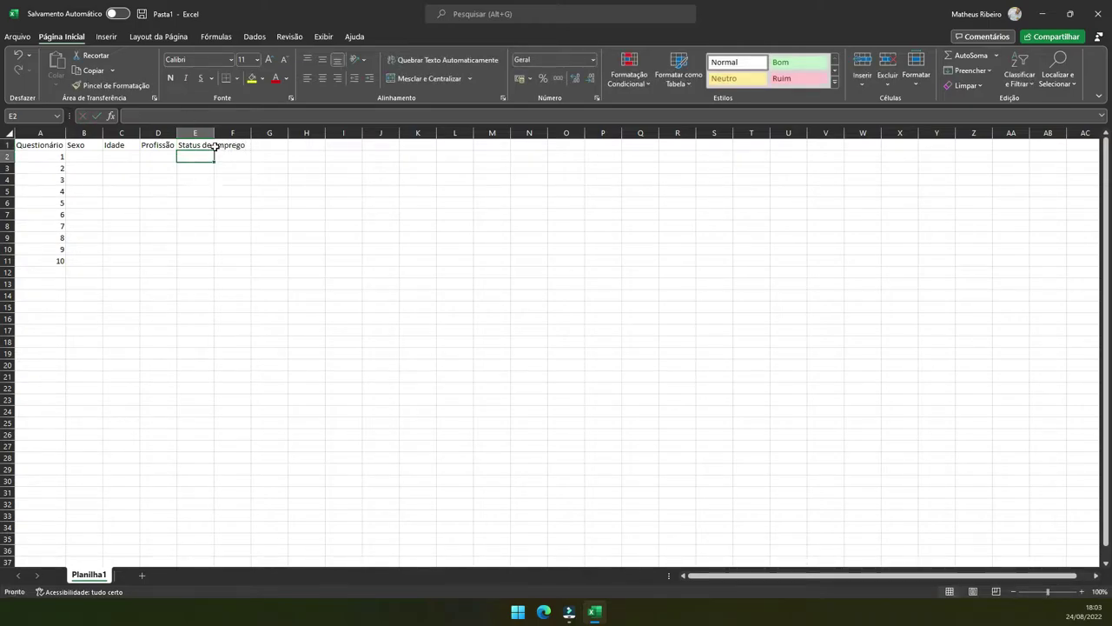
left_click_drag(215, 133, 305, 133)
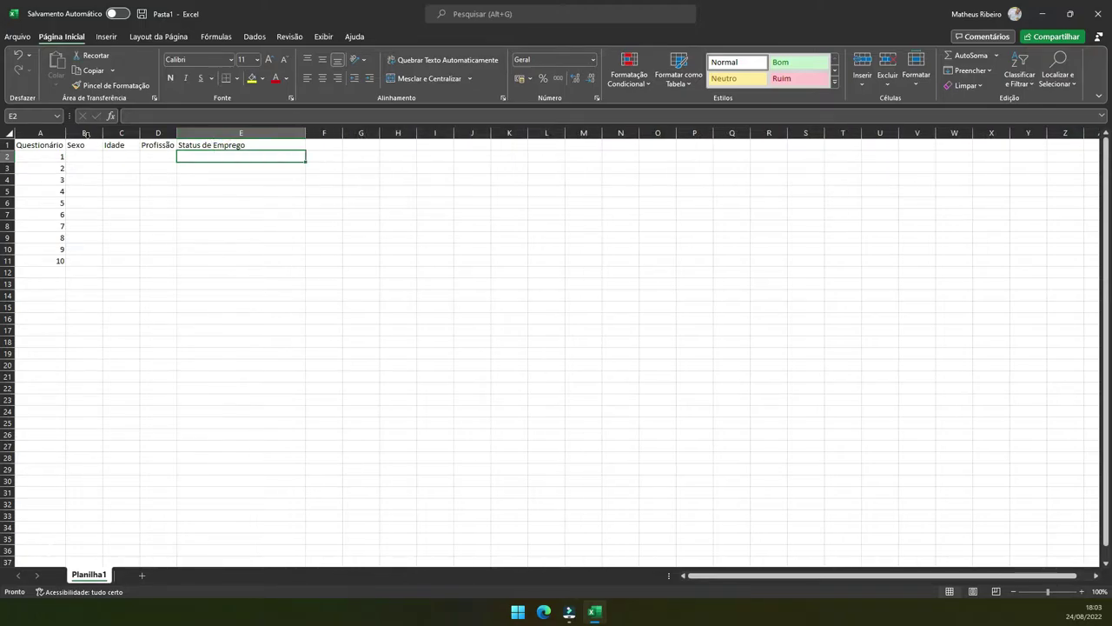
left_click_drag(103, 133, 341, 133)
- Fill the Sexo column for questionnaires 1 to 5 with M, F, M, F and F
left_click(146, 158)
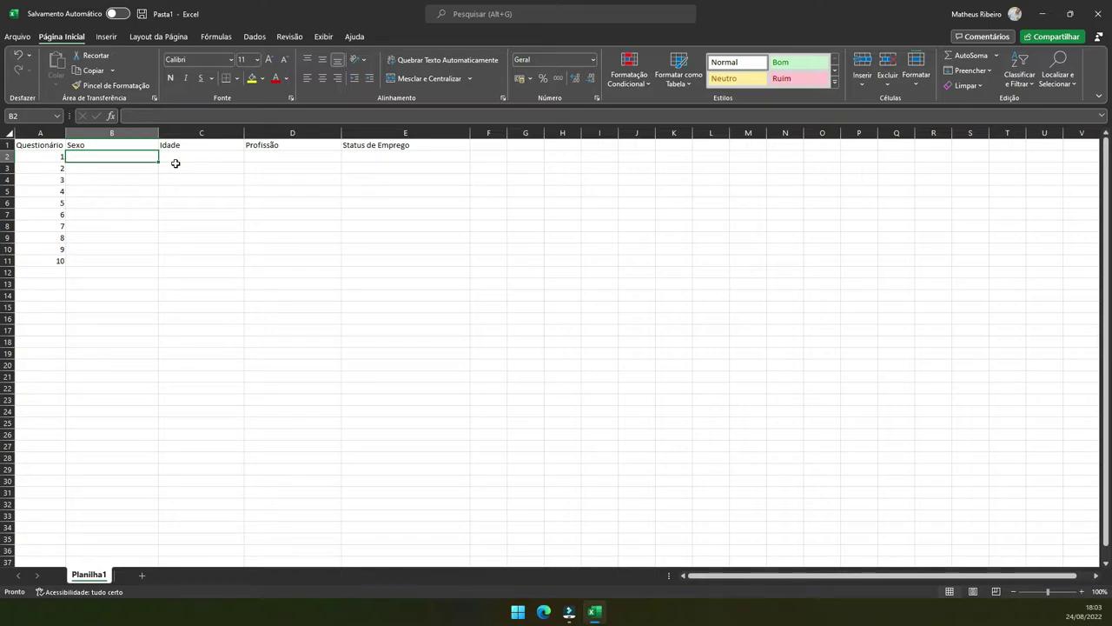
type("m")
key("BackSpace")
type("M")
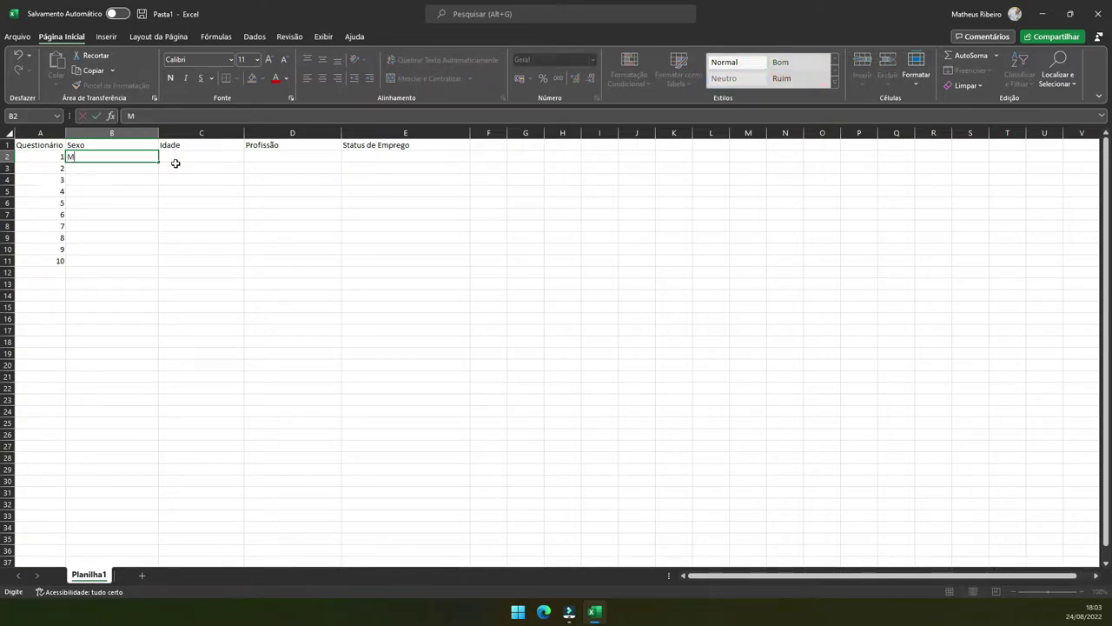
key("Return")
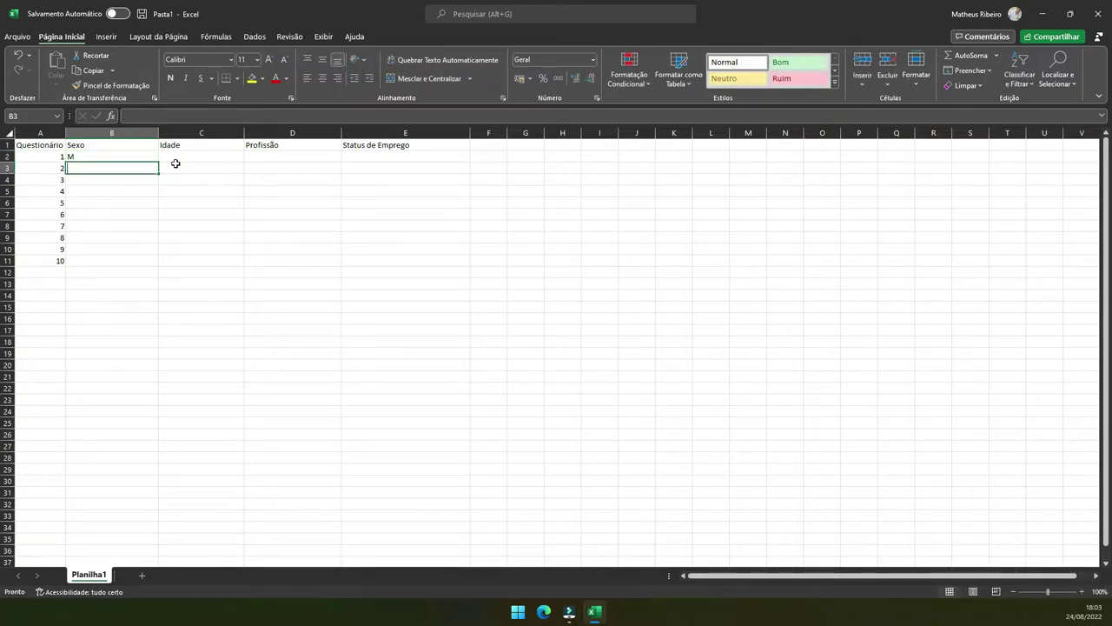
type("F")
key("Return")
type("M")
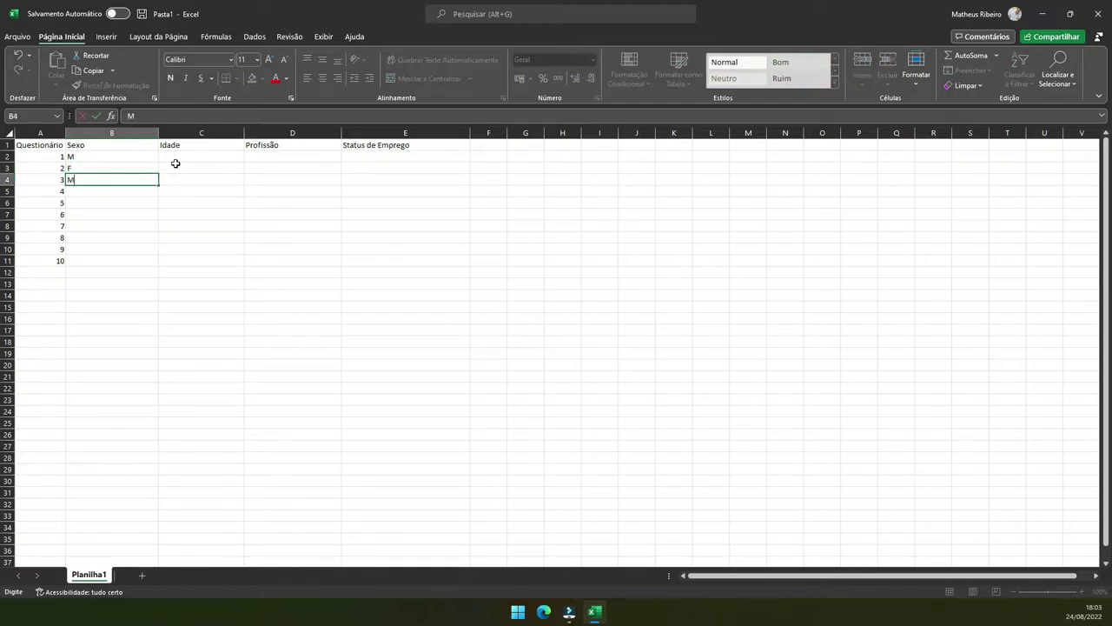
key("Return")
type("F")
key("Return")
type("F")
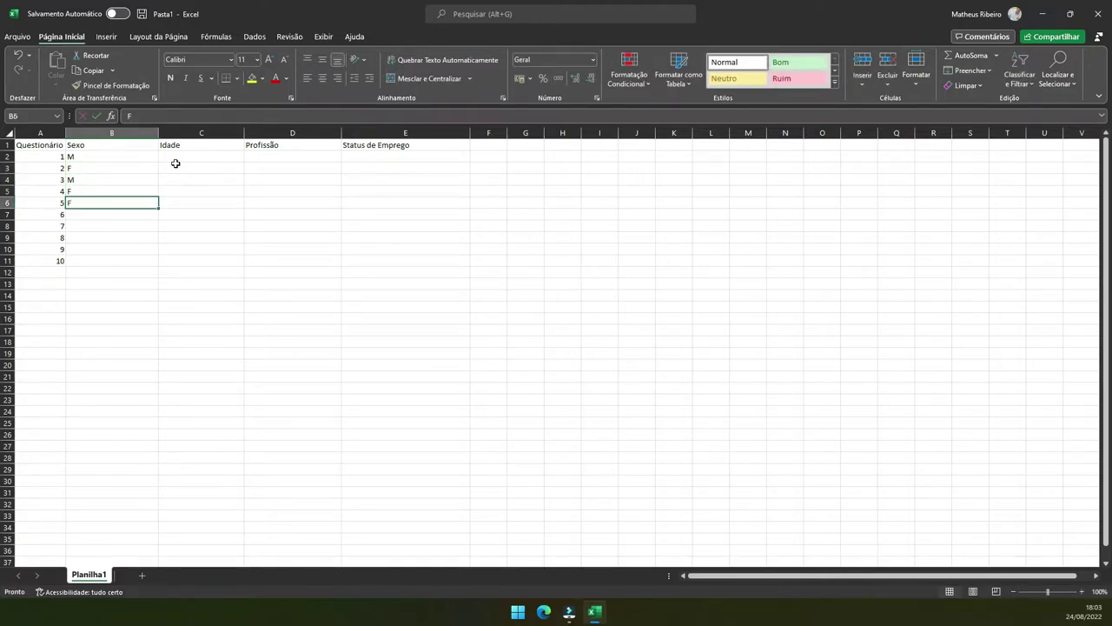
key("Return")
- Fill the Sexo column for questionnaires 6 to 10 with M, F, F, M and F, and fit column B's width to its content
type("M")
key("Return")
type("F")
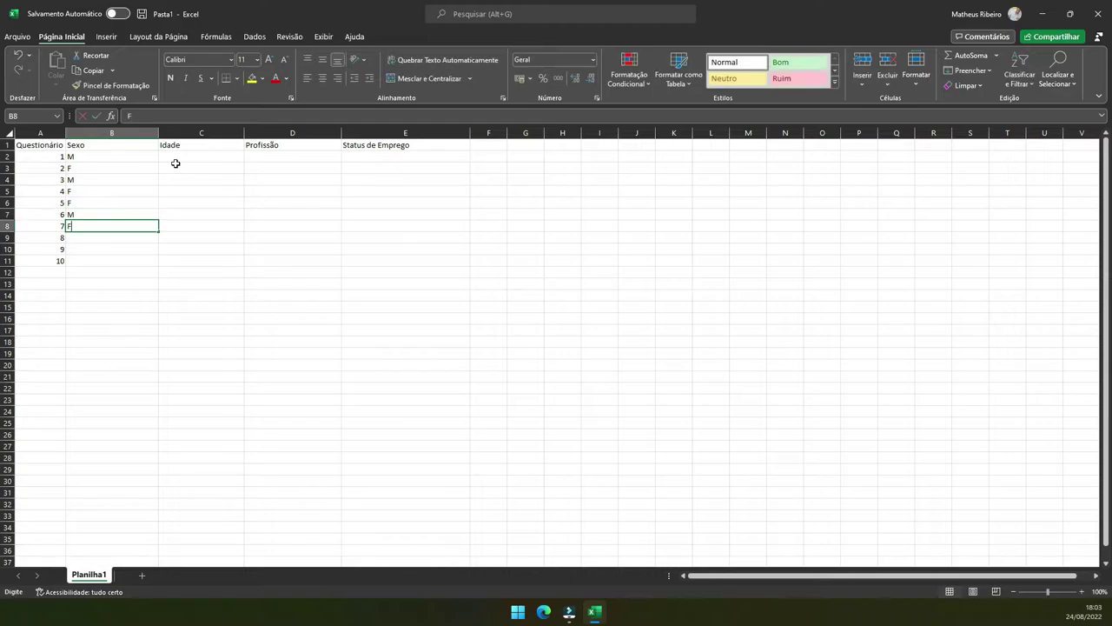
key("Return")
type("F")
key("Return")
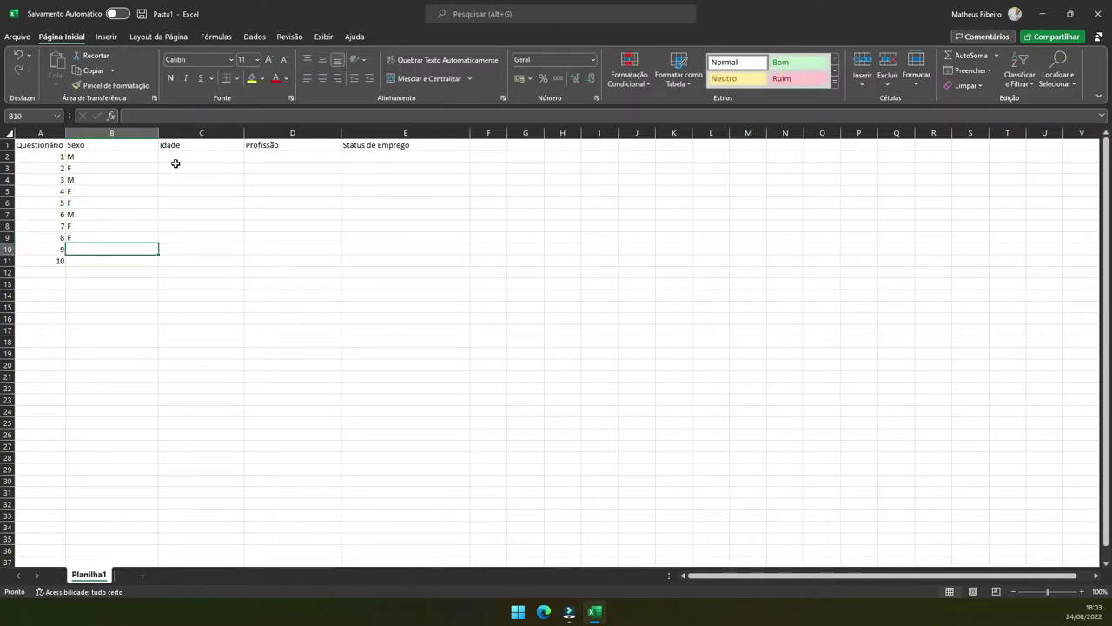
type("M")
key("Return")
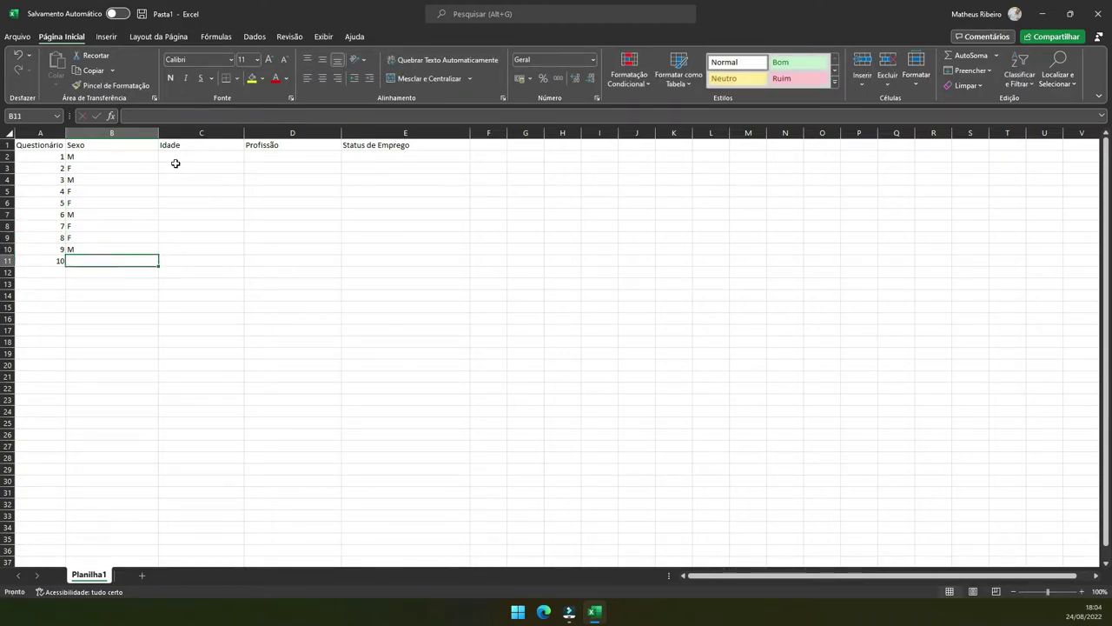
type("F")
key("Return")
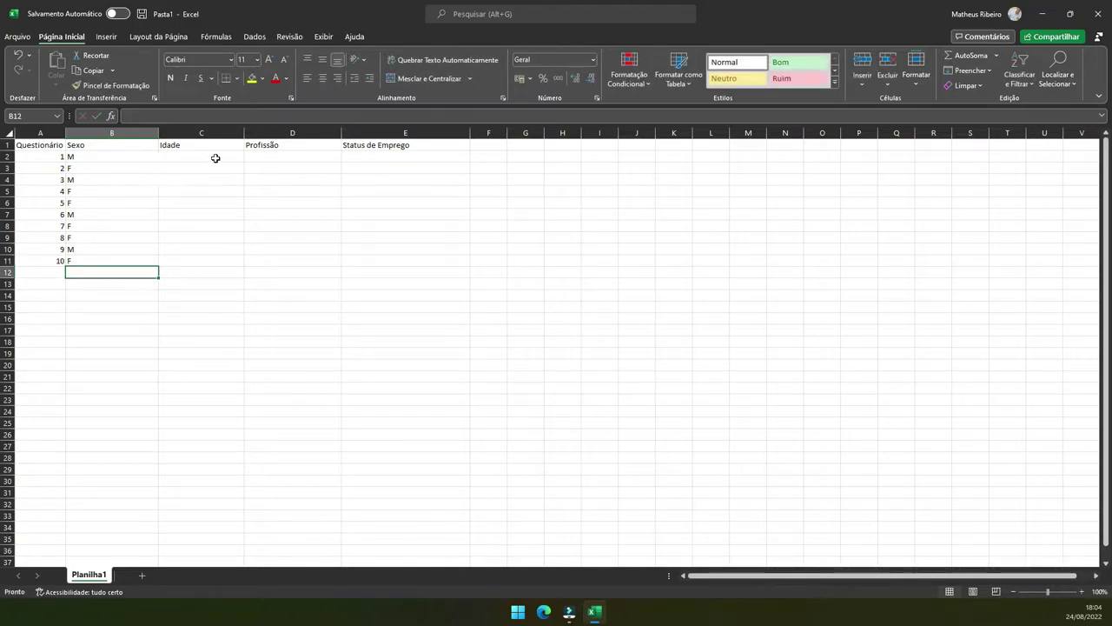
double_click(159, 138)
- Fill the Idade column for questionnaires 1 to 5 with 21, 32, 25, 40 and 18
left_click(148, 157)
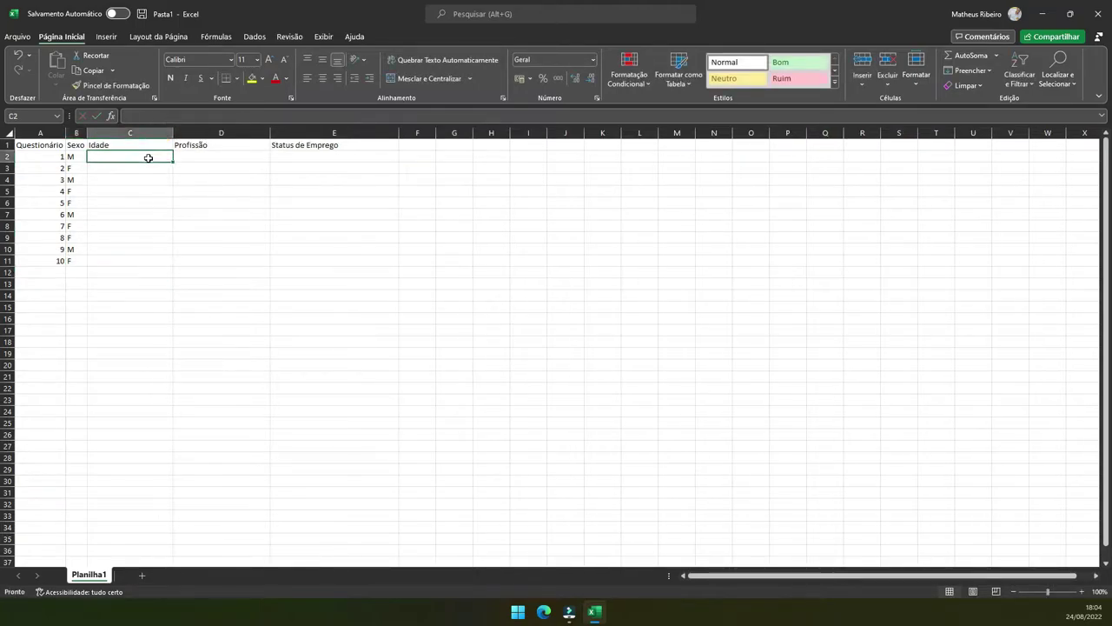
type("21")
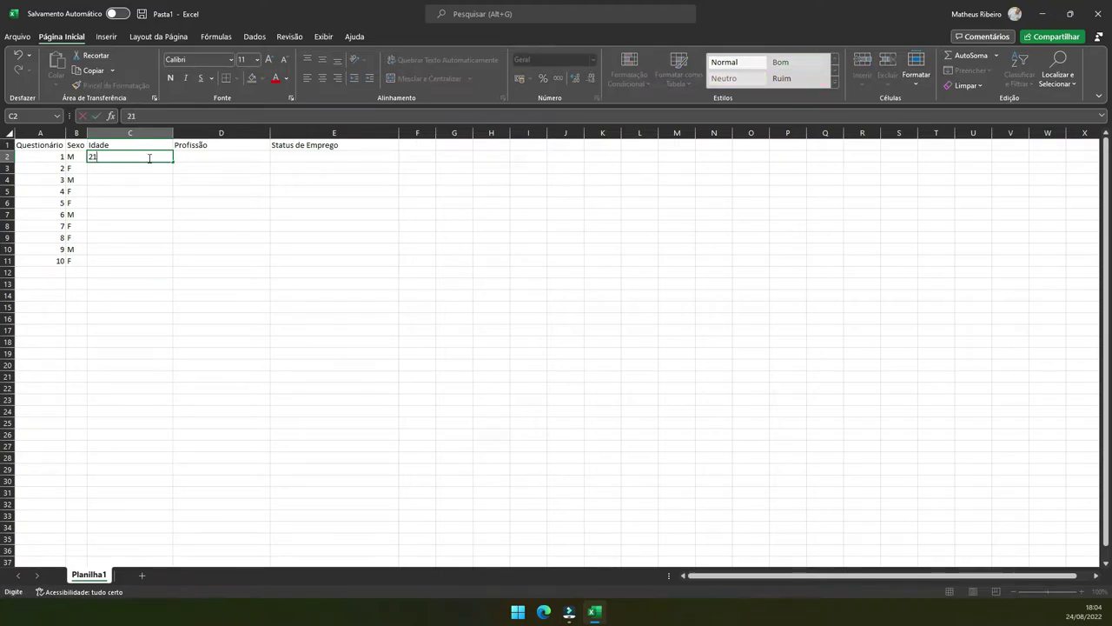
key("Return")
type("32")
key("Return")
type("25")
key("Return")
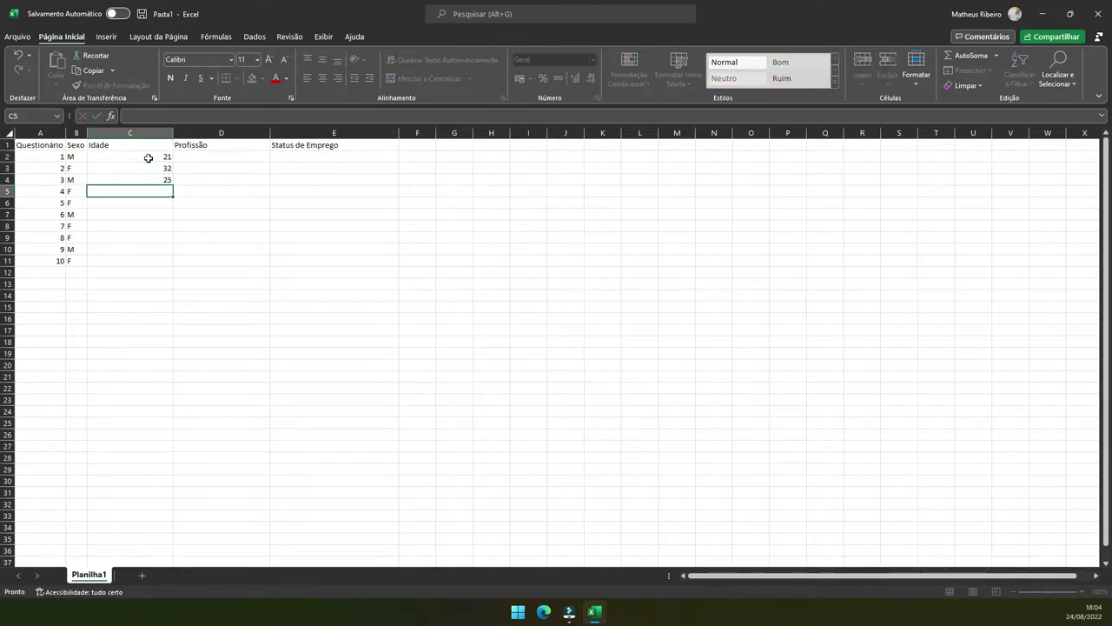
type("40")
key("Return")
type("18")
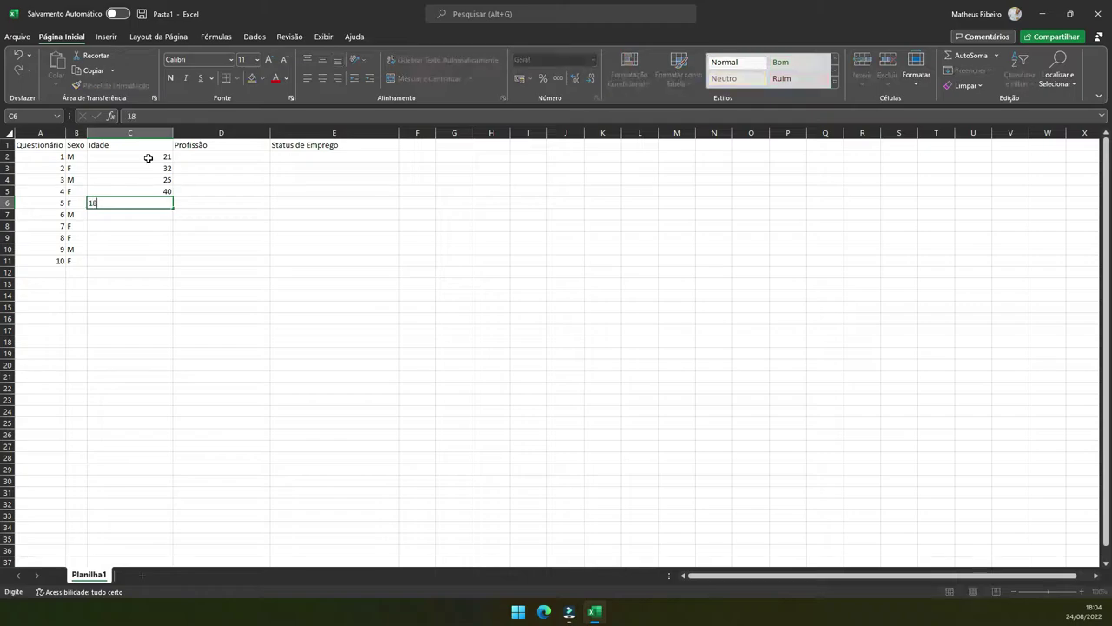
key("Return")
- Fill the Idade column for questionnaires 6 to 10 with 20, 33, 37, 42 and 19
type("20")
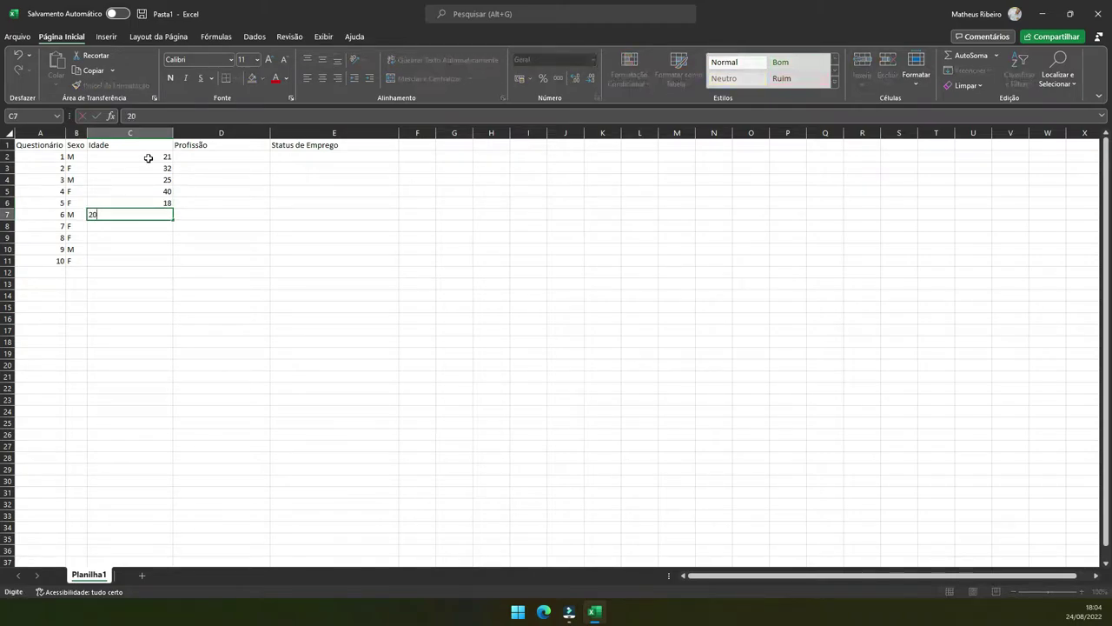
key("Return")
type("33")
key("Return")
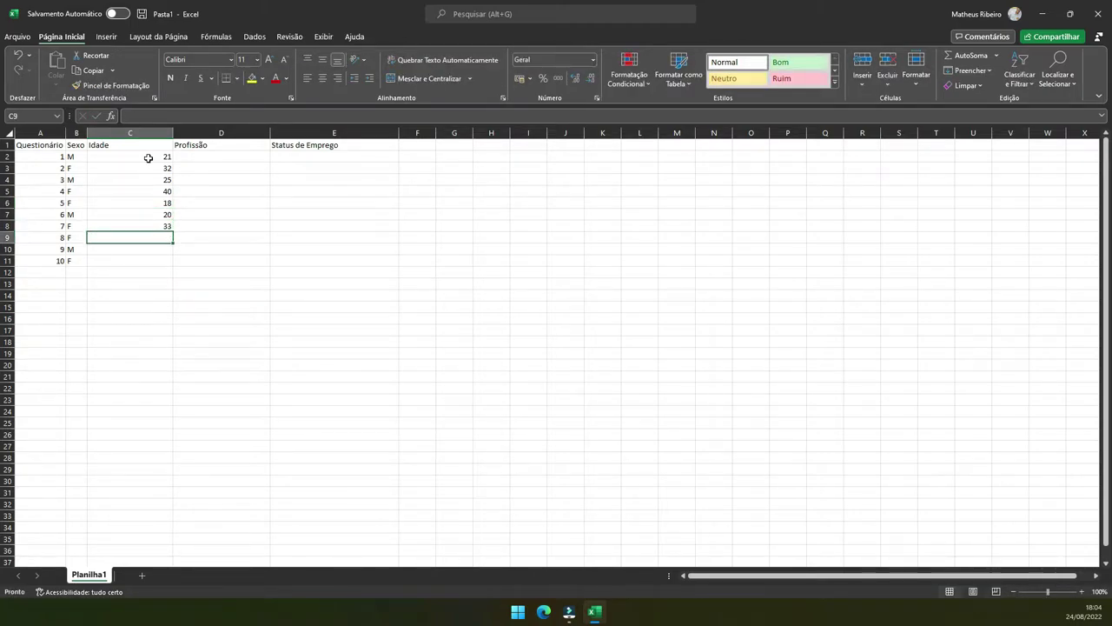
type("37")
key("Return")
type("42")
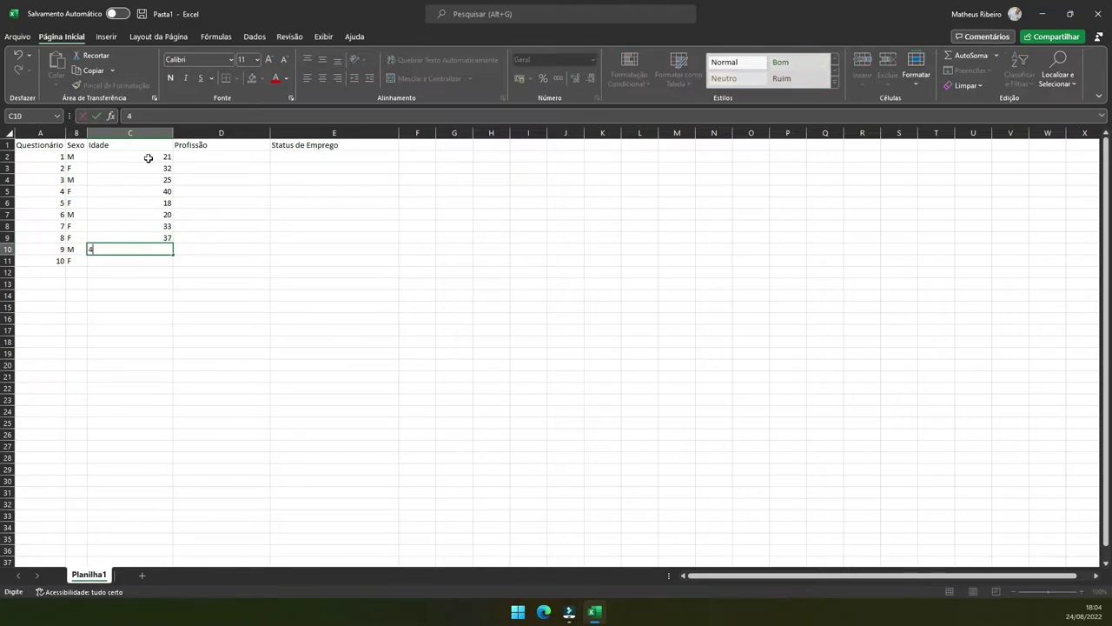
key("Return")
key("Return")
key("Up")
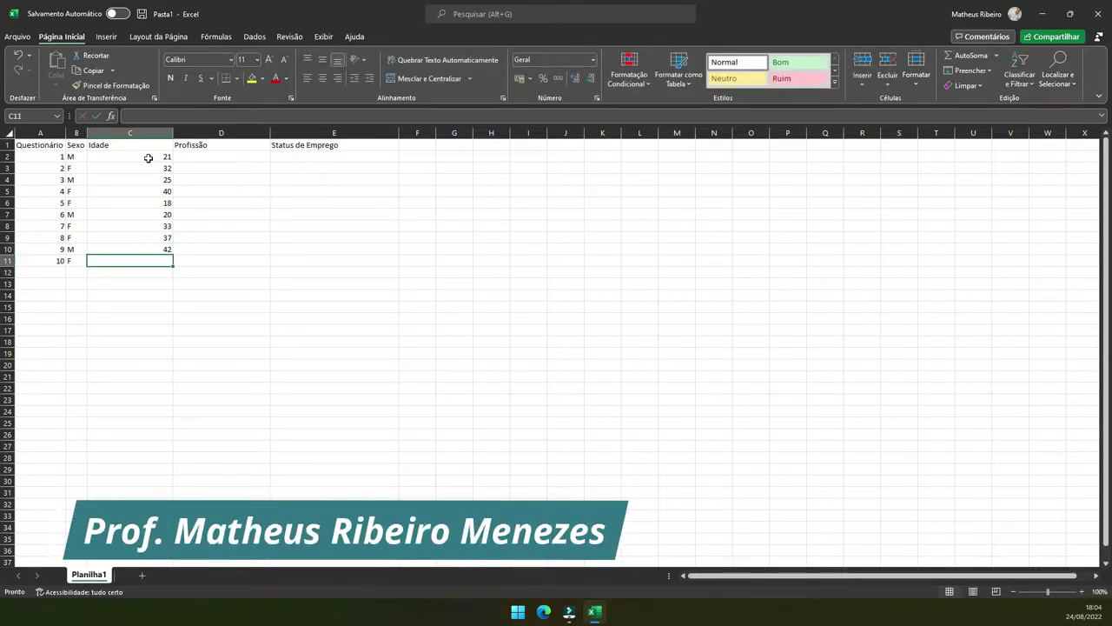
type("19")
key("Return")
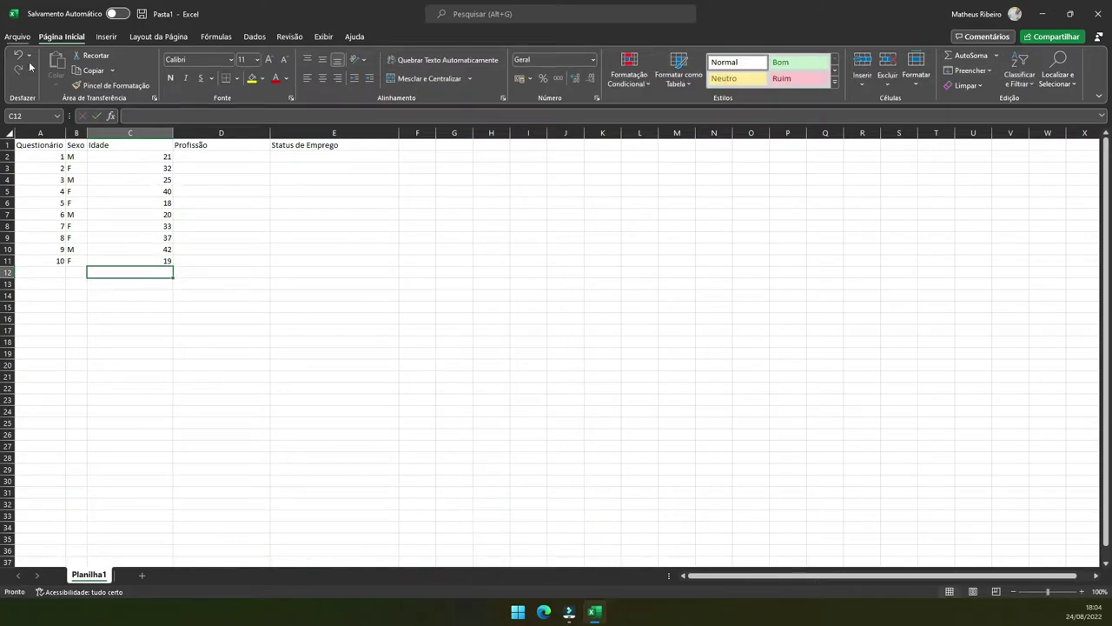
left_click(209, 155)
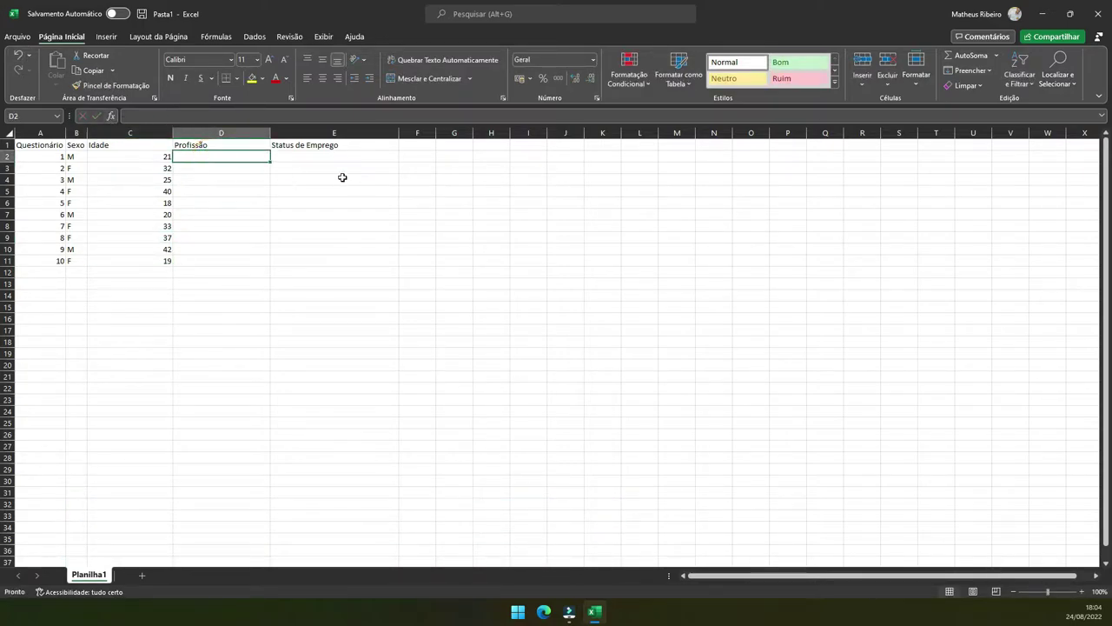
type("eSTUDANTE")
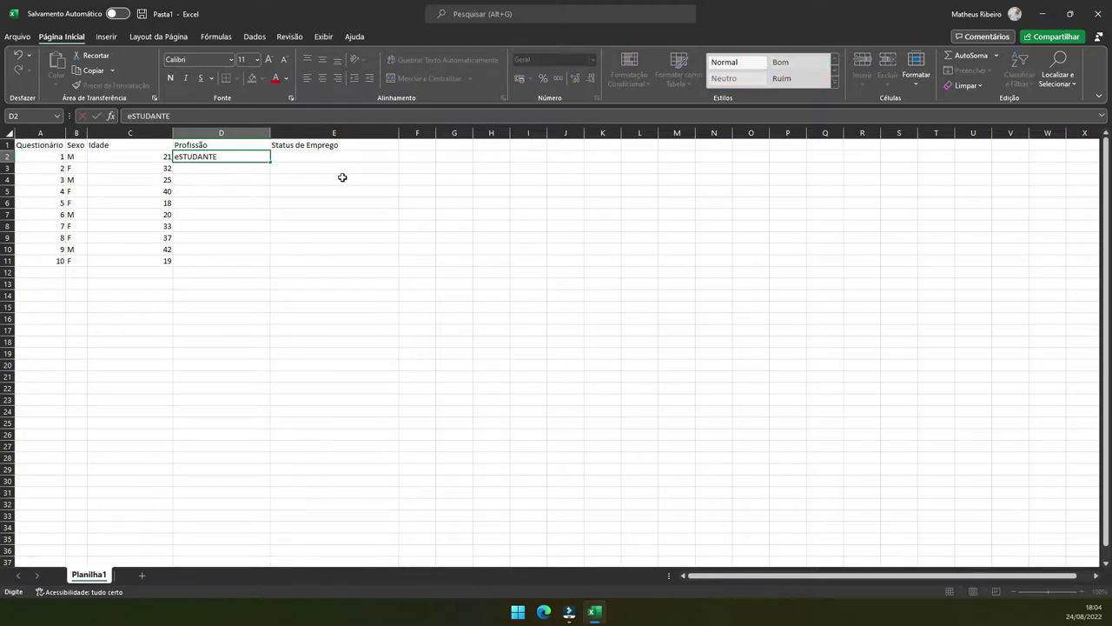
key("BackSpace")
key("BackSpace")
key("BackSpace")
key("BackSpace")
key("BackSpace")
key("BackSpace")
key("BackSpace")
key("BackSpace")
key("BackSpace")
type("Estud")
- Replace the Profissão heading in cell D1 with Nível de Escolaridade
left_click(209, 144)
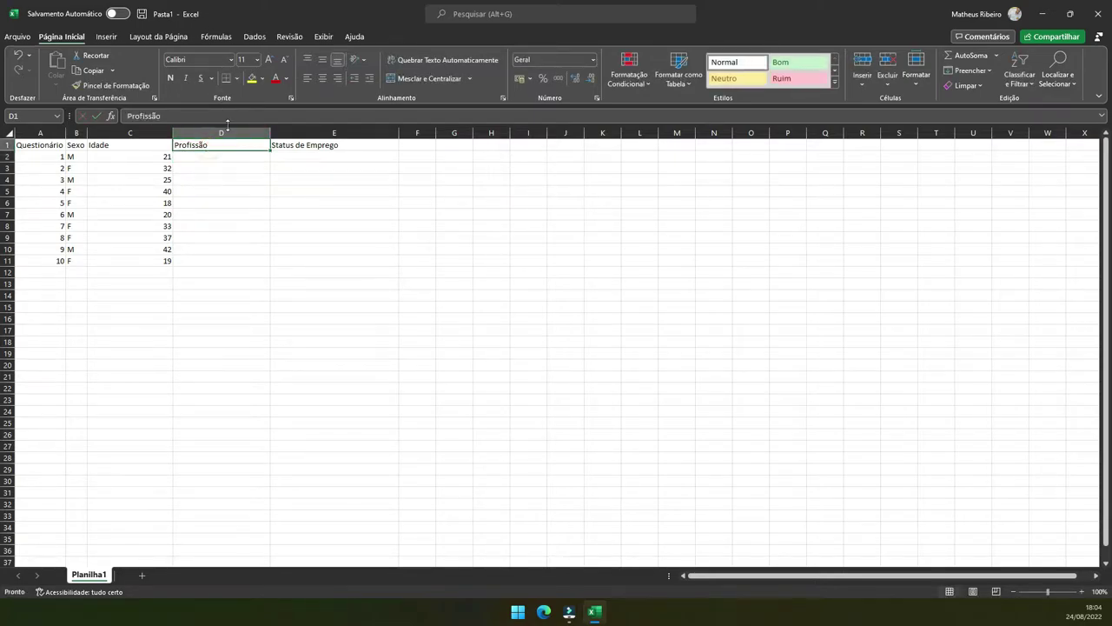
type("Nível de")
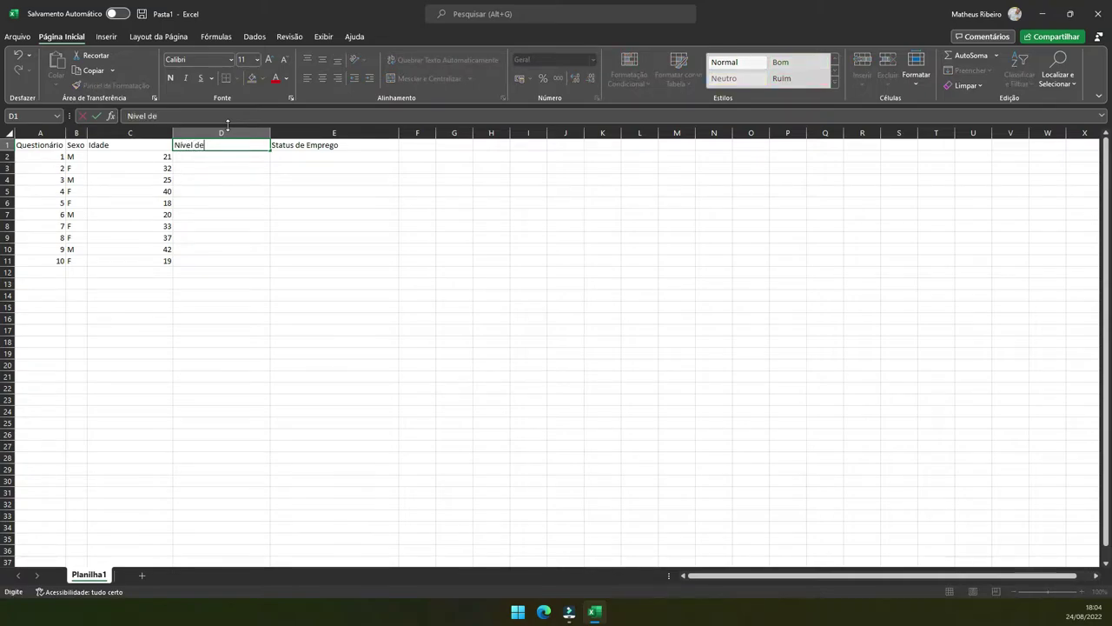
type(" Estudo")
left_click(231, 145)
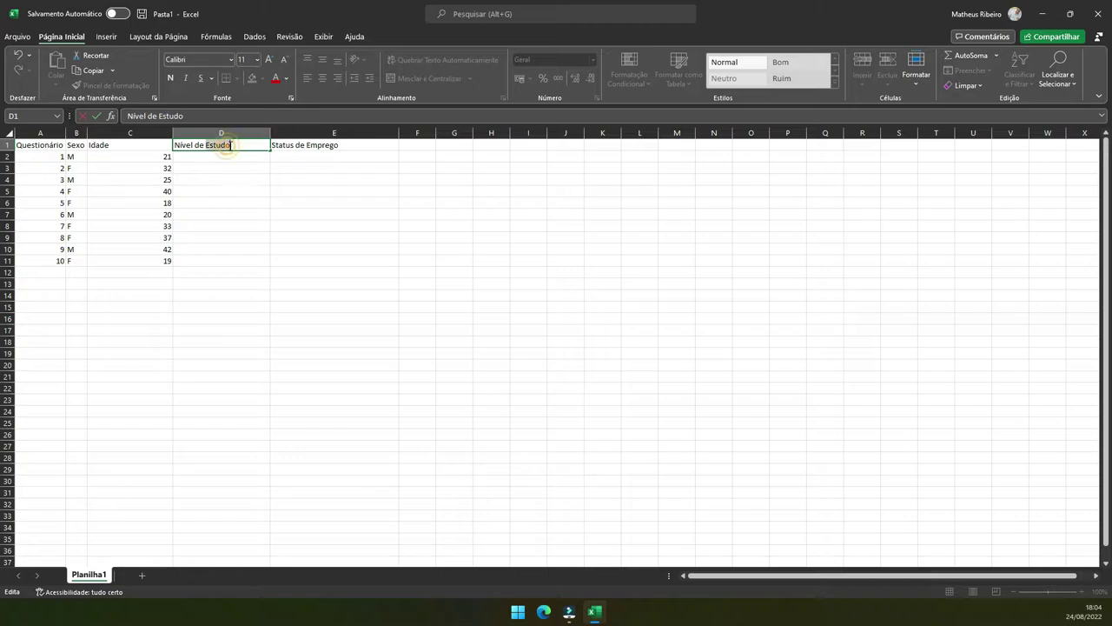
key("BackSpace")
key("BackSpace")
key("BackSpace")
key("BackSpace")
type("colaridade")
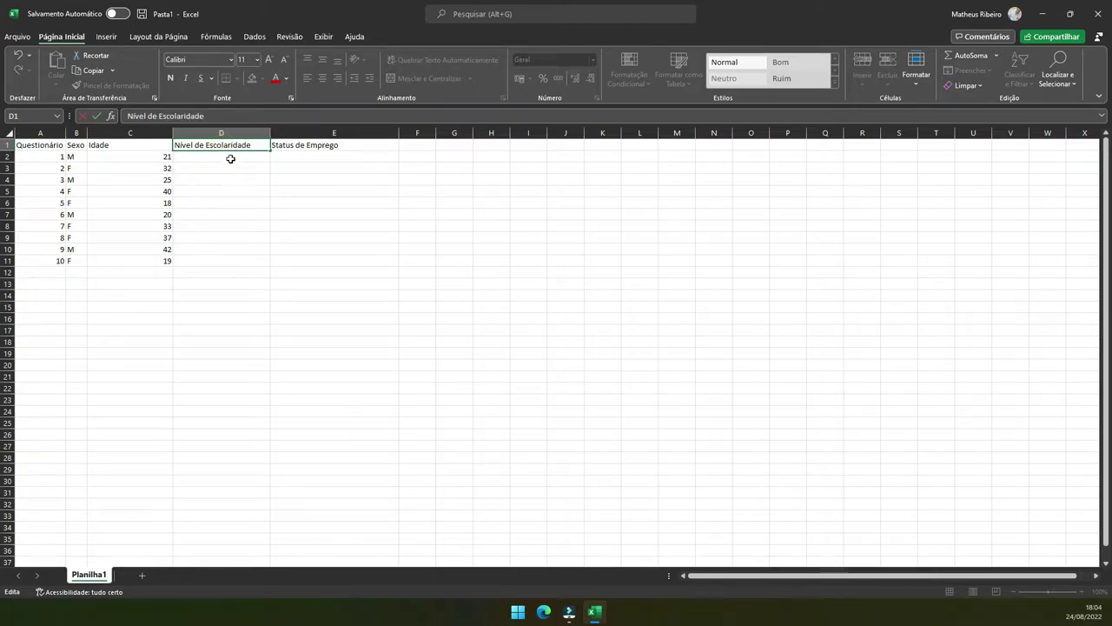
- Enter Ensino Médio, Ensino Fundamental and Ensino Superior as the education levels of questionnaires 1 to 3
left_click(231, 157)
type("E")
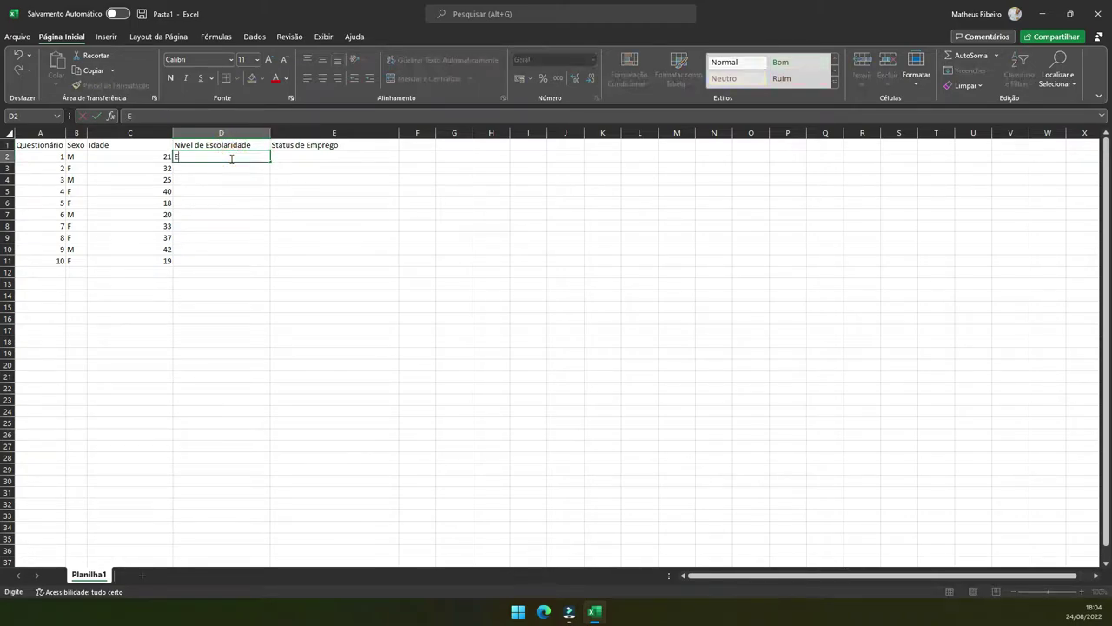
type("nsino Médio")
key("Return")
type("Ensino ")
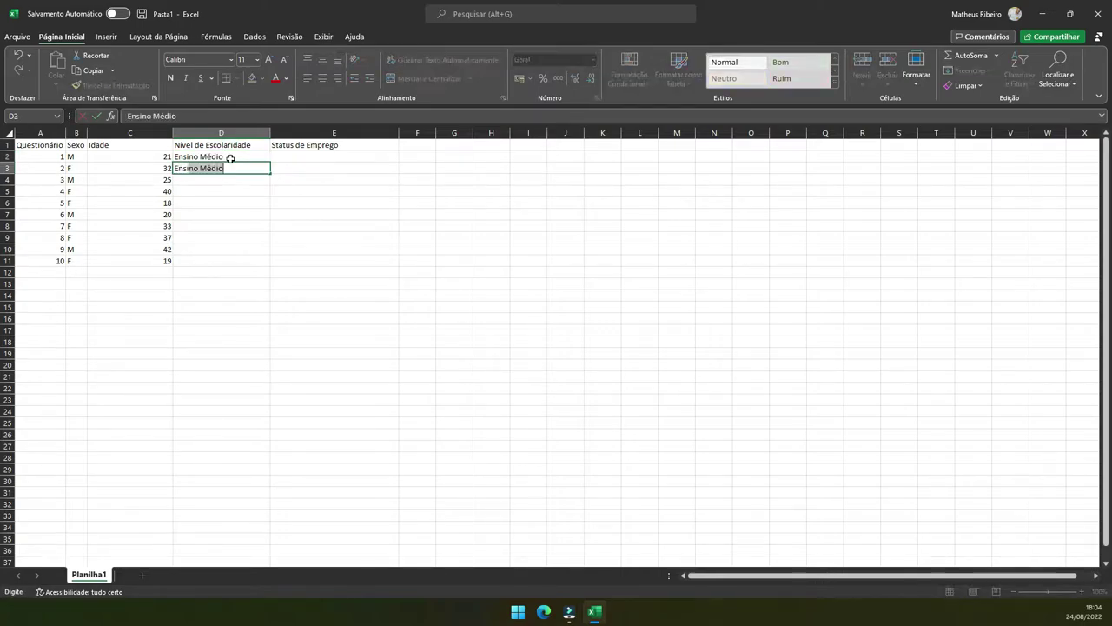
type("Fundam")
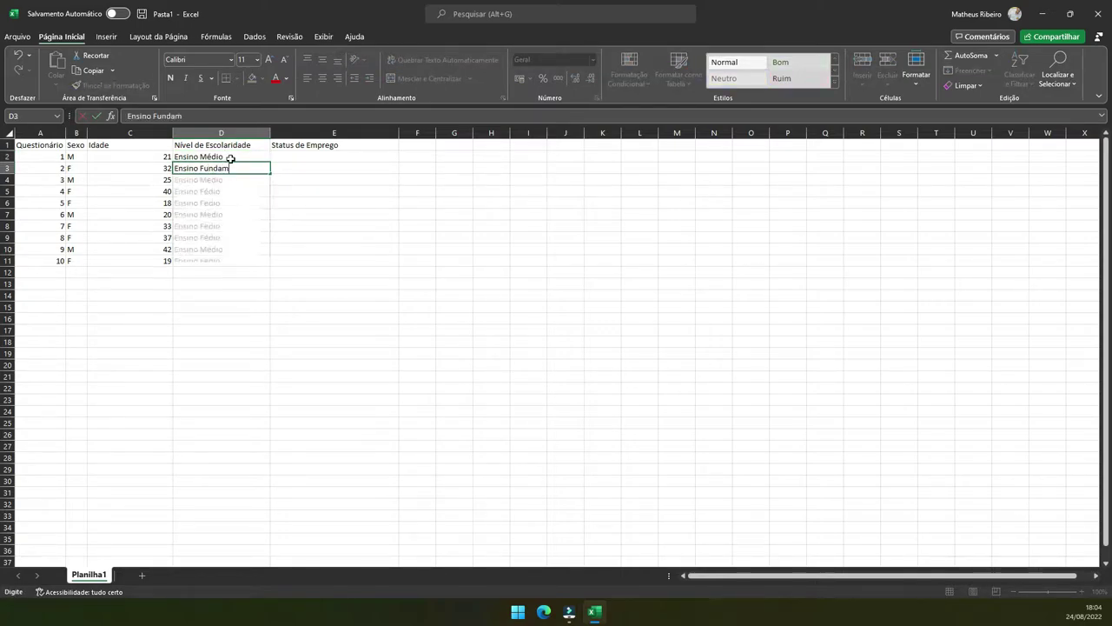
type("ental")
key("Return")
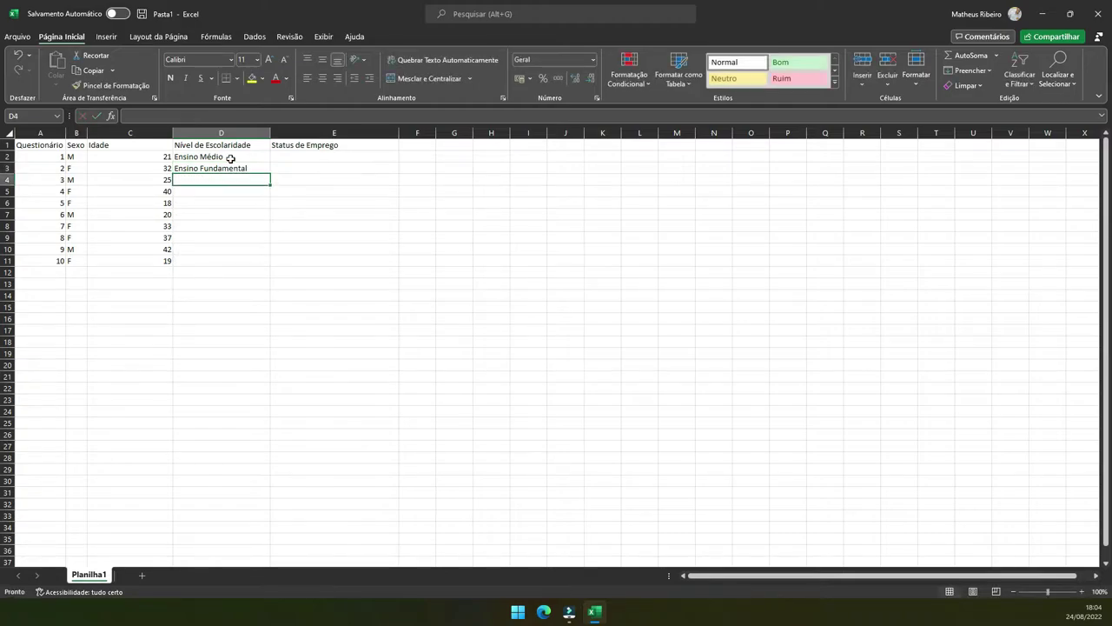
type("Ensino")
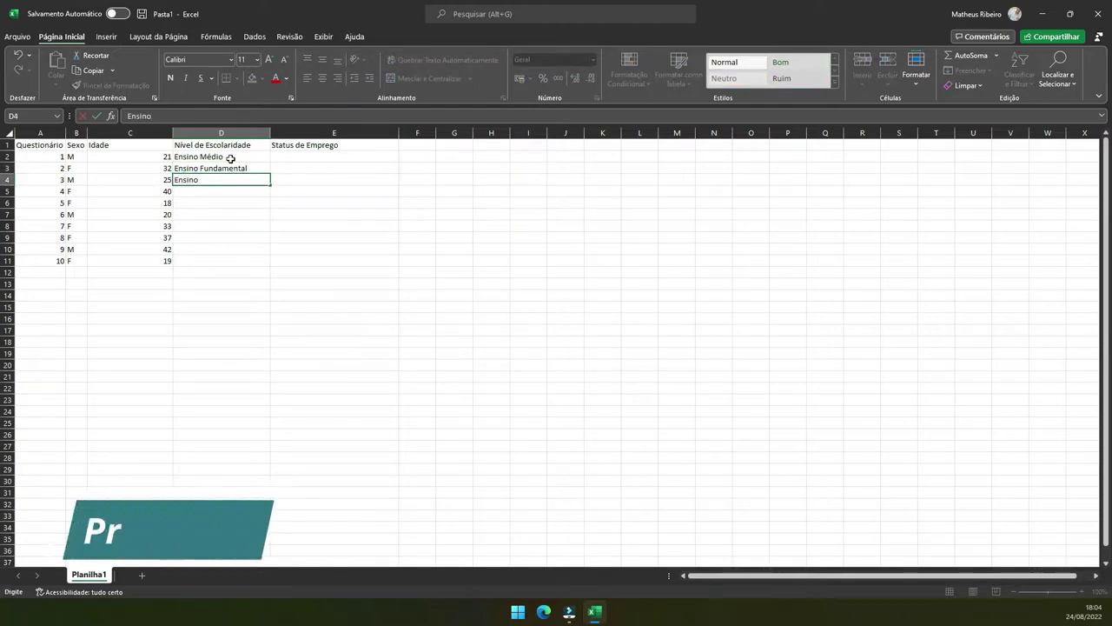
type(" Superior")
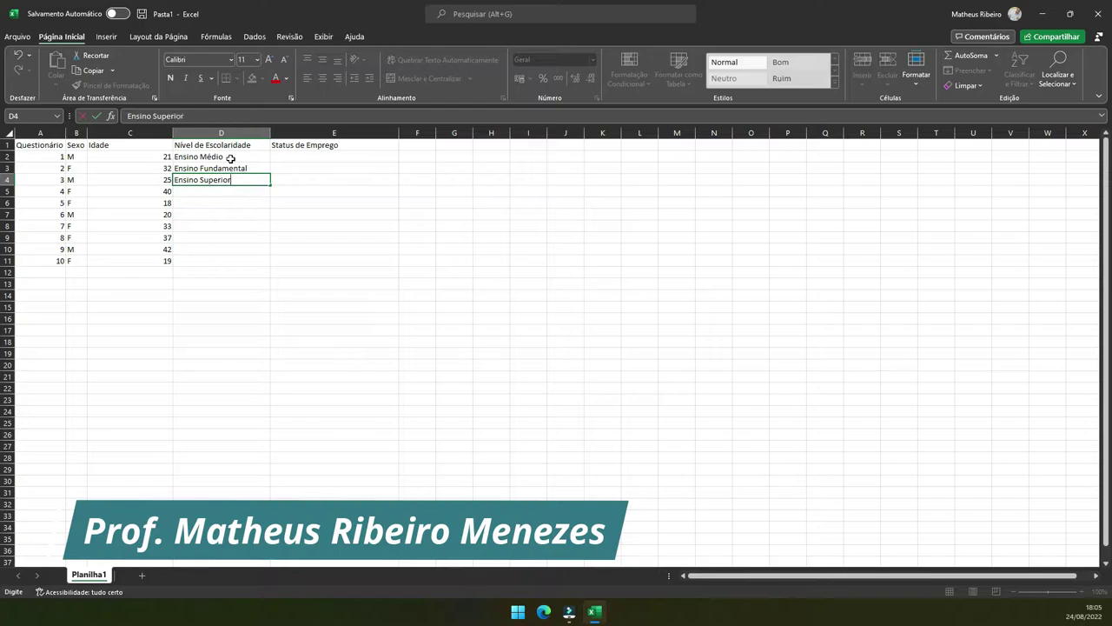
key("Return")
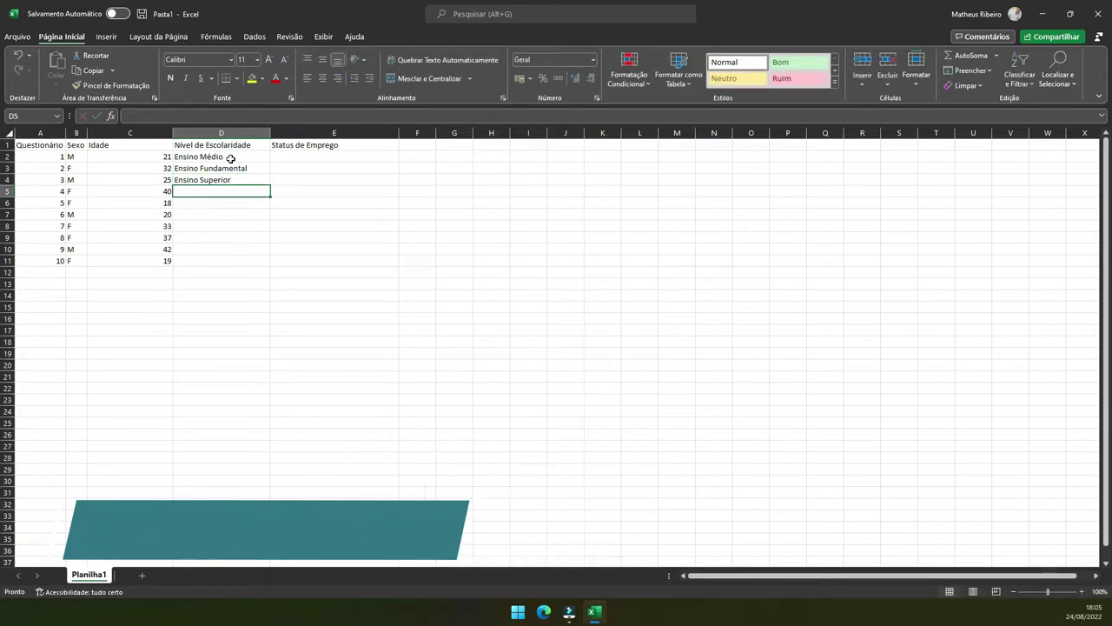
- Enter Pós-Graduado, with a capital G, as the education level of questionnaire 4 in cell D5
type("M")
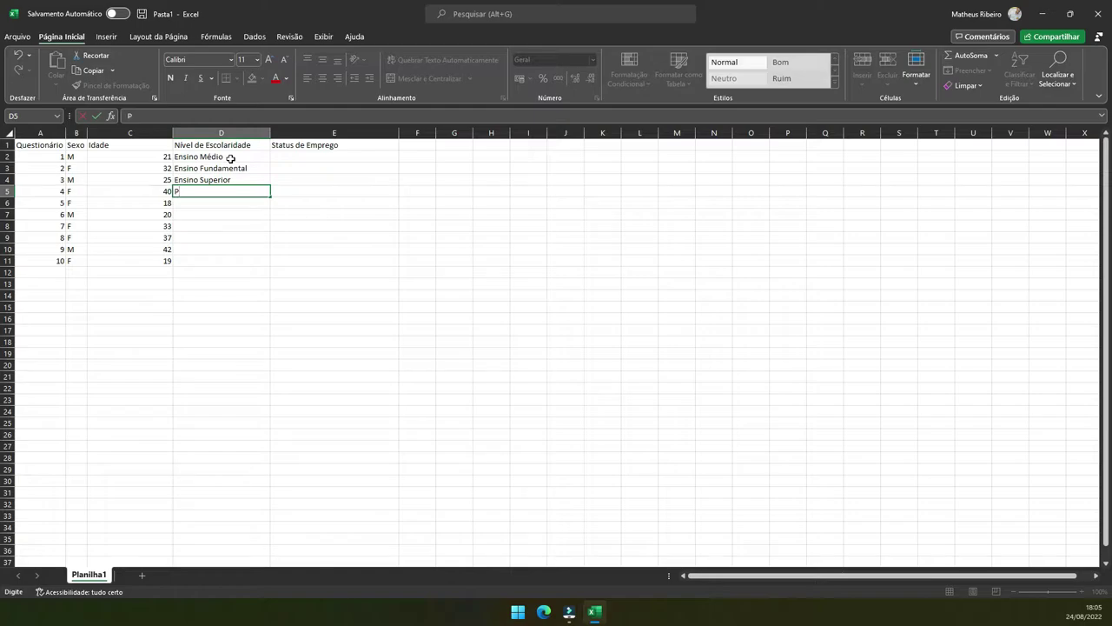
type("ós-graduado")
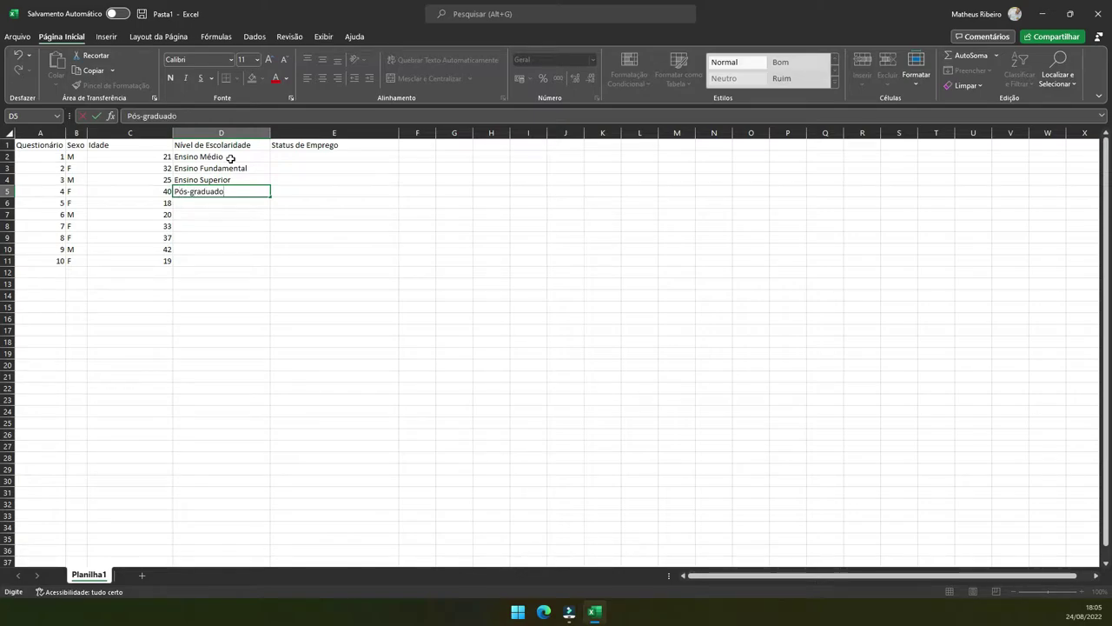
key("Left")
key("Left")
key("Left")
key("Right")
key("Right")
key("Right")
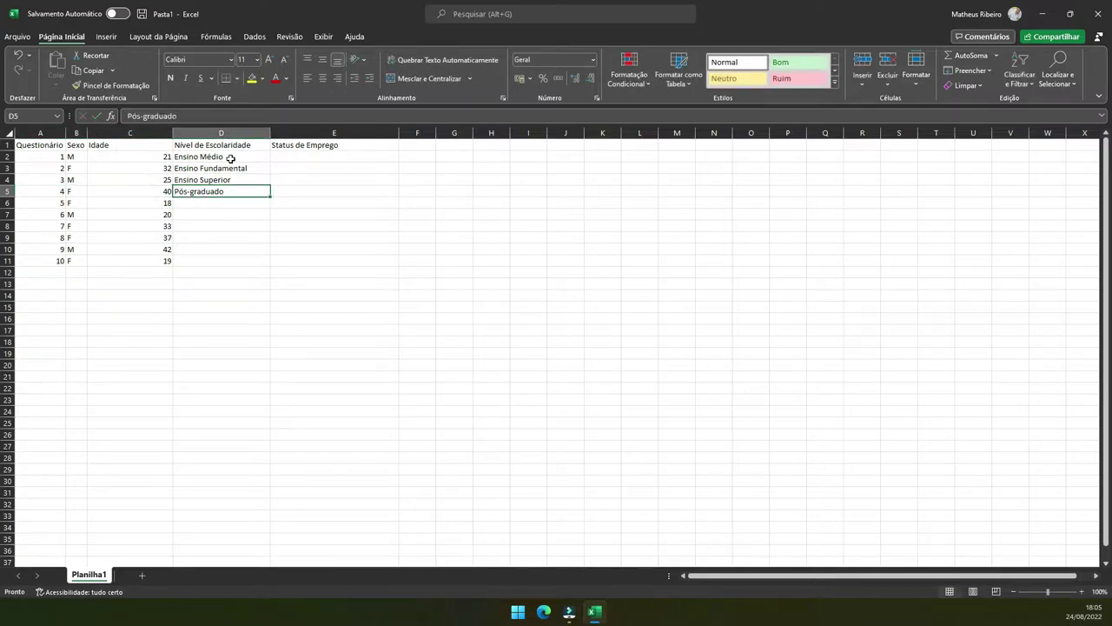
left_click(148, 115)
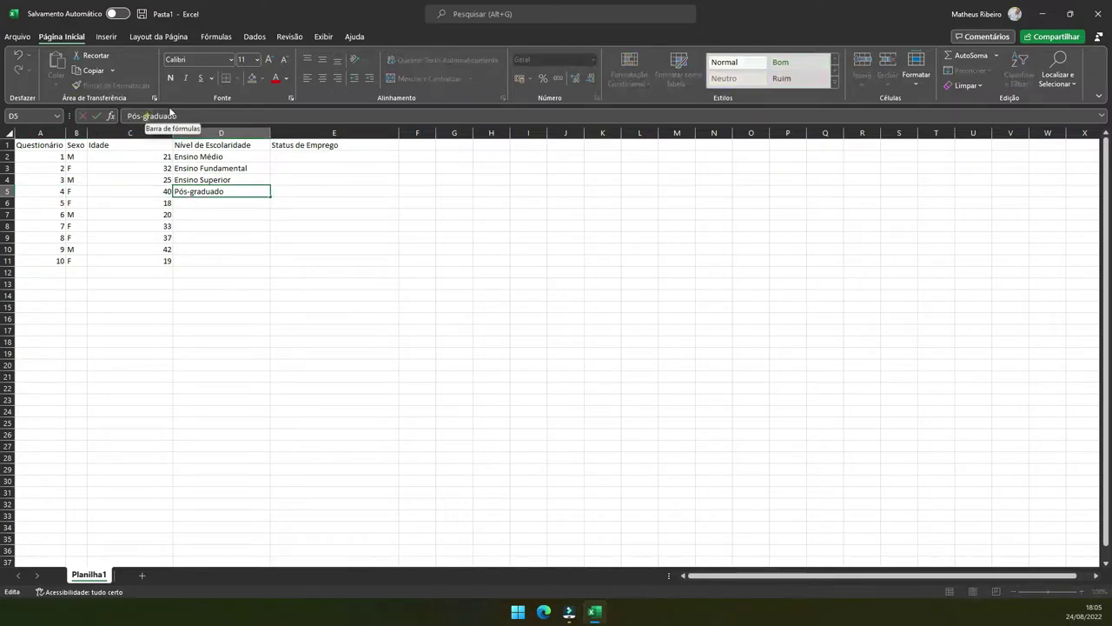
key("BackSpace")
type("G")
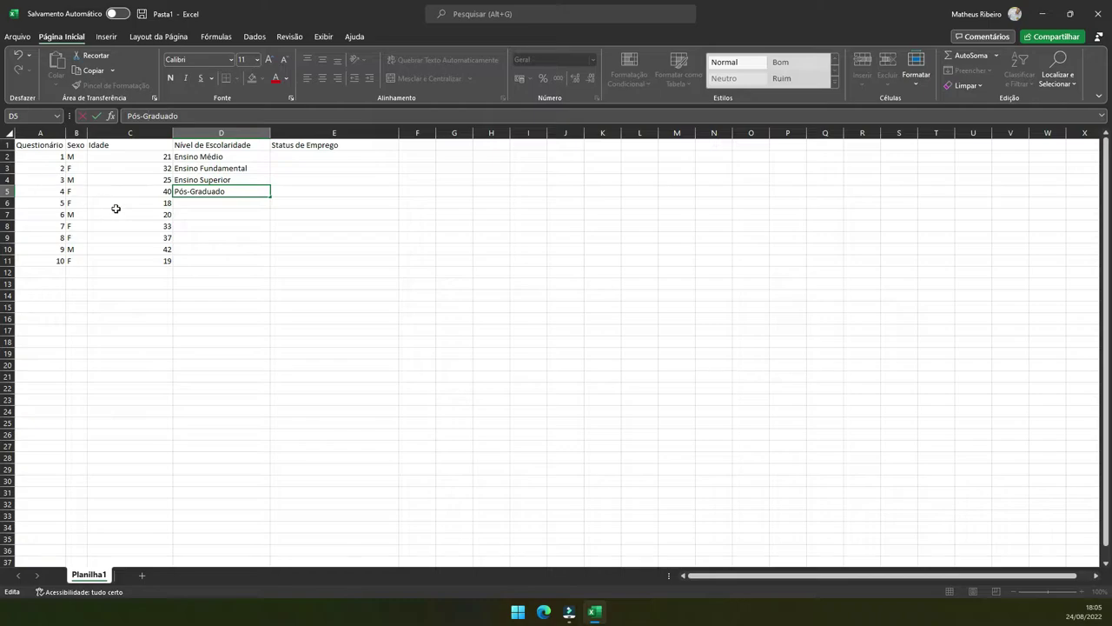
- Enter Ensino Médio as the education level of questionnaire 5 in cell D6
left_click(191, 205)
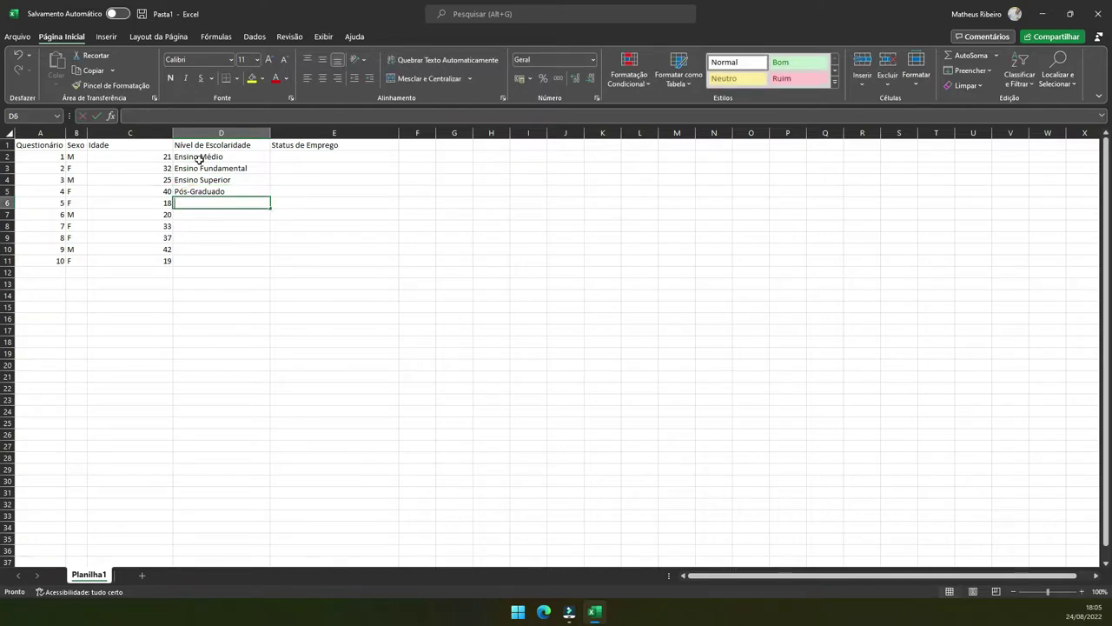
type("enso")
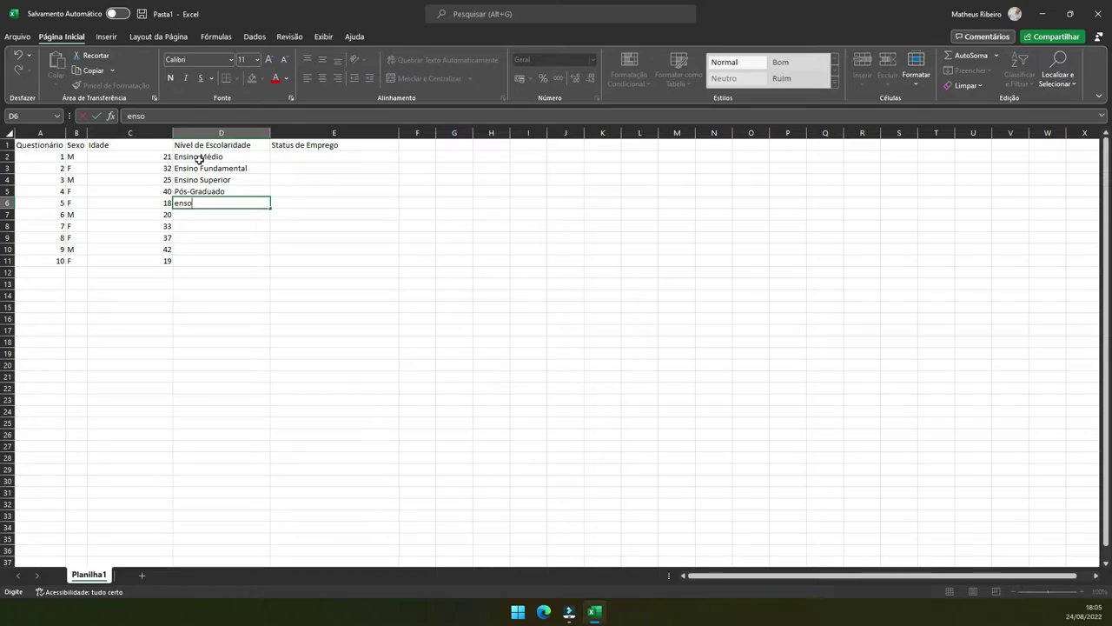
key("BackSpace")
key("BackSpace")
type("nsino M")
left_click(224, 171)
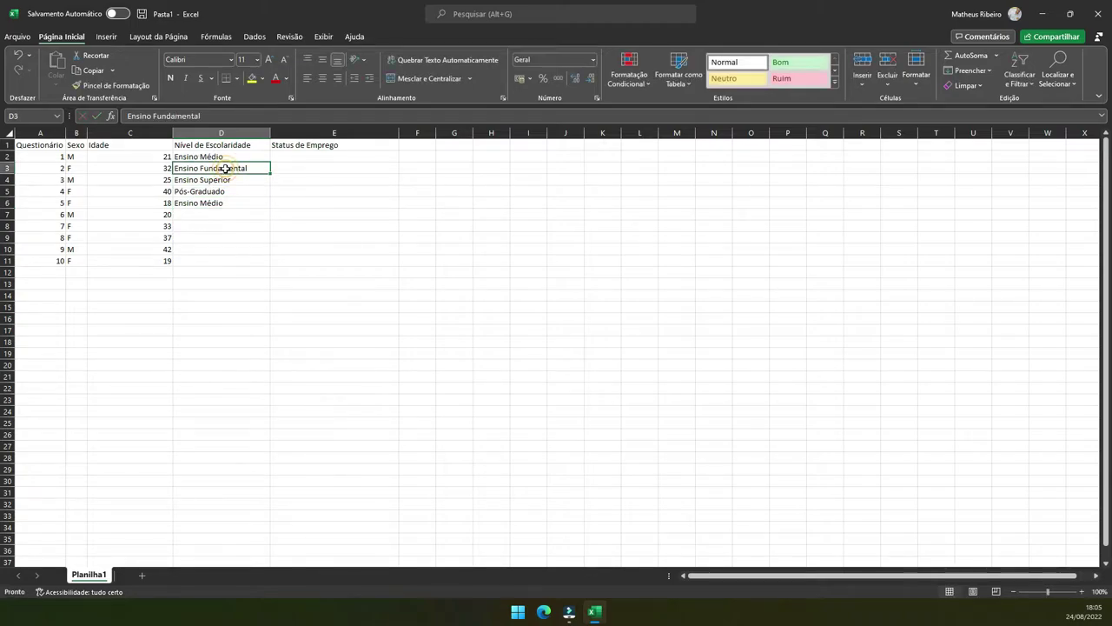
key("ctrl+c")
left_click(218, 215)
double_click(218, 218)
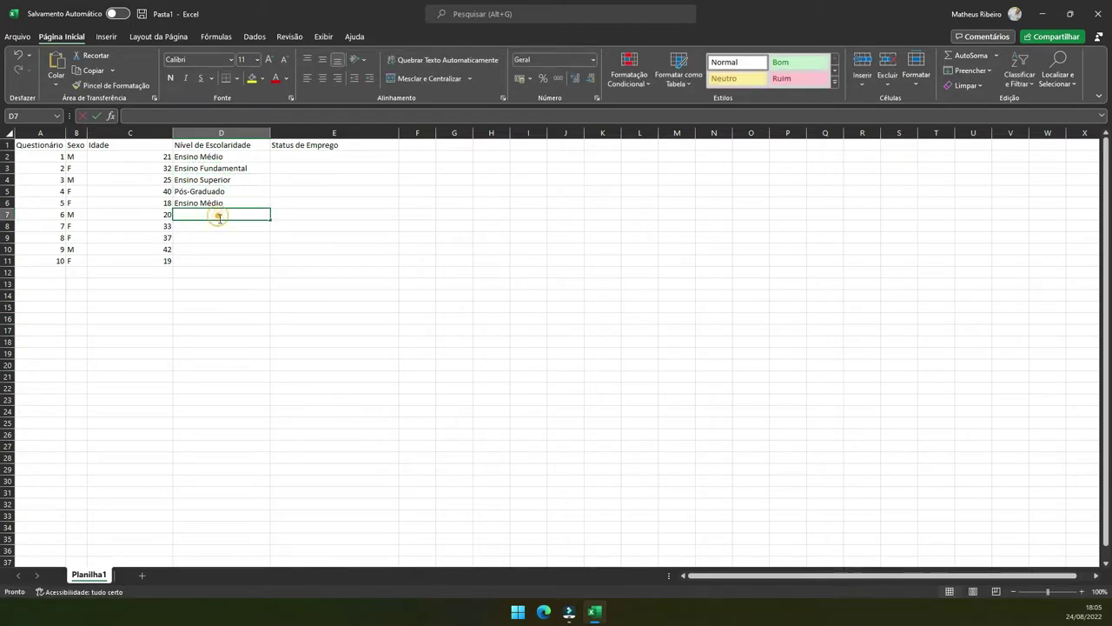
left_click(220, 230)
left_click(226, 188)
- Copy Ensino Fundamental from cell D3 into cells D7 and D8 for questionnaires 6 and 7
left_click(224, 170)
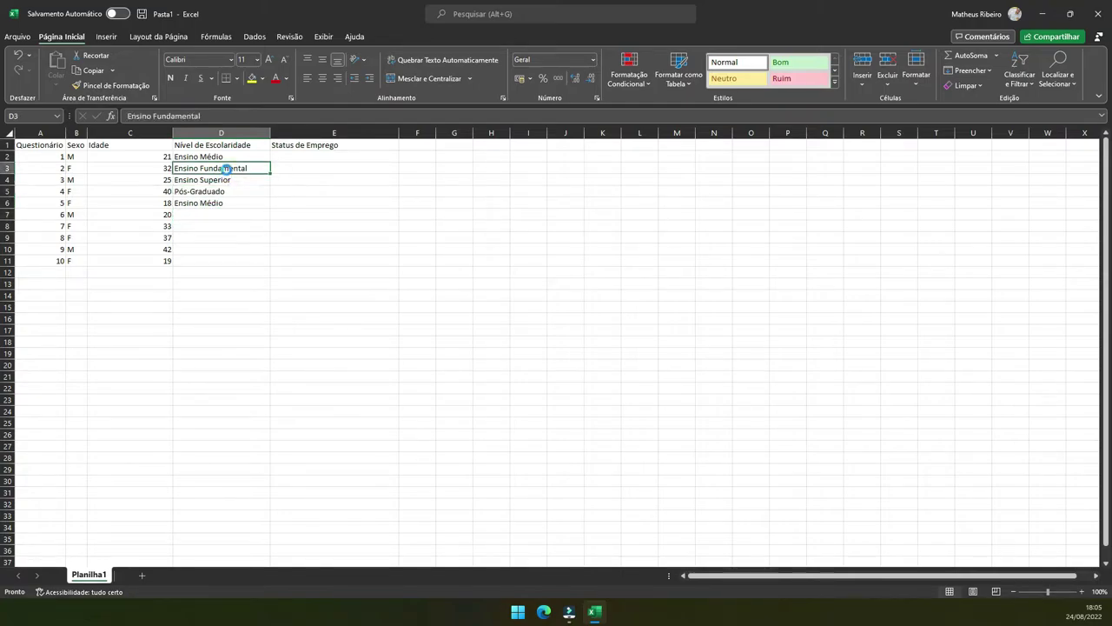
key("ctrl+c")
left_click(220, 216)
key("ctrl+v")
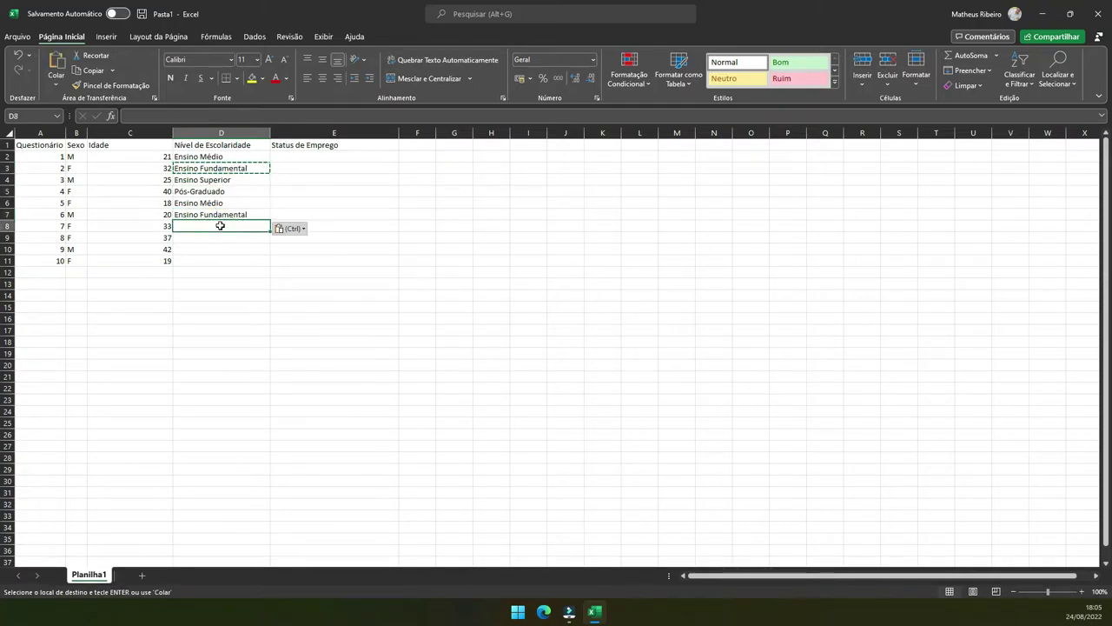
left_click(220, 228)
key("ctrl+v")
- Copy Pós-Graduado from cell D5 into cell D9 for questionnaire 8
left_click(227, 190)
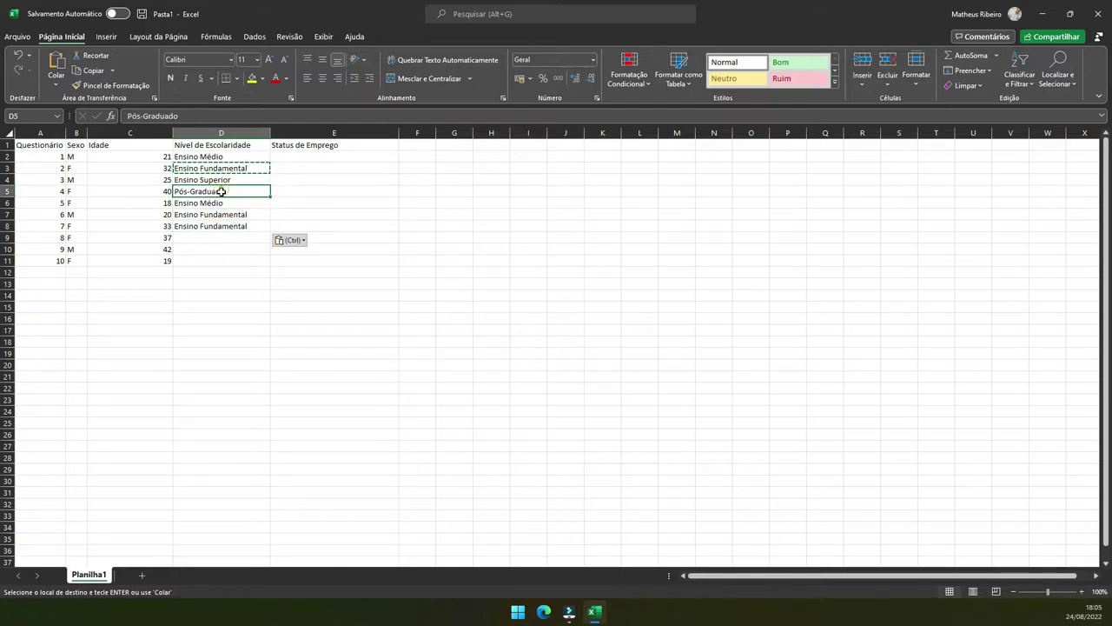
key("ctrl+c")
key("ctrl+v")
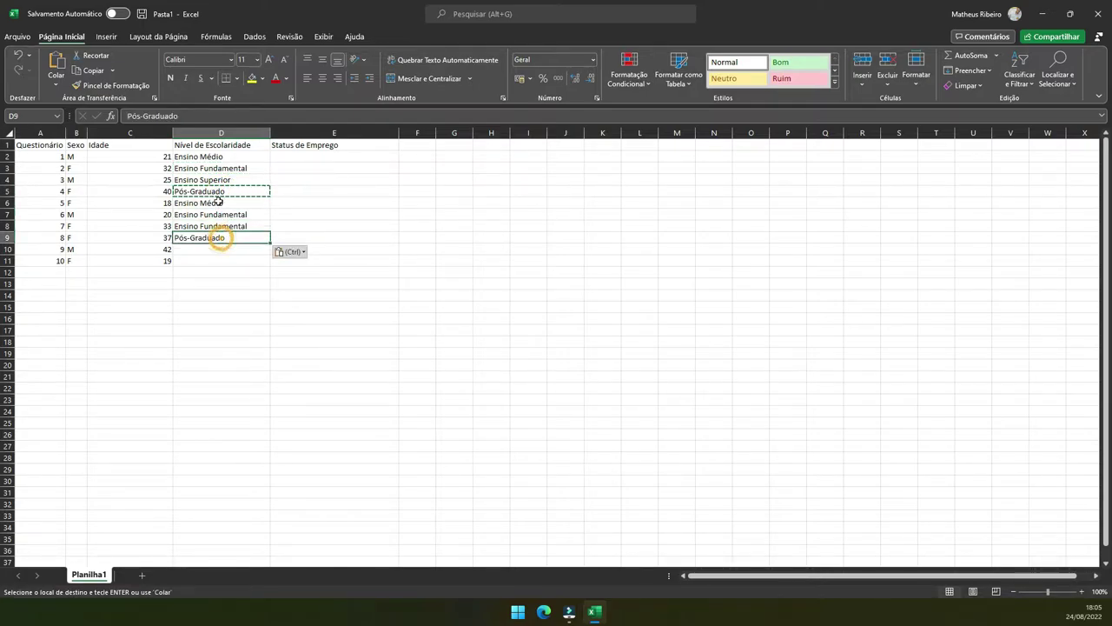
- Paste the copied Pós-Graduado into cell D11 as the education level of questionnaire 10
left_click(216, 179)
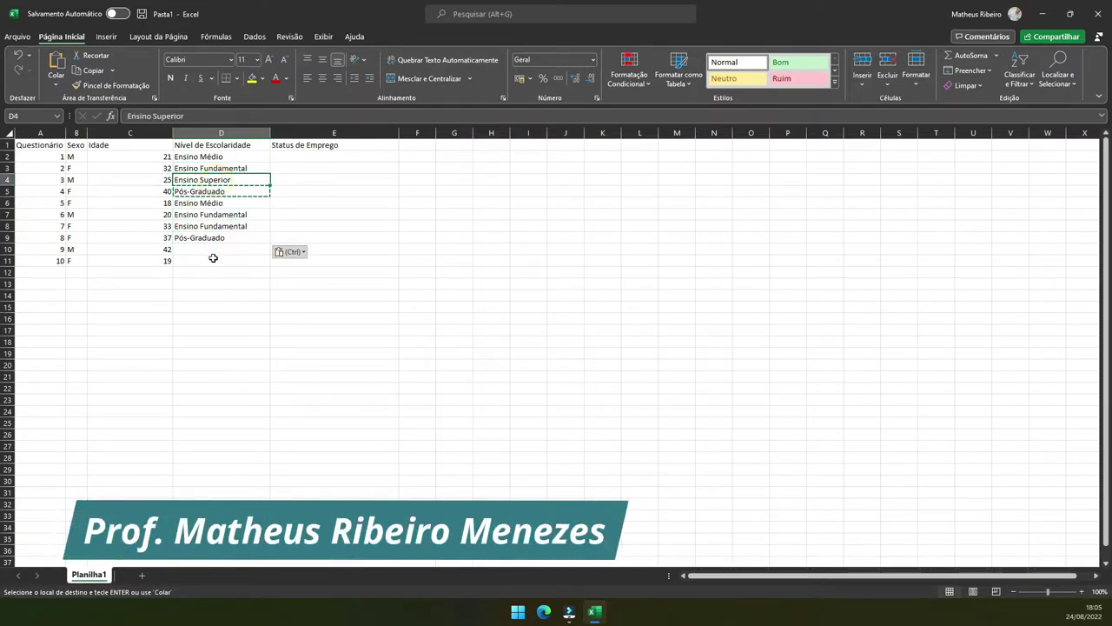
left_click(213, 259)
key("ctrl+v")
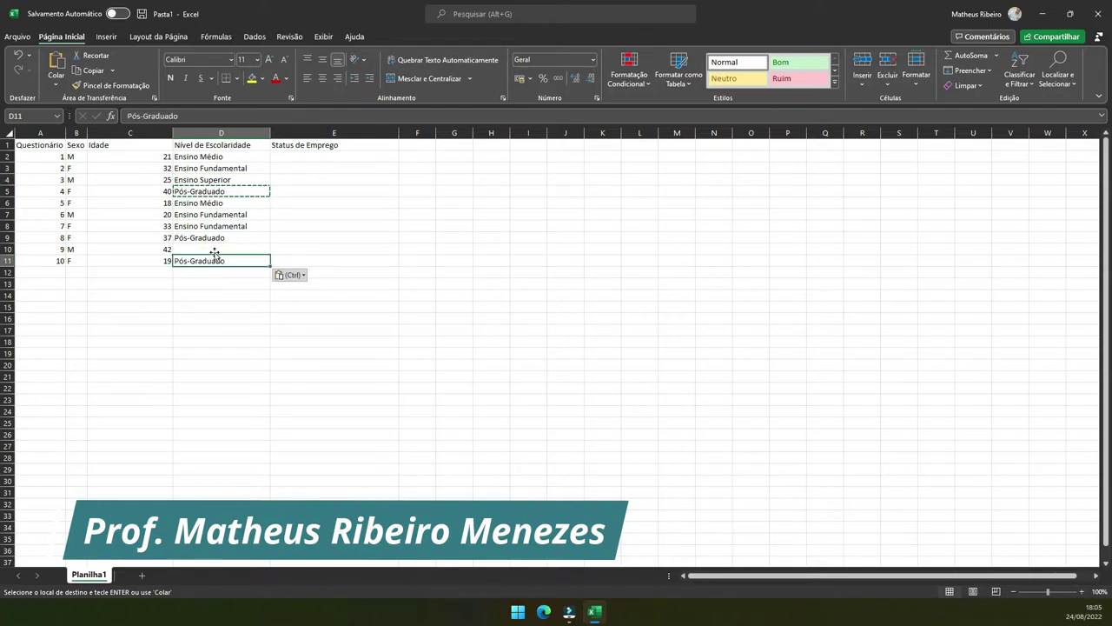
- Copy Ensino Superior from cell D4 into cell D10 for questionnaire 9
left_click(230, 170)
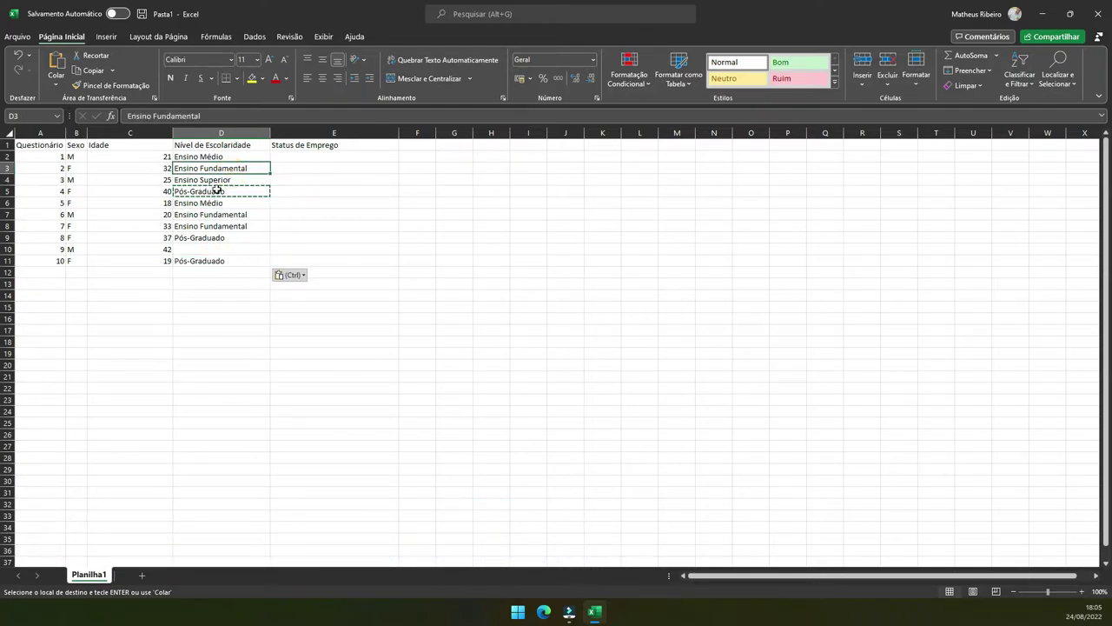
left_click(222, 180)
left_click(224, 183)
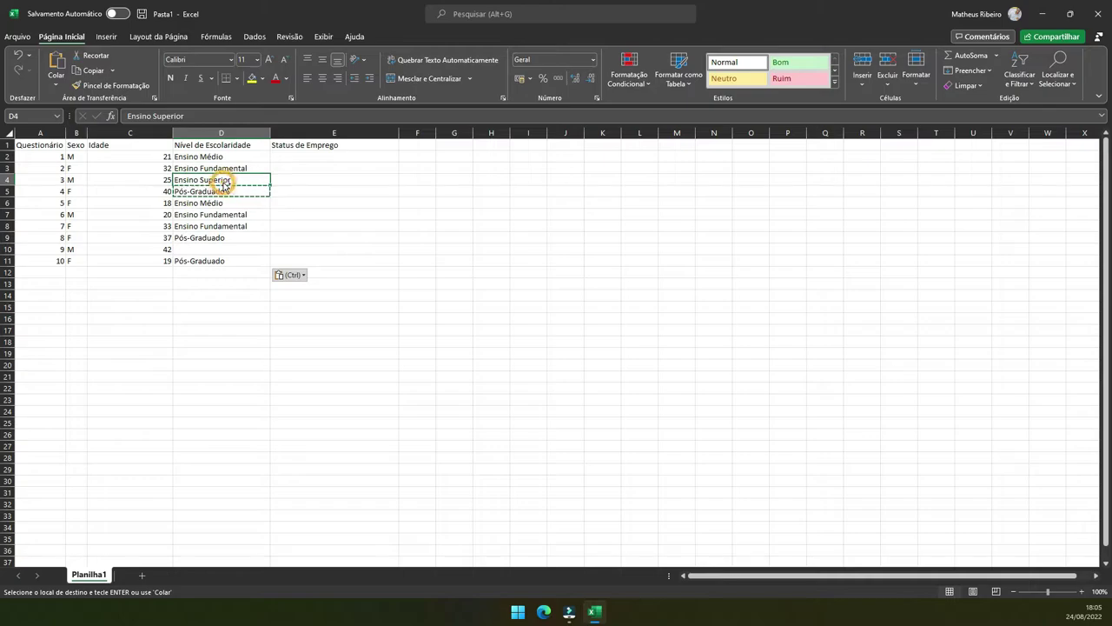
key("ctrl+c")
left_click(212, 249)
key("ctrl+v")
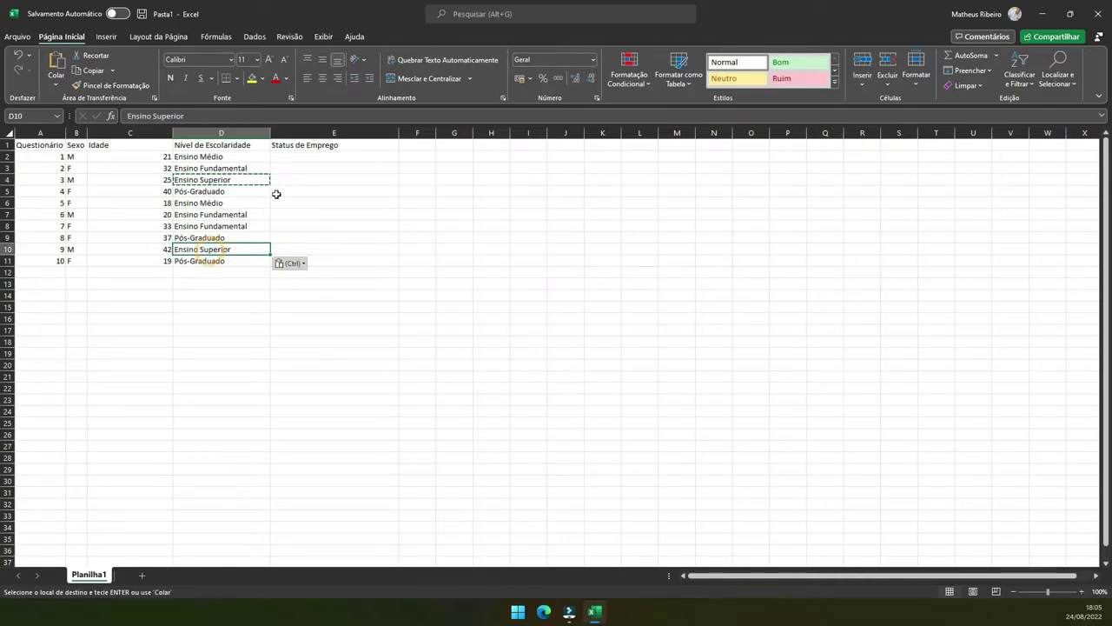
- Enter the employment status of questionnaires 1 and 2 as CLT in cell E2 and Servidor Público in cell E3
left_click(296, 158)
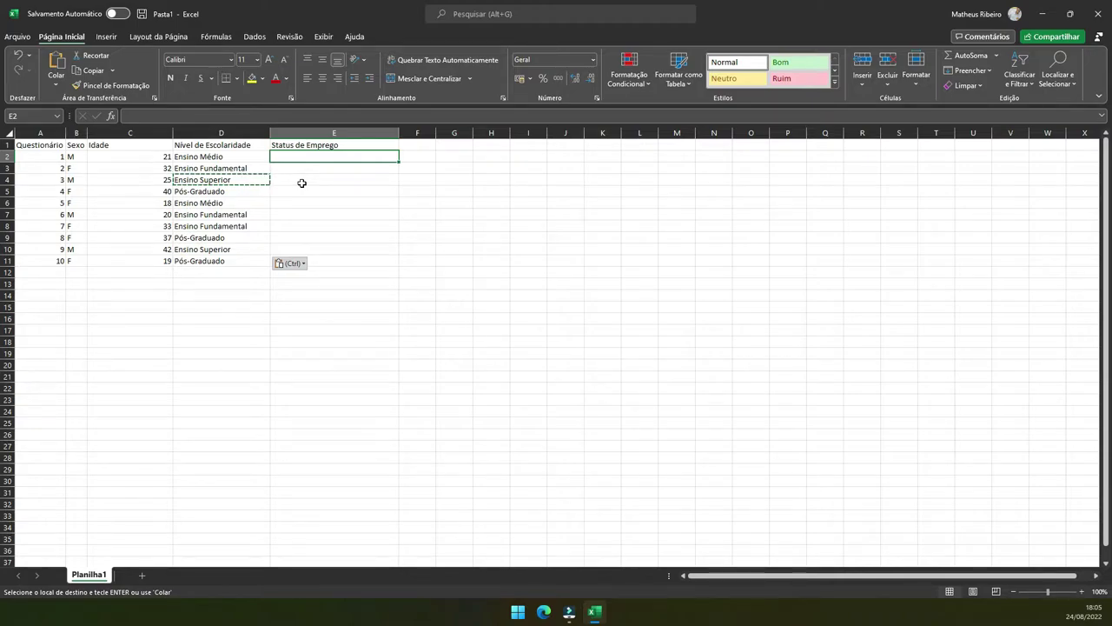
type("CLT")
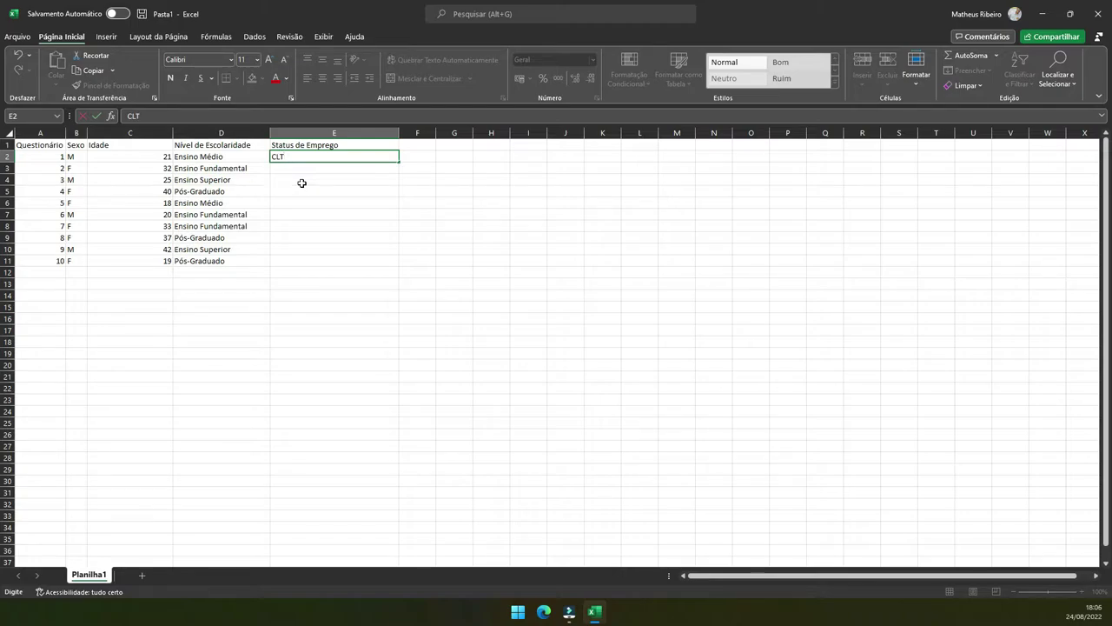
key("Return")
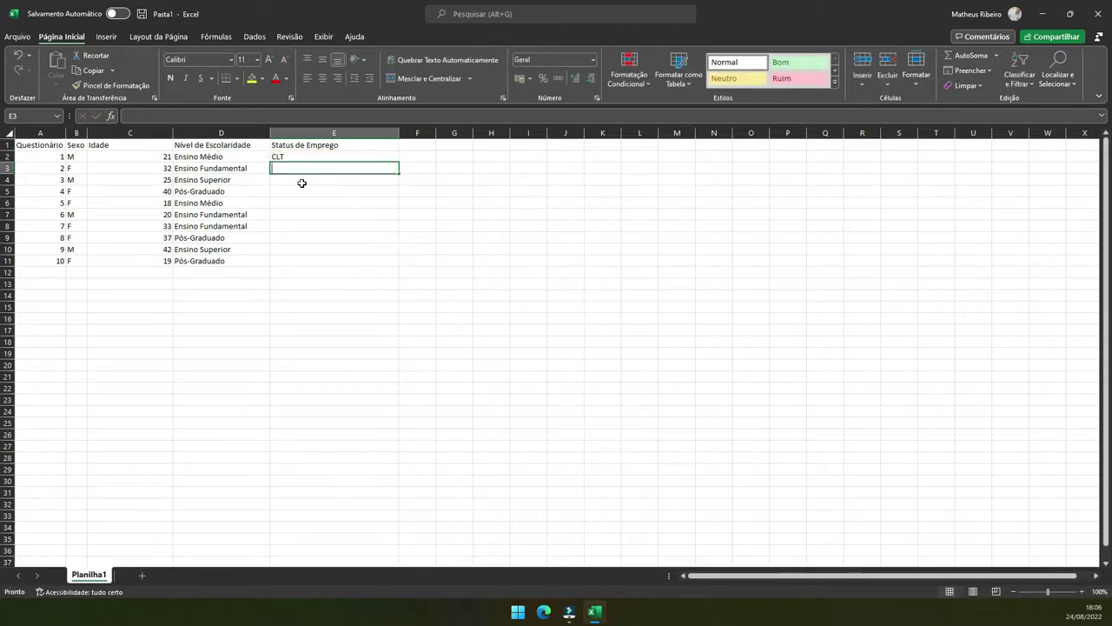
type("Servidor")
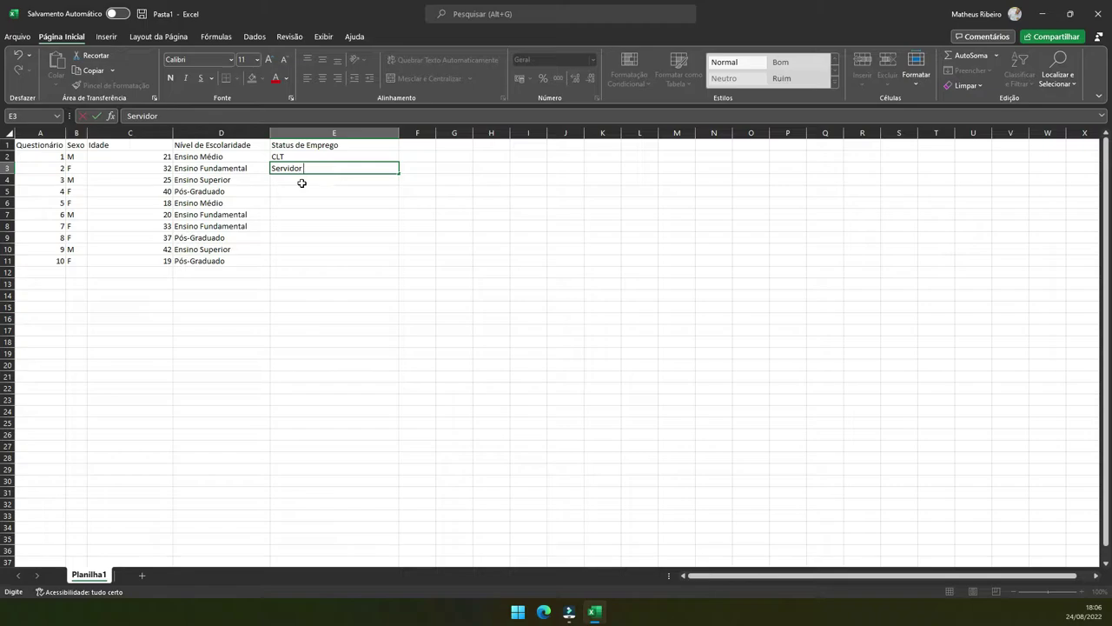
type(" Público")
key("Return")
- Enter Autônomo in cell E4 and Desempregado in cell E5 as the employment status of questionnaires 3 and 4
type("Autônomo")
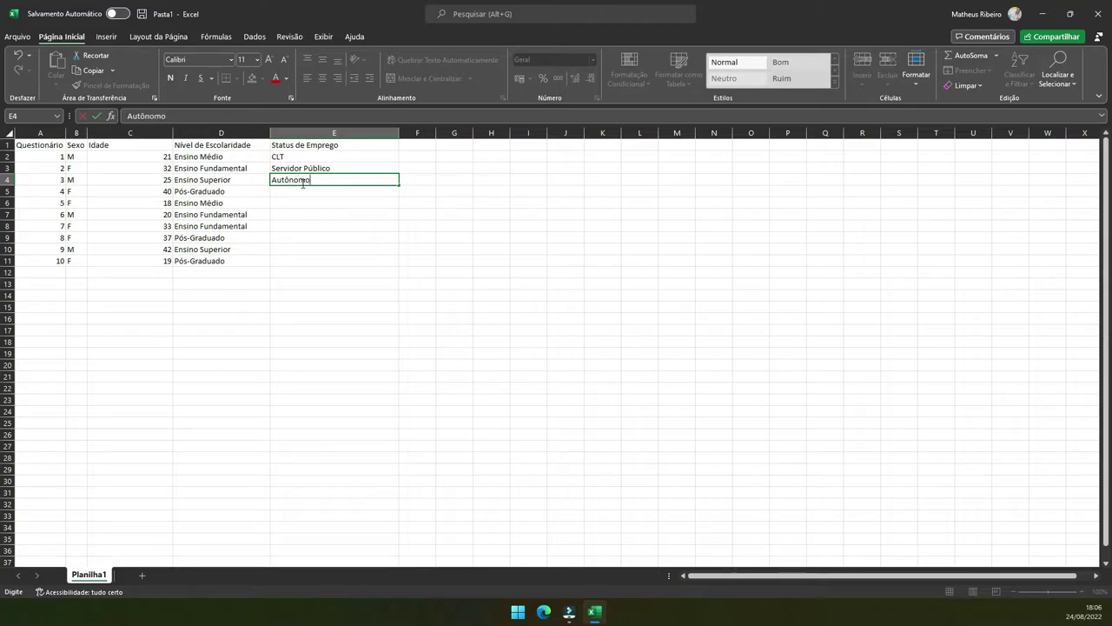
key("Return")
type("Desempregado")
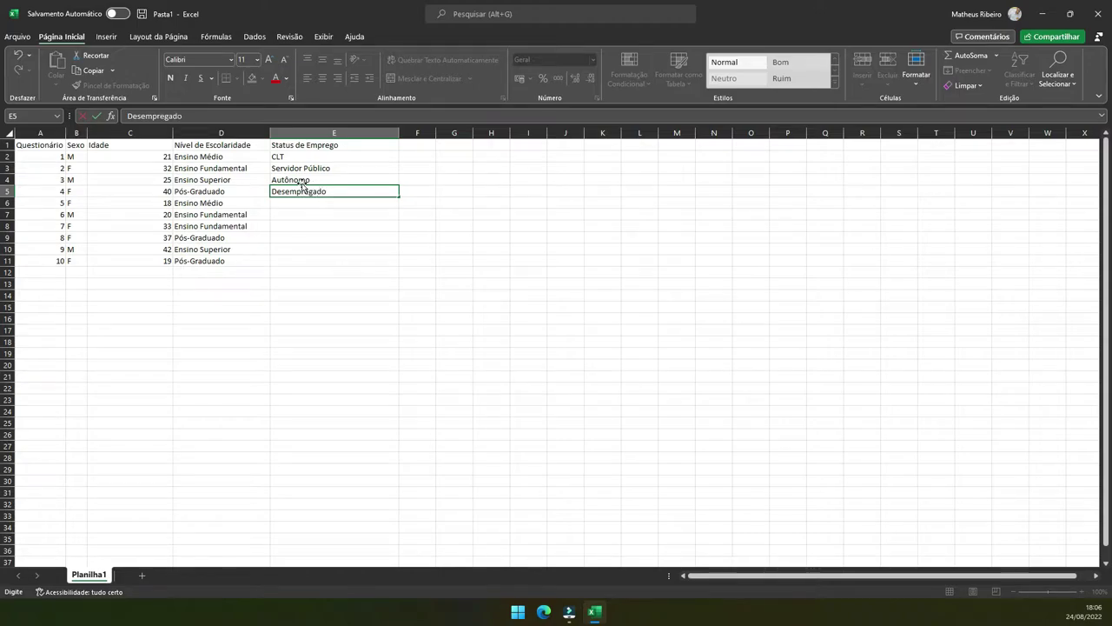
- Copy Autônomo from cell E4 into cell E7 for questionnaire 6
left_click(302, 183)
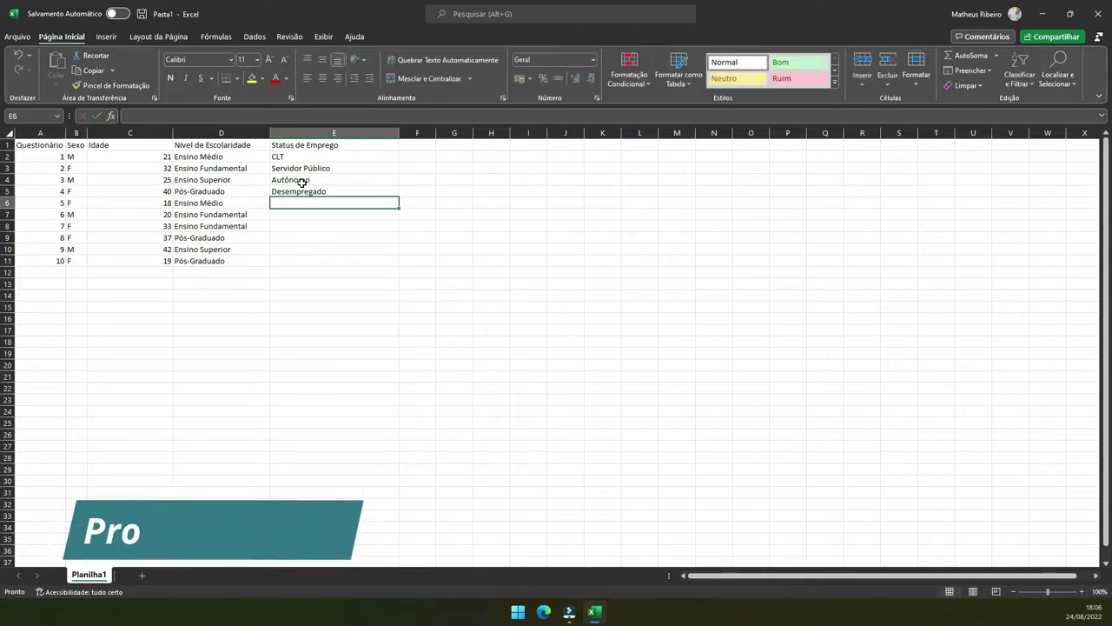
key("ctrl+c")
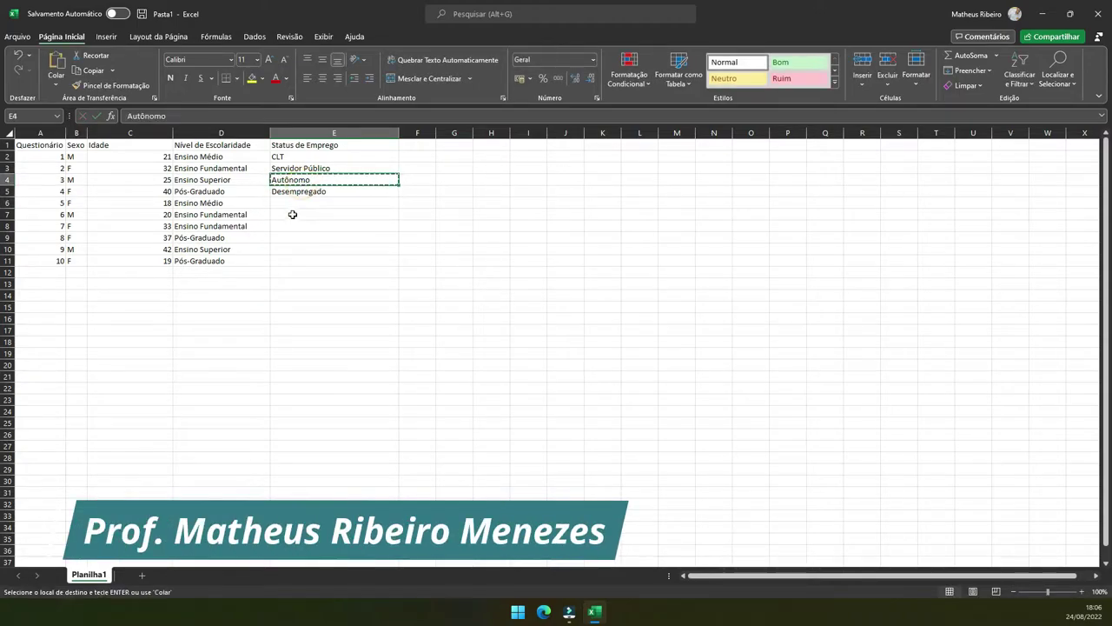
left_click(293, 215)
key("ctrl+v")
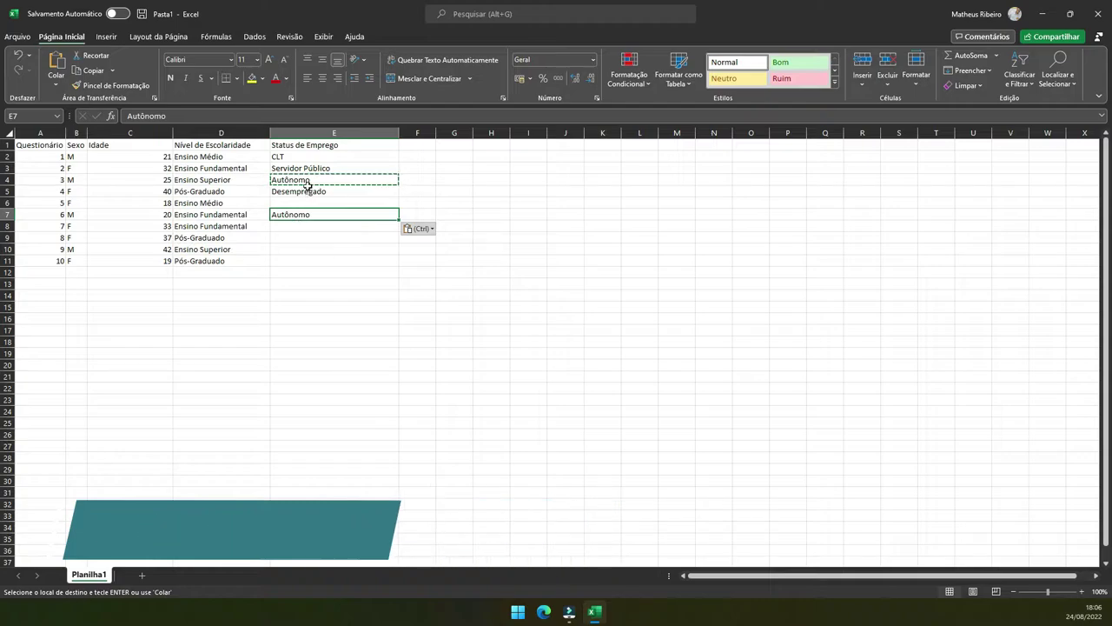
- Copy Desempregado from cell E5 into cells E6 and E8 for questionnaires 5 and 7
left_click(307, 195)
key("ctrl+c")
left_click(301, 206)
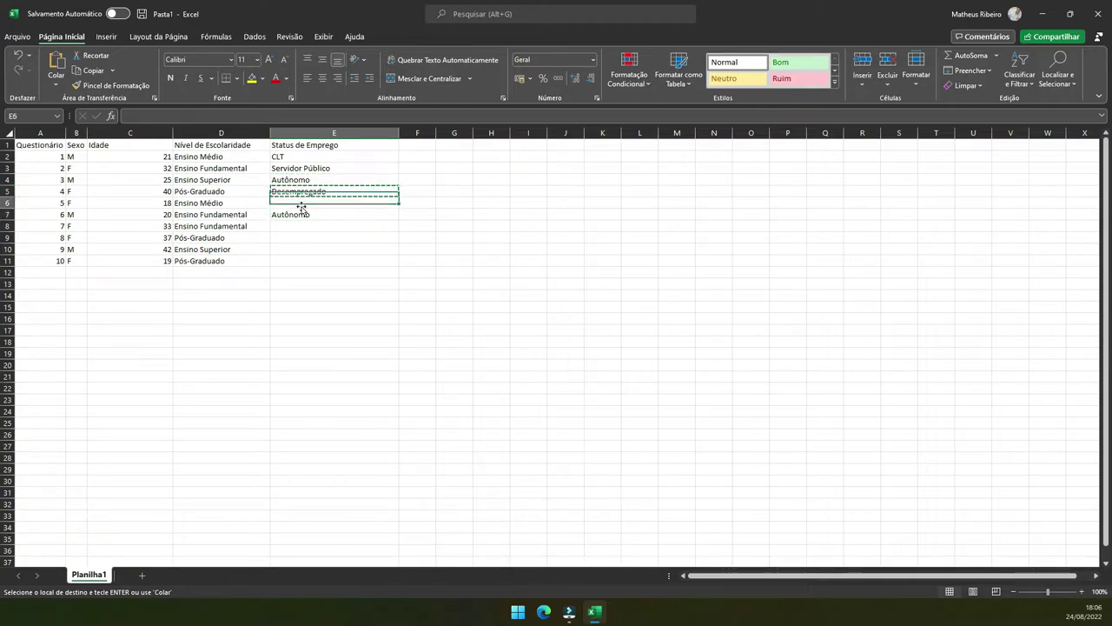
key("ctrl+v")
left_click(301, 230)
key("ctrl+v")
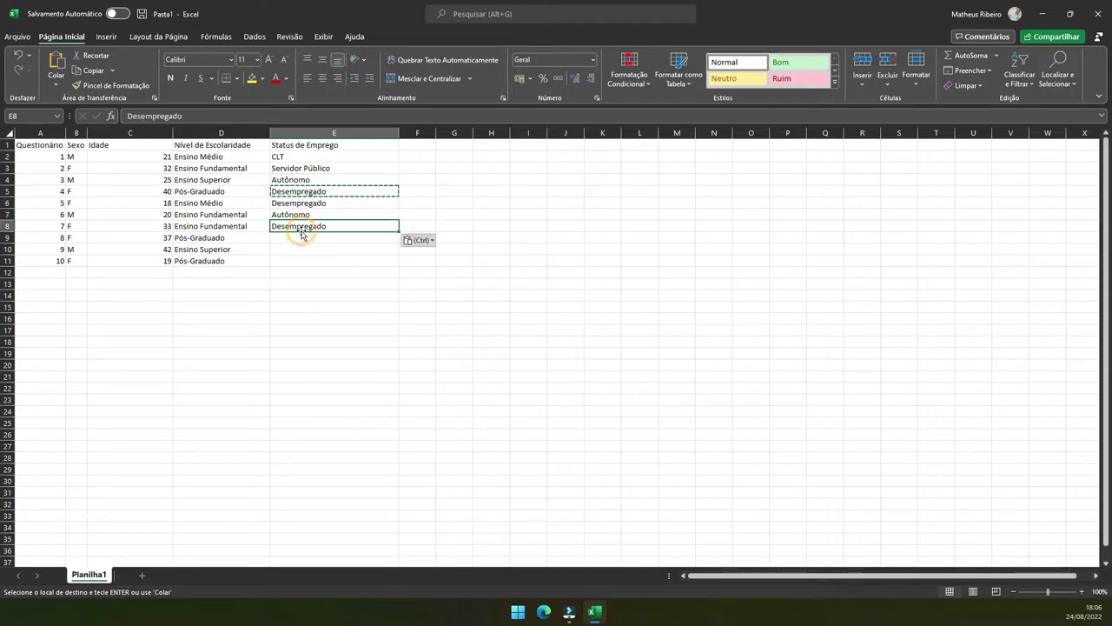
left_click(311, 169)
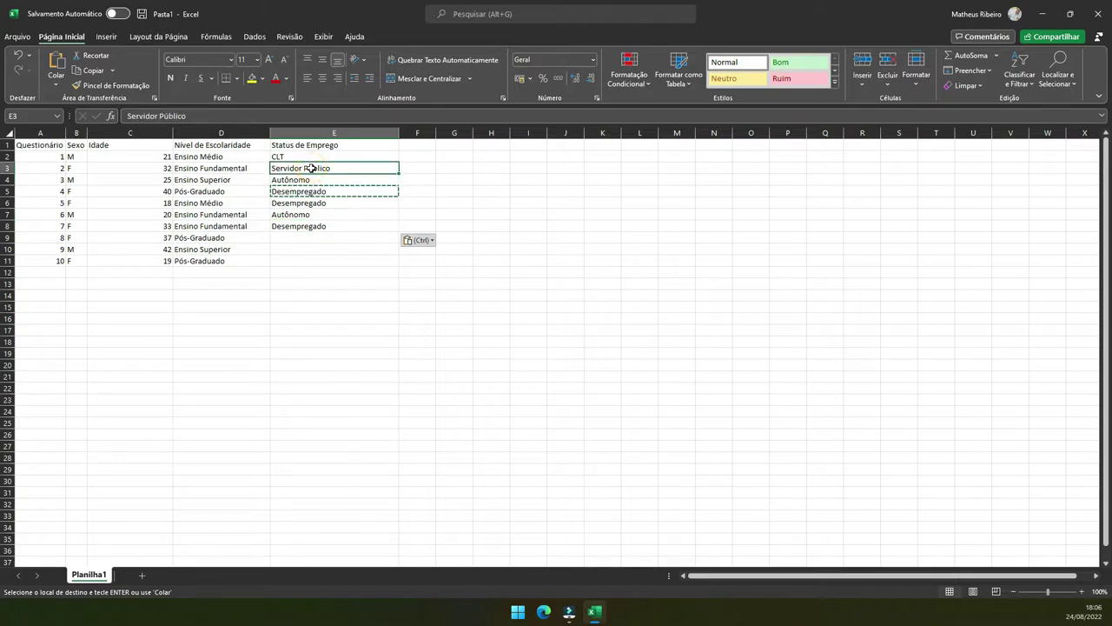
key("ctrl")
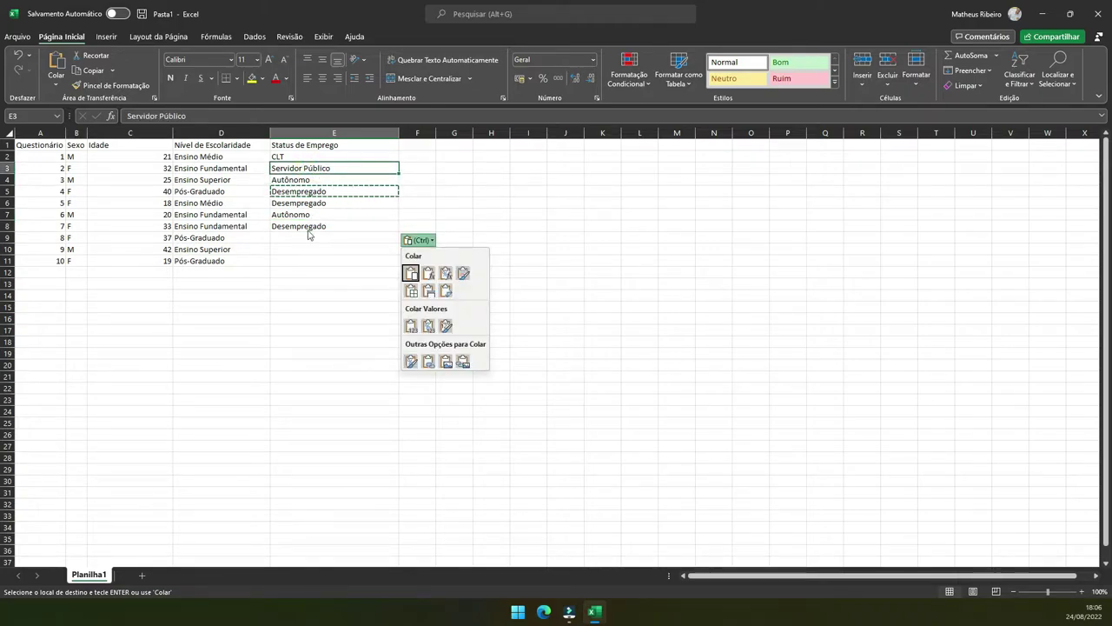
left_click(312, 236)
left_click(311, 181)
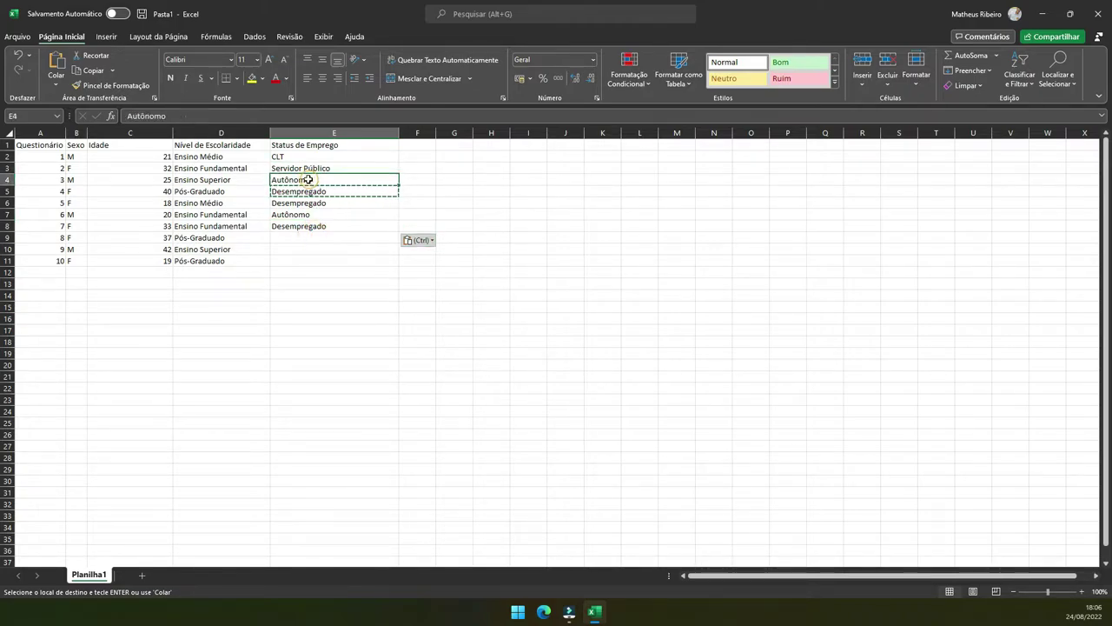
- Copy Servidor Público from cell E3 into cell E9 for questionnaire 8
left_click(313, 168)
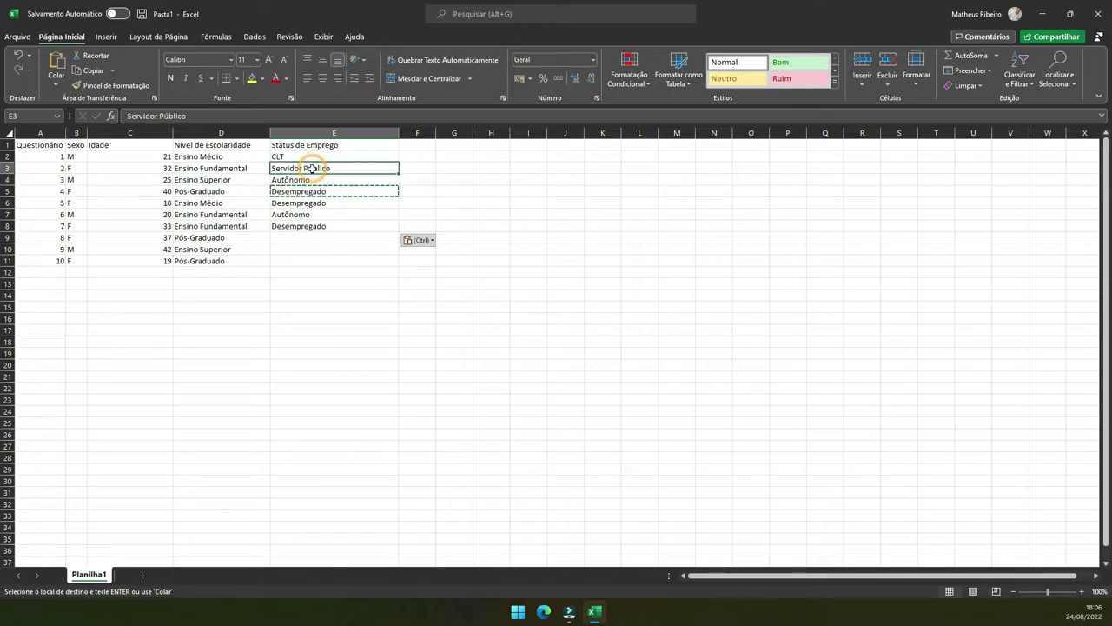
key("ctrl+c")
left_click(306, 238)
key("ctrl+v")
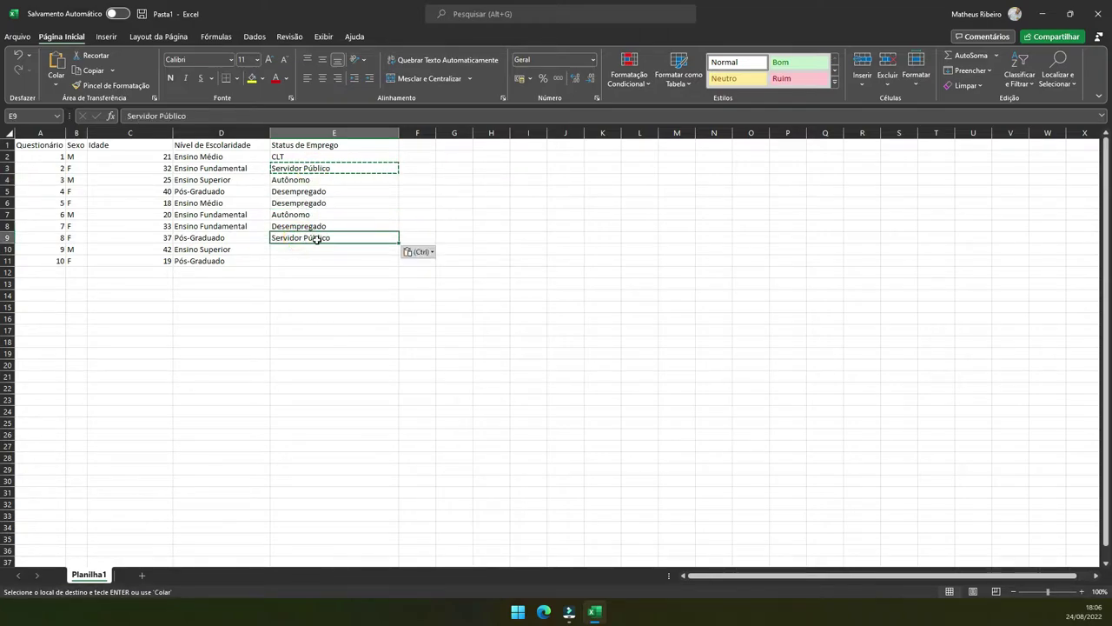
- Copy CLT from cell E2 into cells E10 and E11 for questionnaires 9 and 10, and end the copy mode
left_click(300, 157)
key("ctrl+c")
left_click(301, 228)
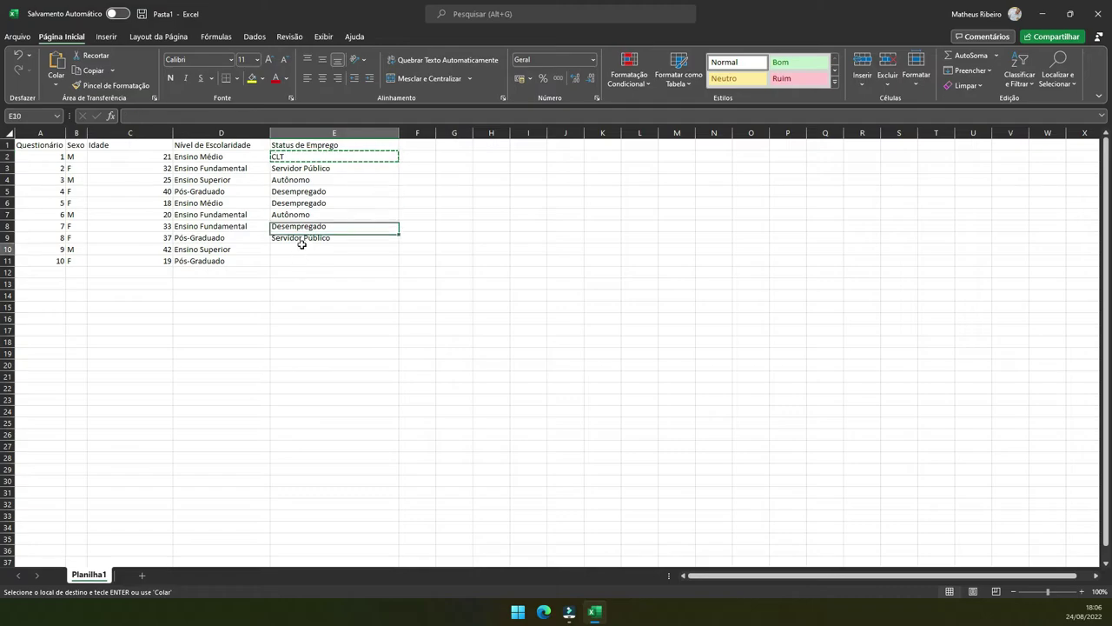
left_click(304, 250)
key("ctrl+v")
left_click(309, 262)
key("ctrl+v")
left_click(331, 283)
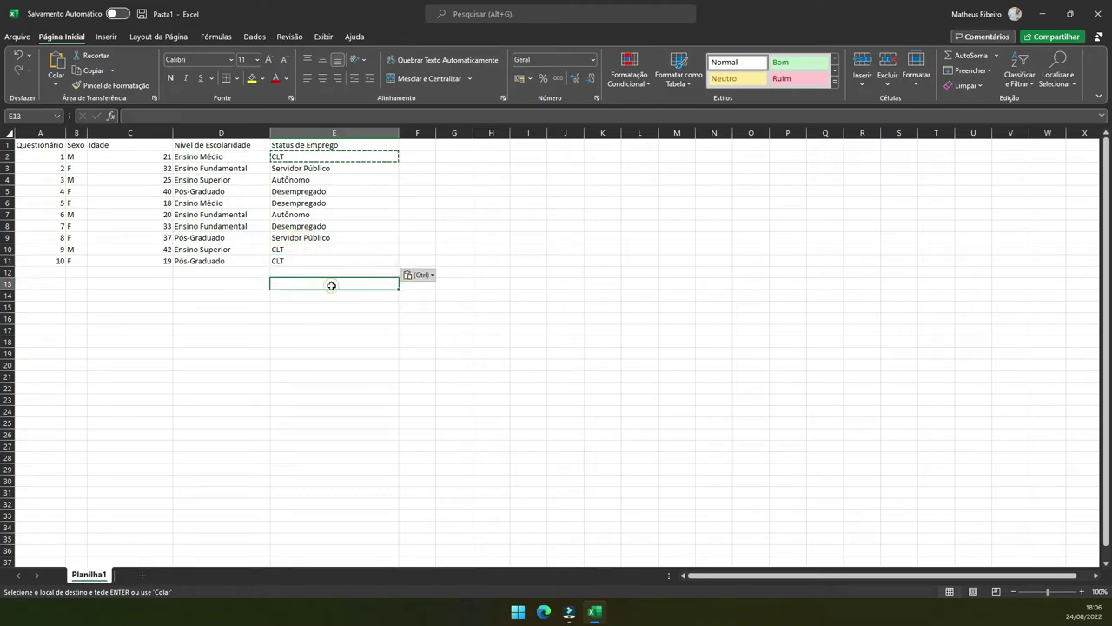
key("Escape")
left_click(326, 305)
left_click(317, 218)
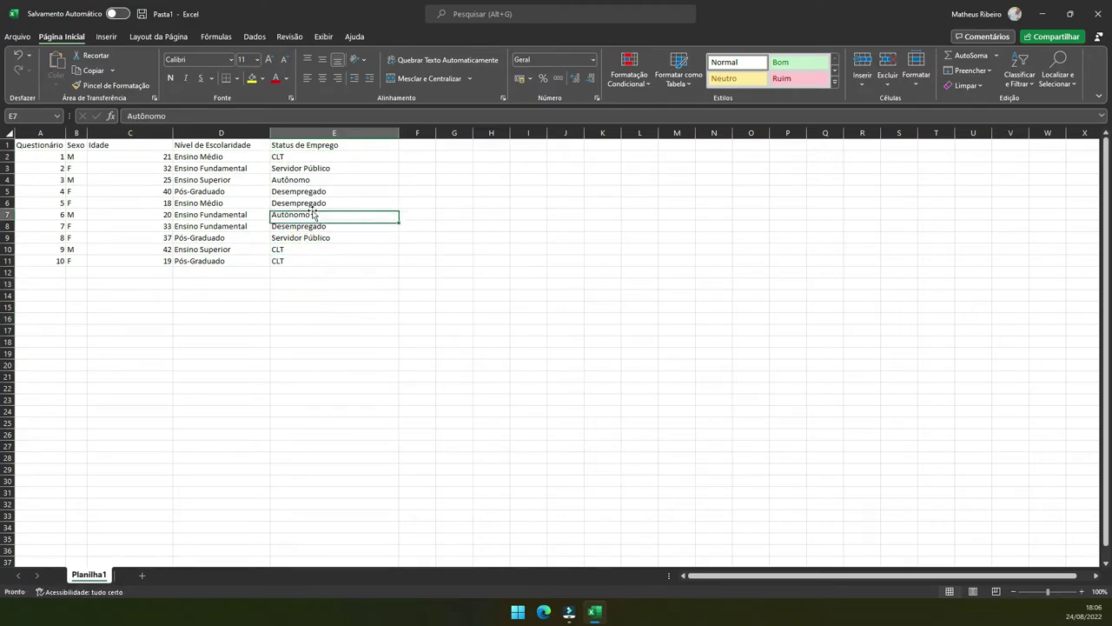
left_click(265, 169)
left_click(145, 157)
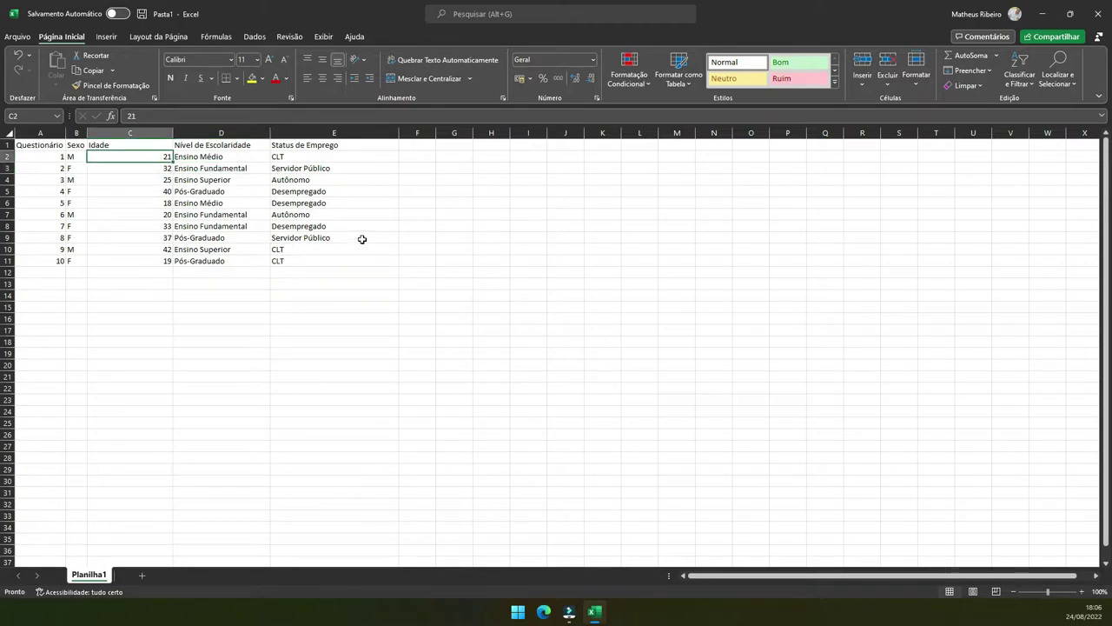
left_click(425, 156)
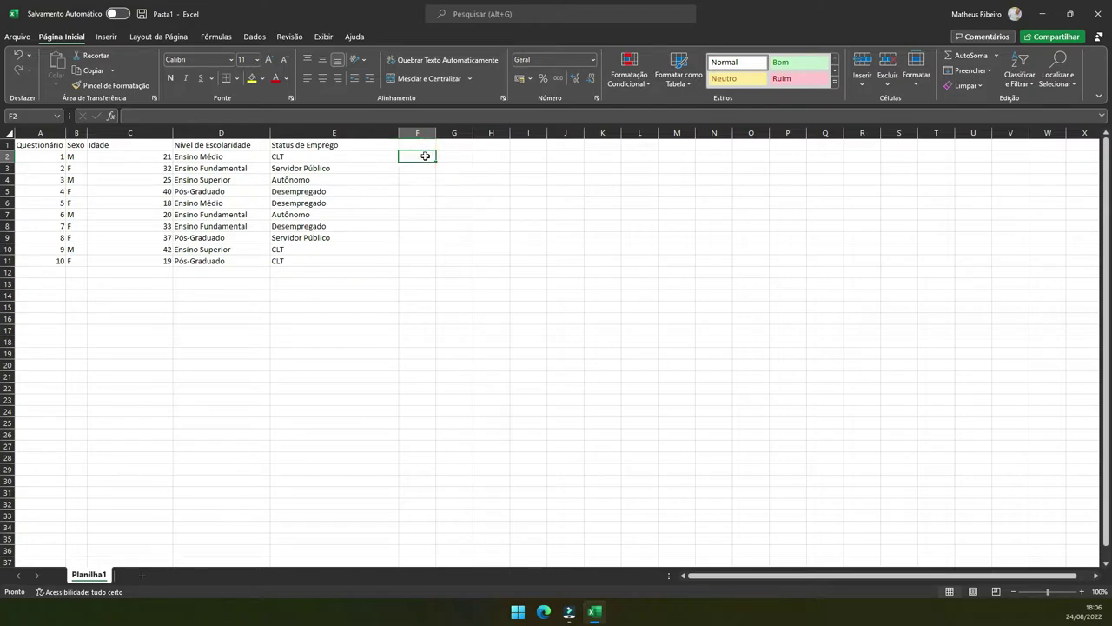
- Enter the heading Tabulação in cell G1 beside the response table
left_click(458, 146)
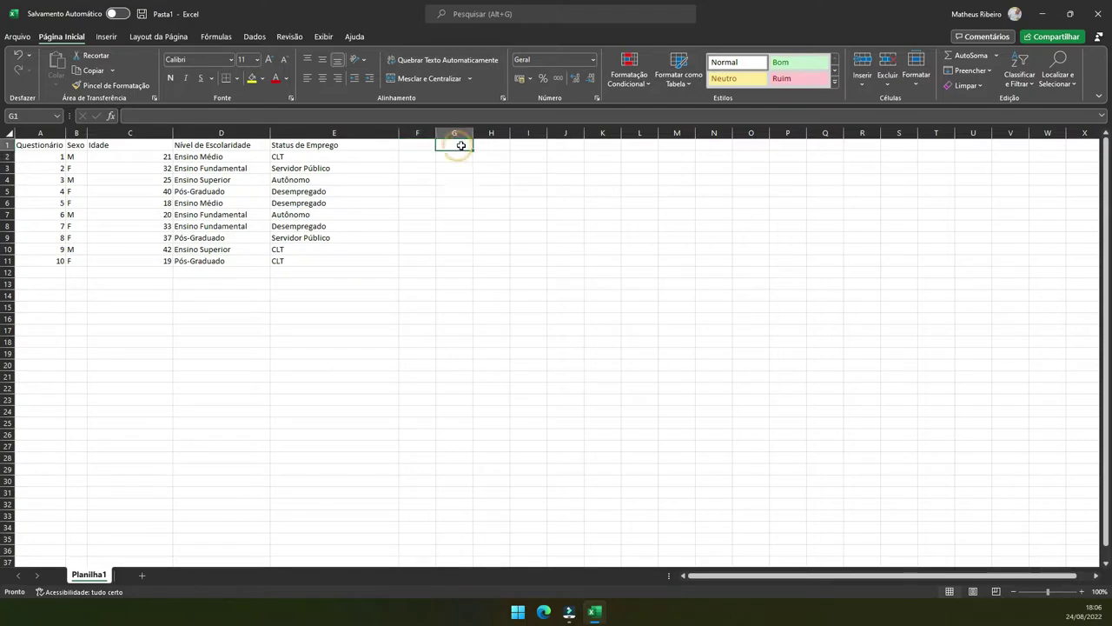
type("Tab")
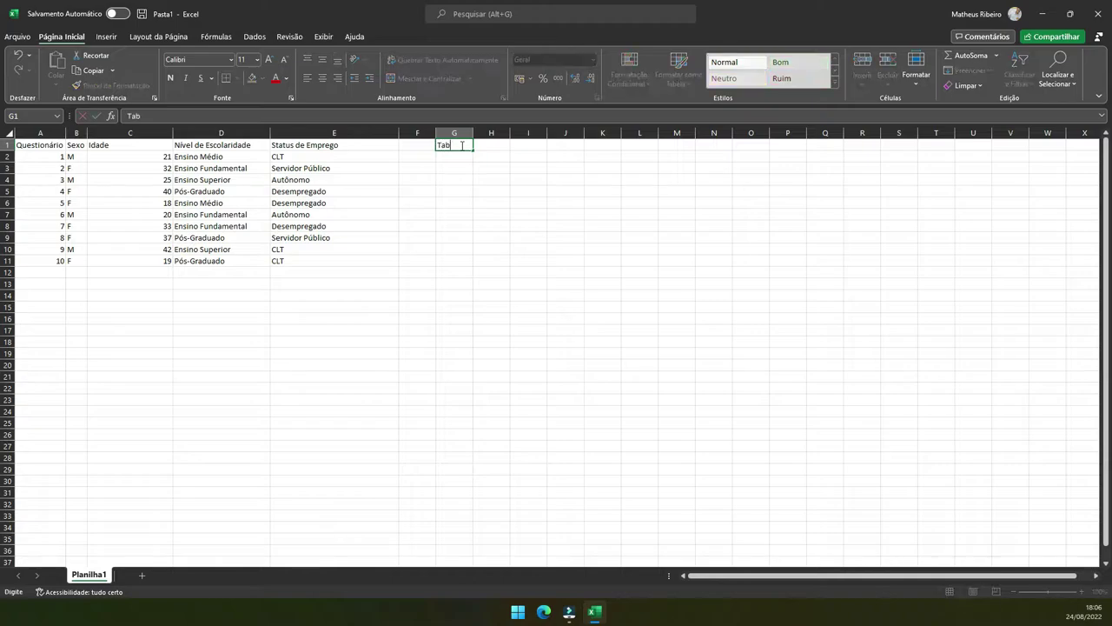
type("ulação")
key("Return")
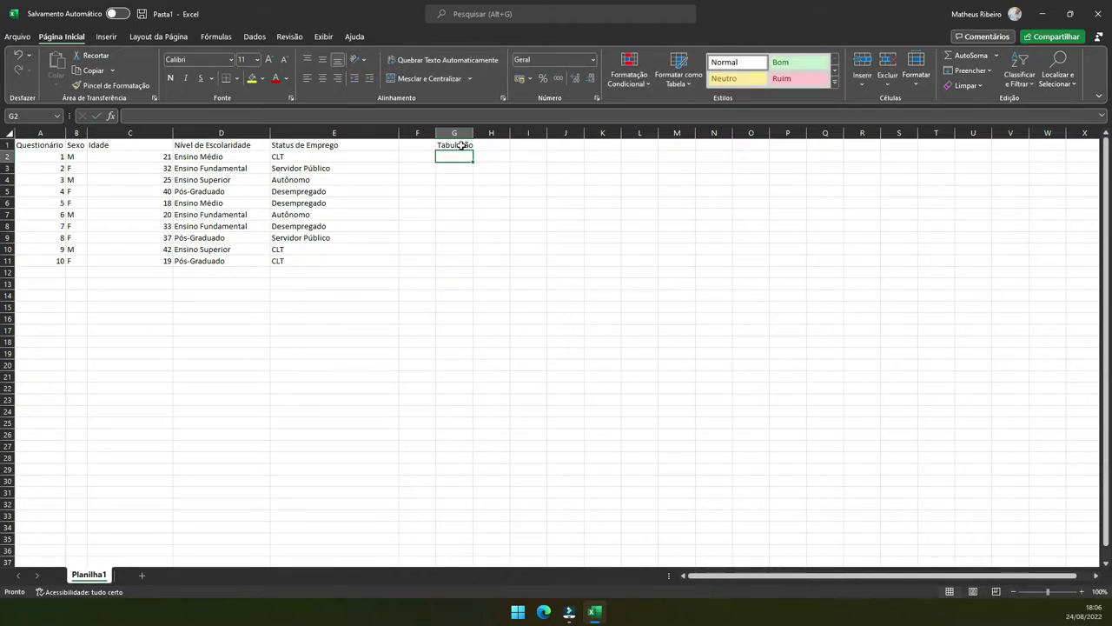
- Label the sex tabulation with Sexo in cell G2, Homens in H2 and Mulheres in H3
type("Sex")
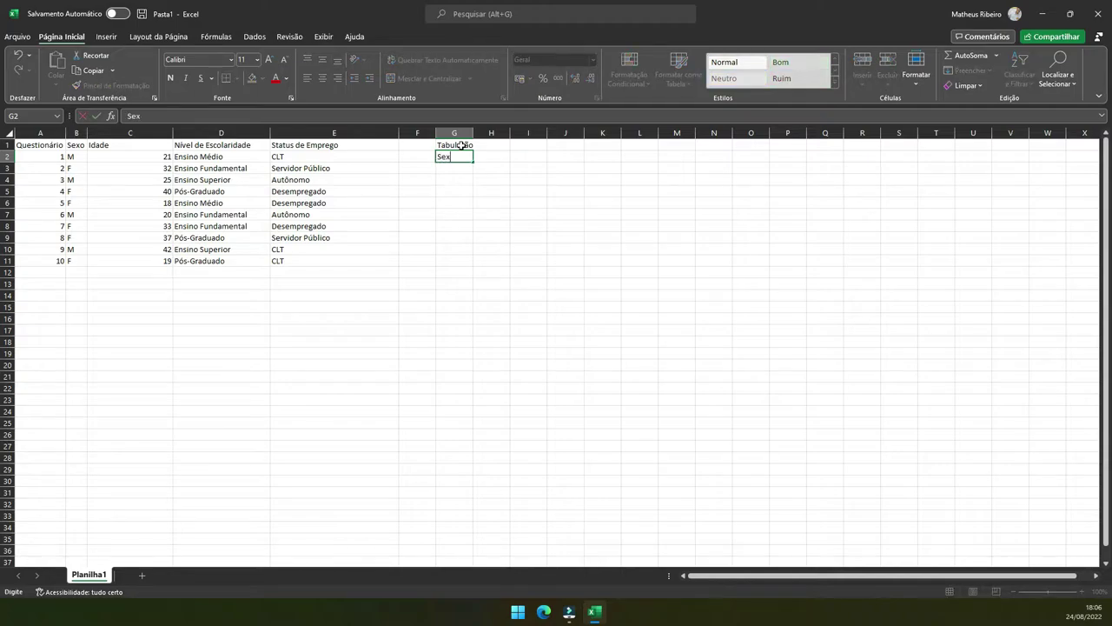
type("o")
key("Tab")
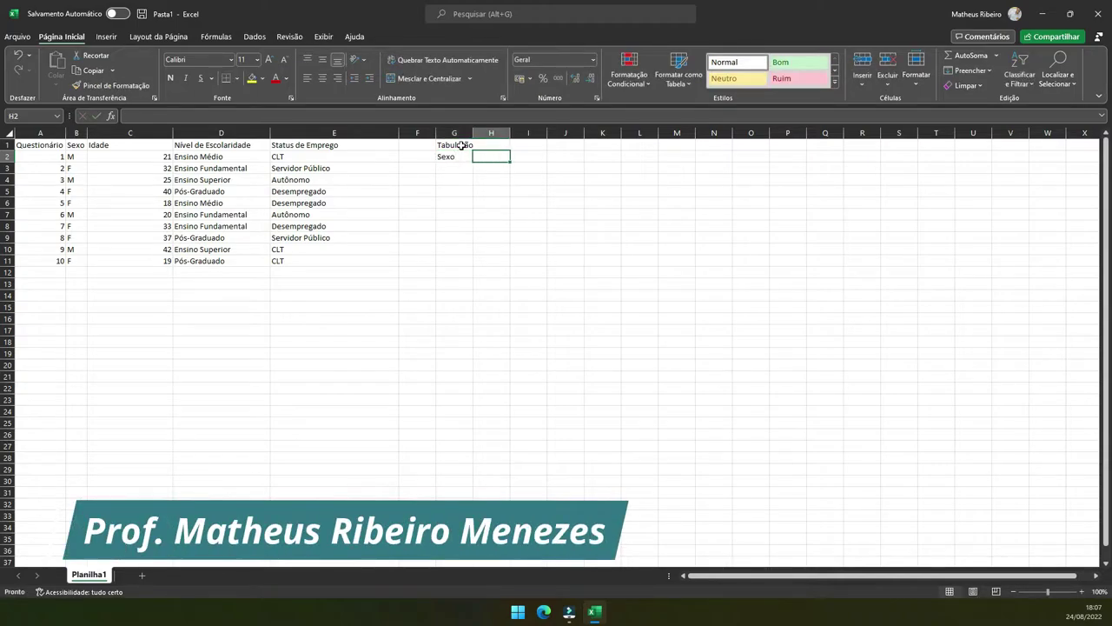
type("Homens")
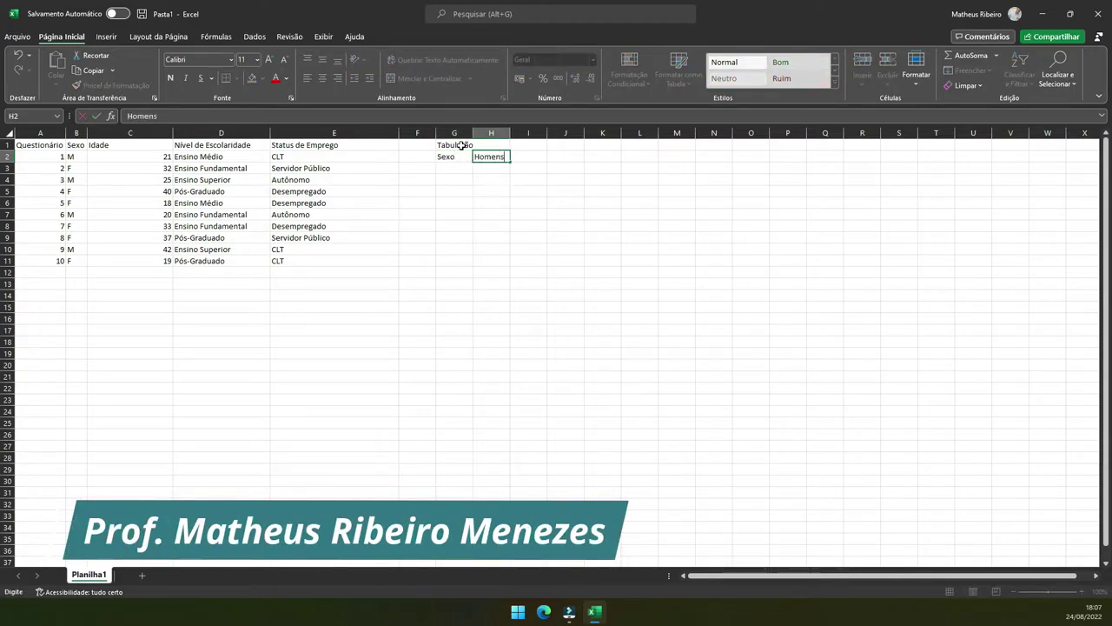
key("Return")
type("Mulheres")
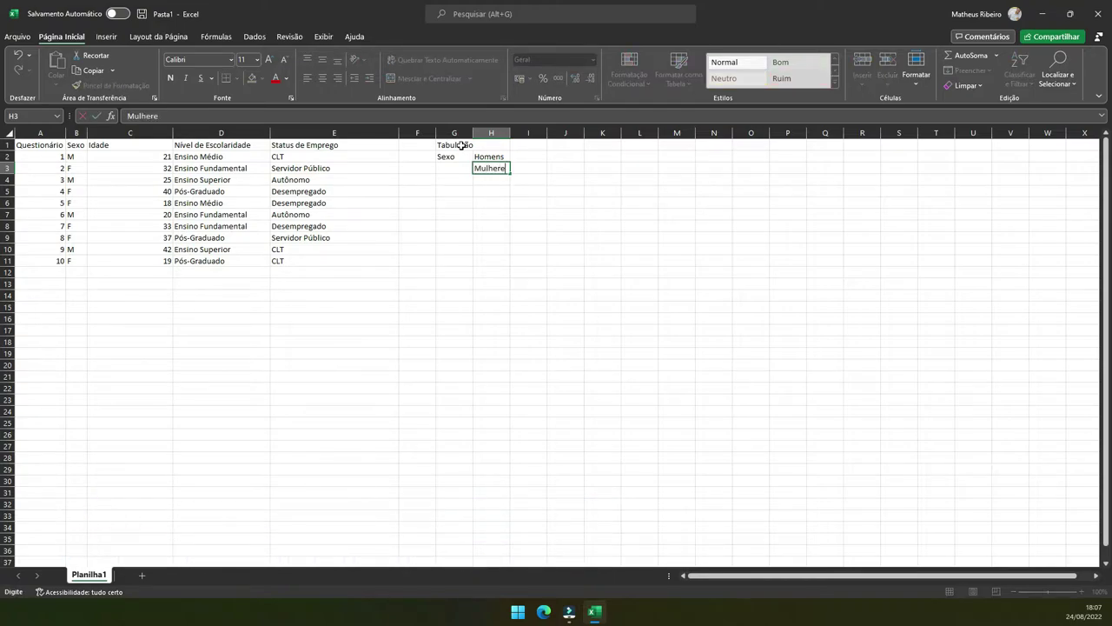
- Widen column H slightly to fit its labels and select cell I2 beside Homens
left_click(513, 132)
left_click_drag(510, 132, 518, 132)
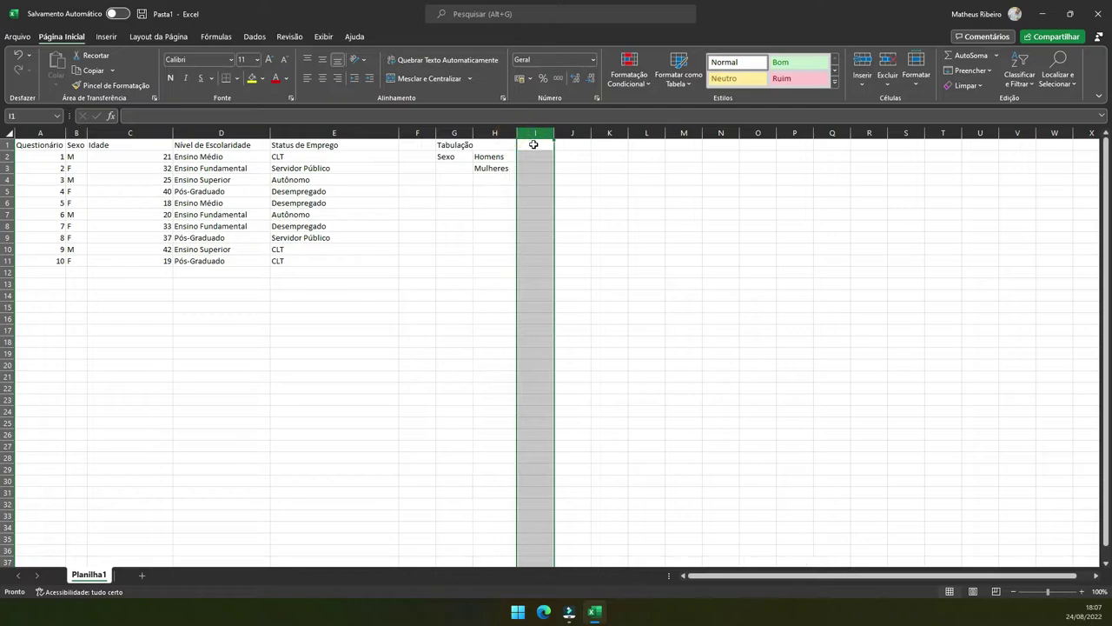
left_click(536, 157)
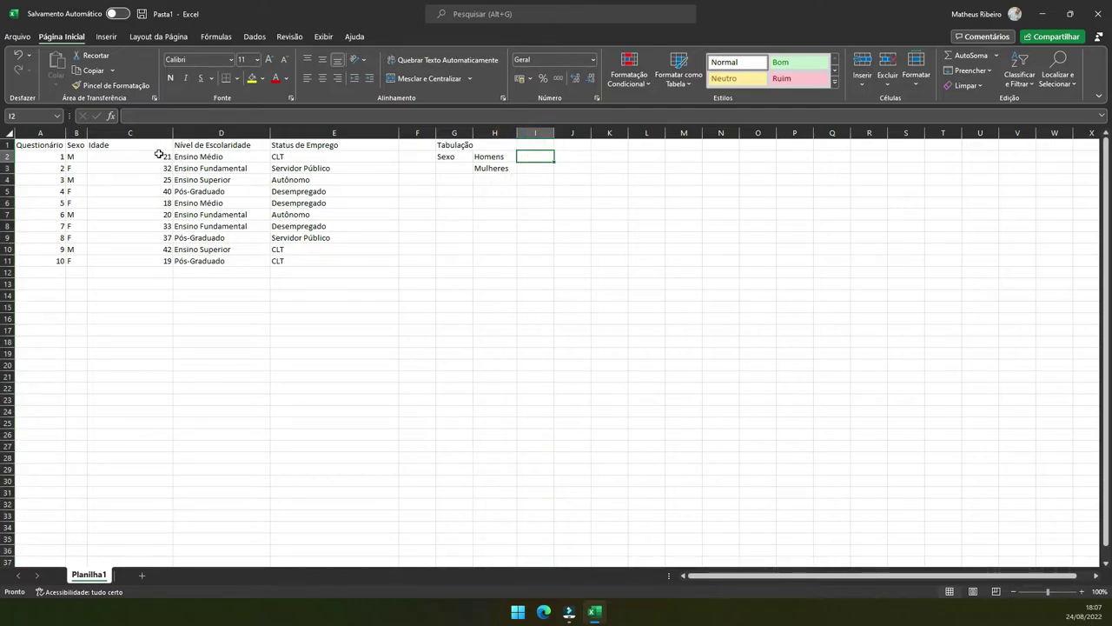
- Go through the questionnaire answers in the Sexo column one by one, from cell B2 down to B8
left_click(80, 156)
left_click(78, 169)
left_click(78, 180)
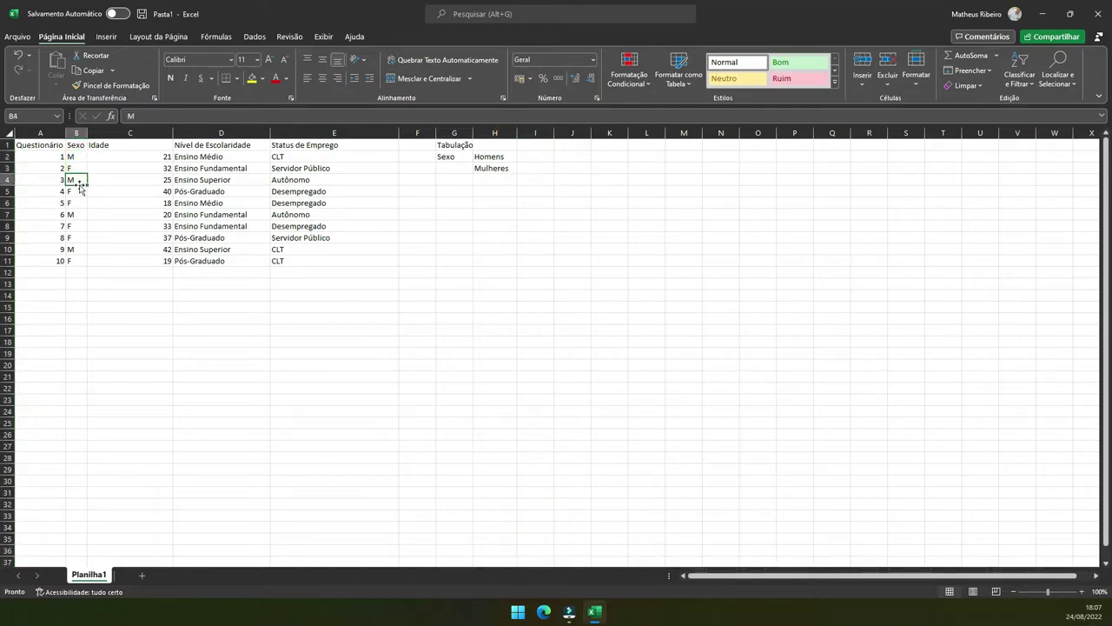
left_click(78, 191)
left_click(77, 203)
left_click(77, 214)
left_click(76, 226)
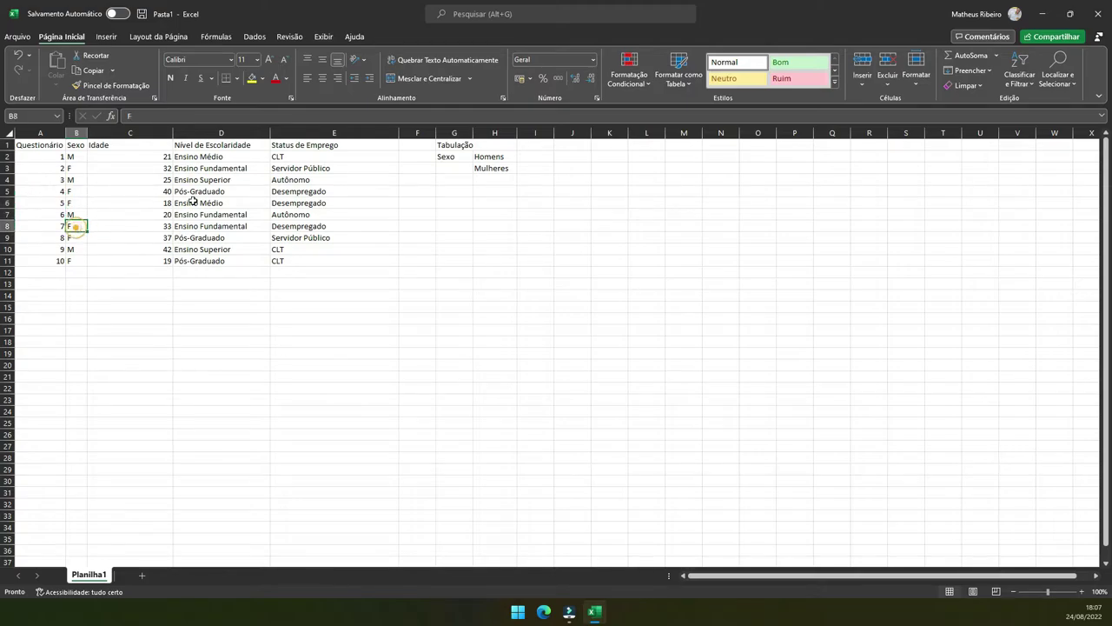
- Enter a CONT.SE formula in cell I2 beside Homens, with the range B2:B11 and the criterion H
left_click(535, 156)
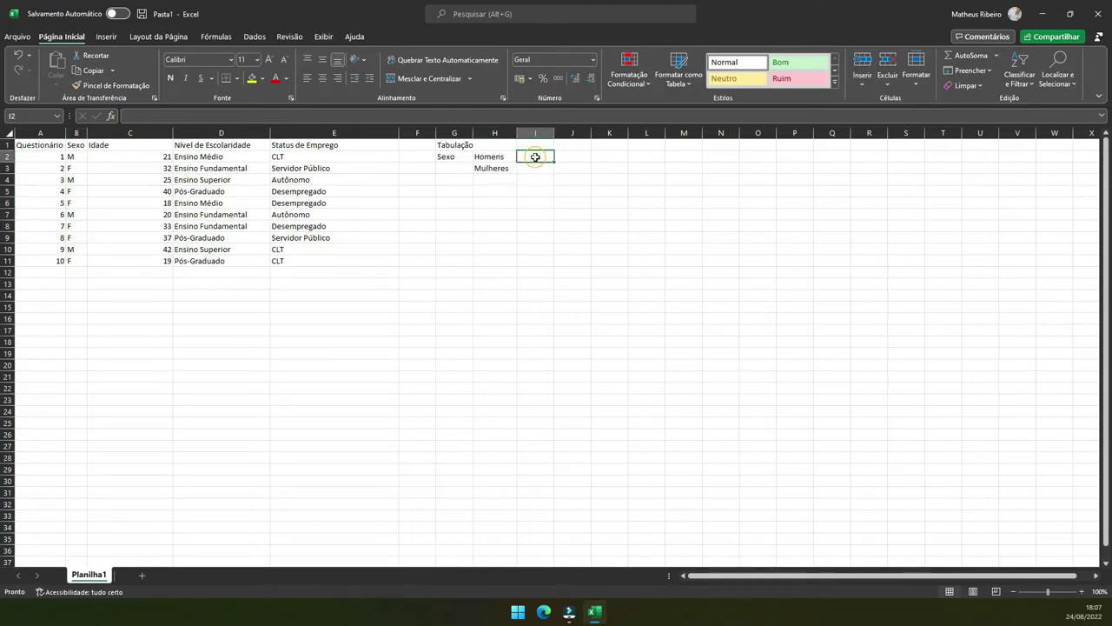
type("=CONT.se)")
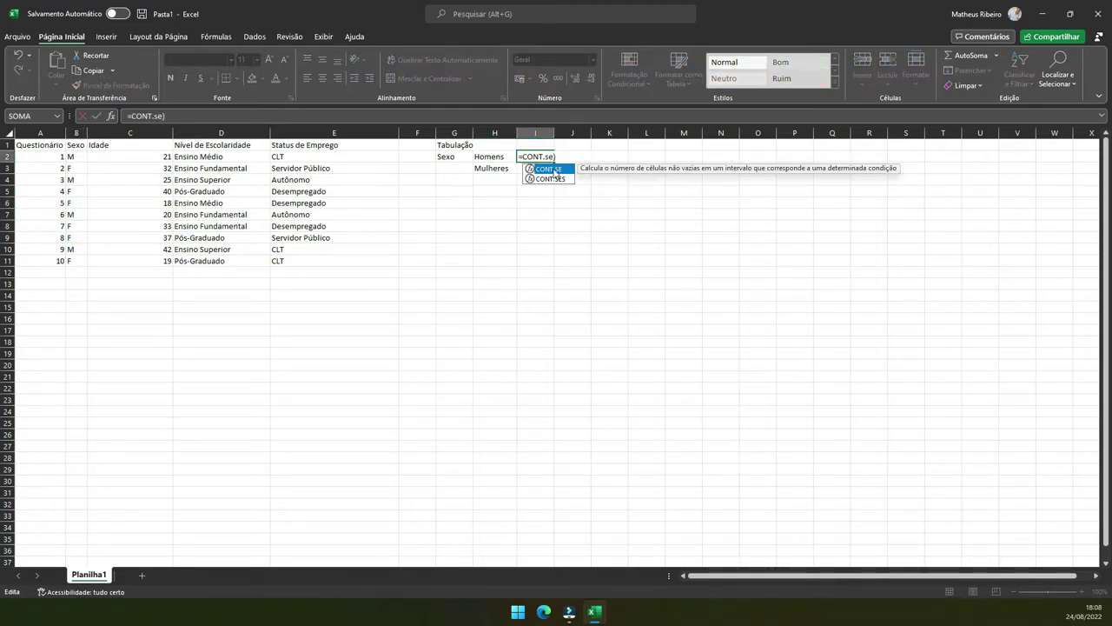
double_click(554, 170)
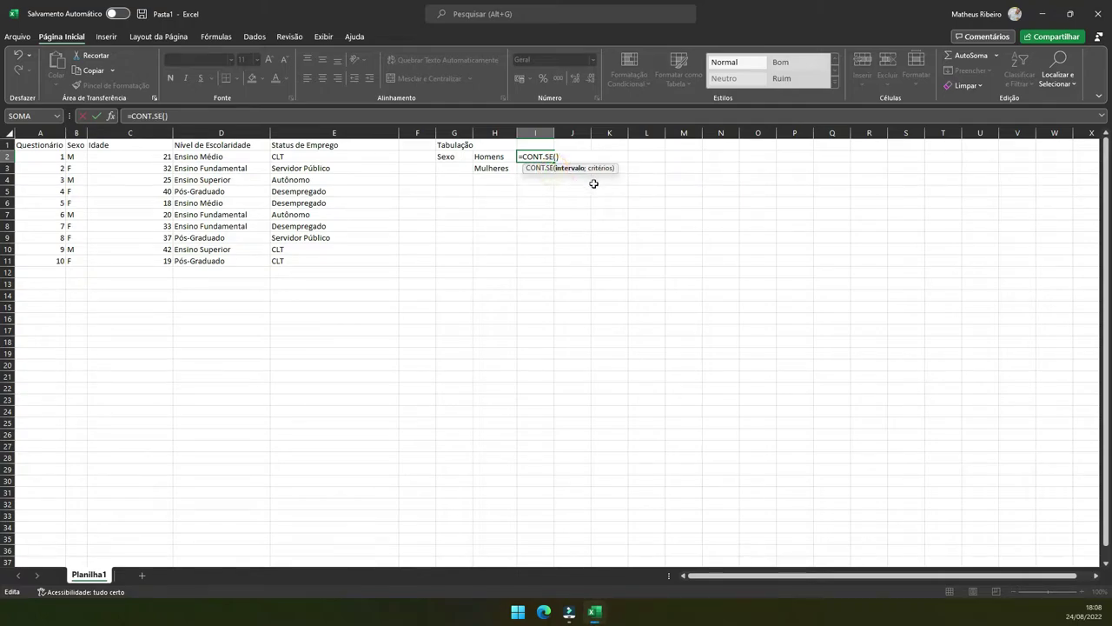
left_click_drag(70, 155, 82, 264)
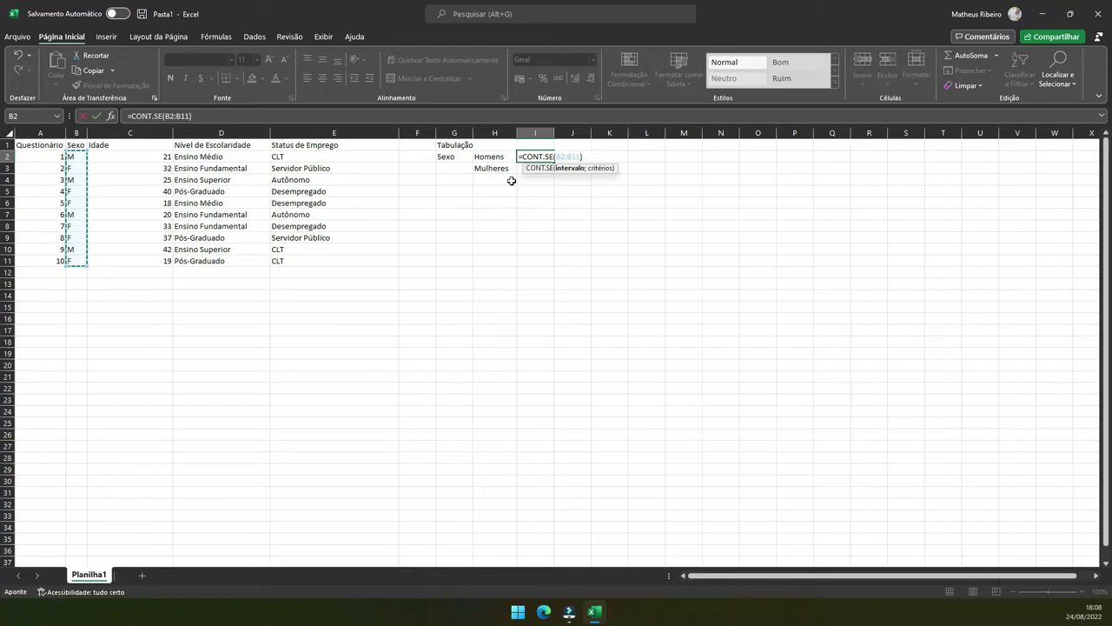
type(";")
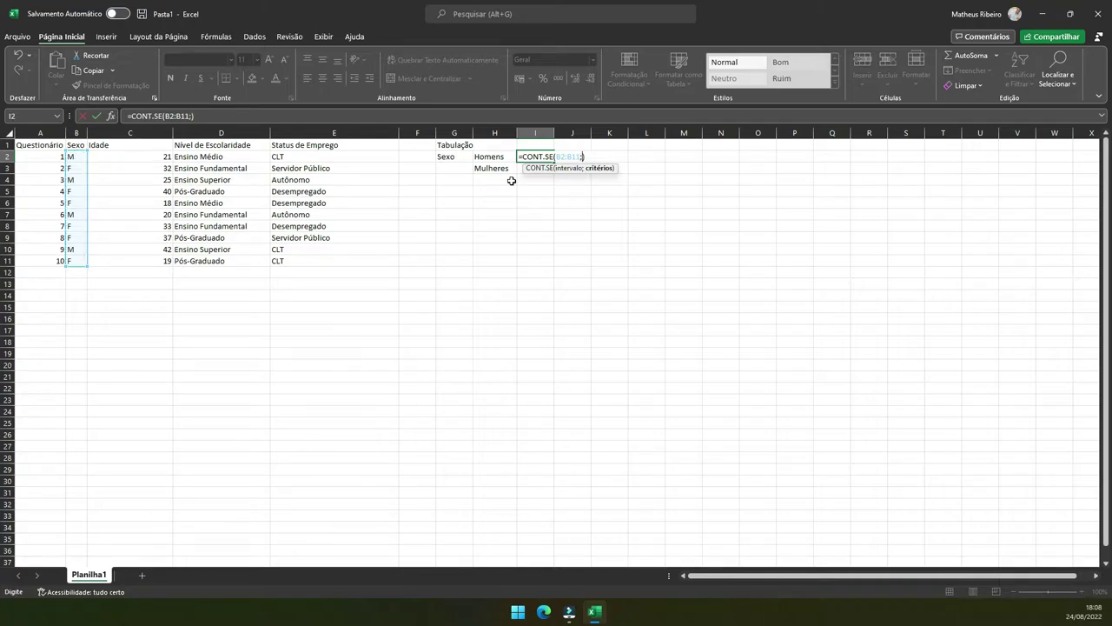
type("H")
key("Return")
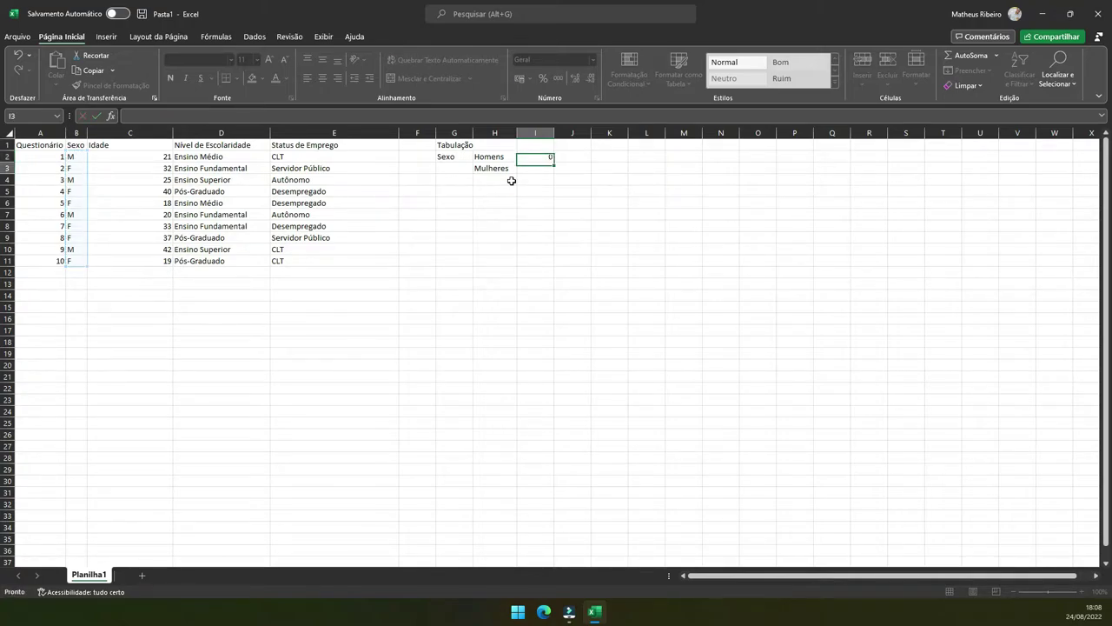
- Enclose the criterion in cell I2 in quotation marks, making the formula =CONT.SE(B2:B11;"H")
double_click(528, 156)
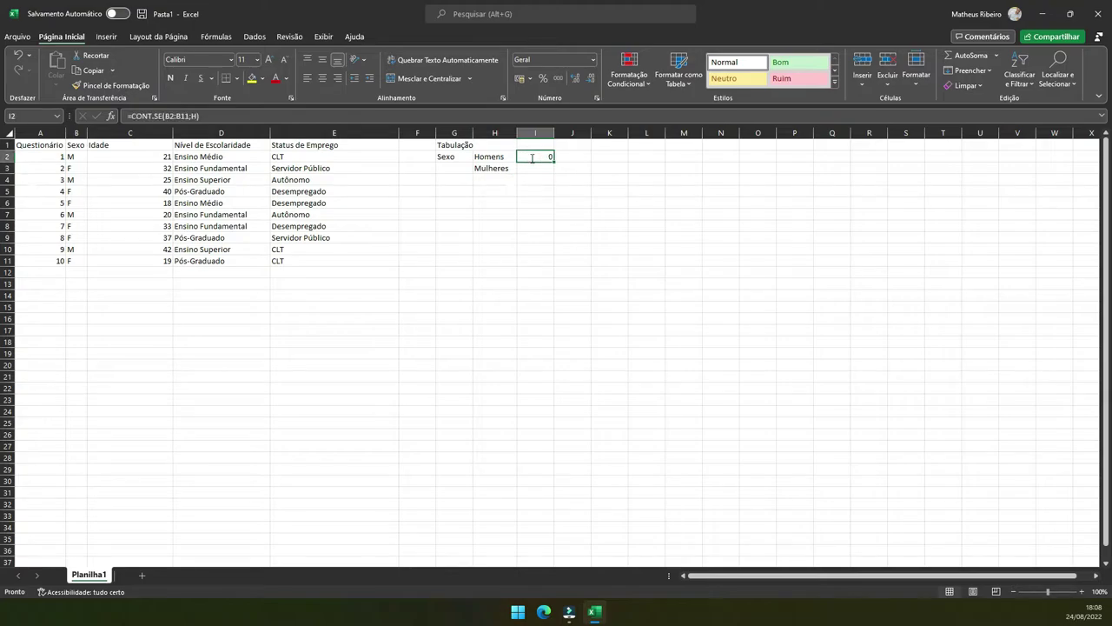
left_click(587, 158)
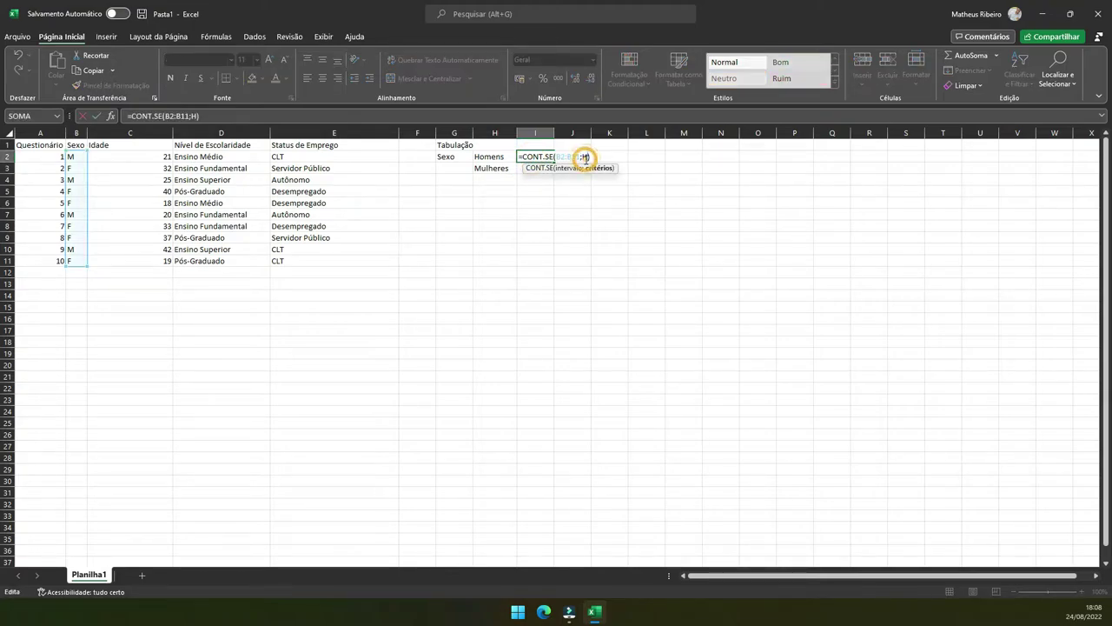
left_click(581, 156)
left_click(582, 156)
type("\"")
left_click(592, 157)
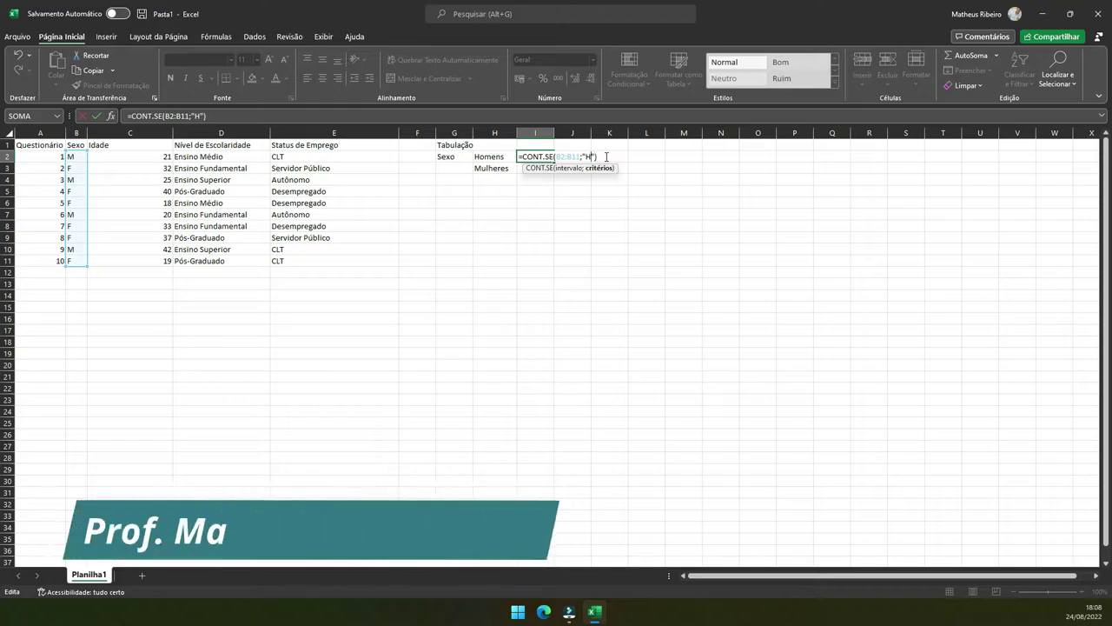
key("BackSpace")
type("\"")
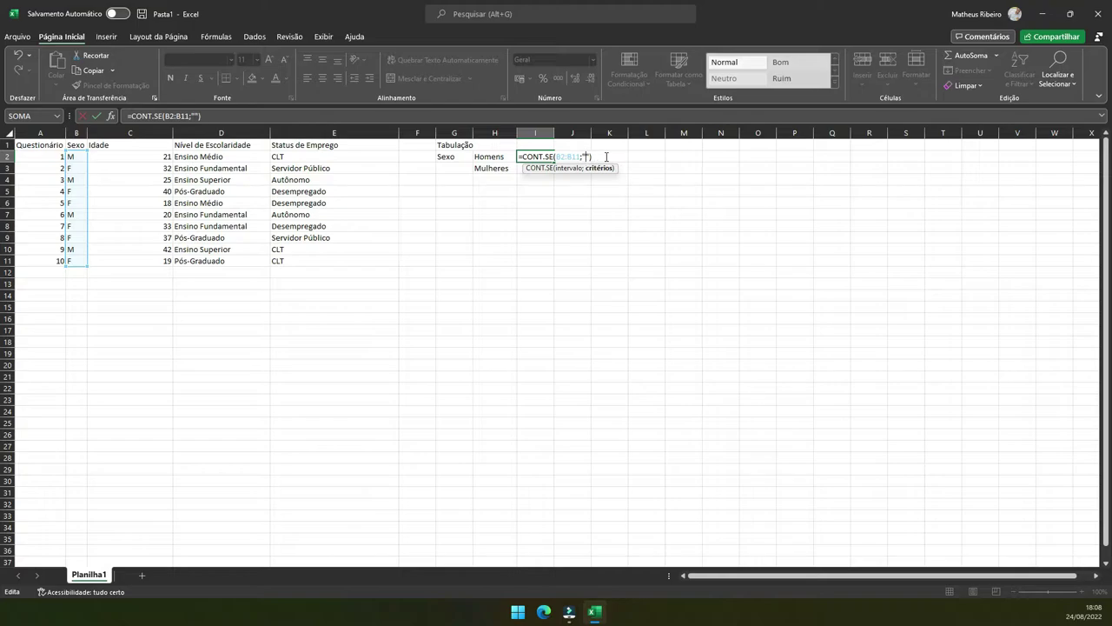
key("Return")
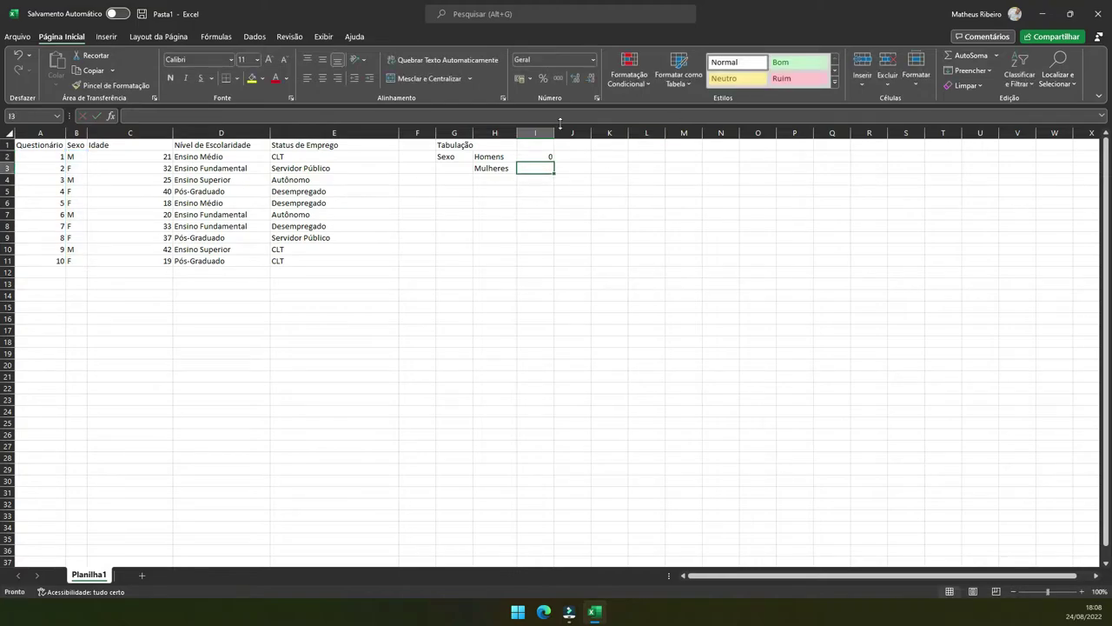
- Check the male code in cell B2 and change the criterion of the Homens formula in I2 to "M"
left_click(73, 156)
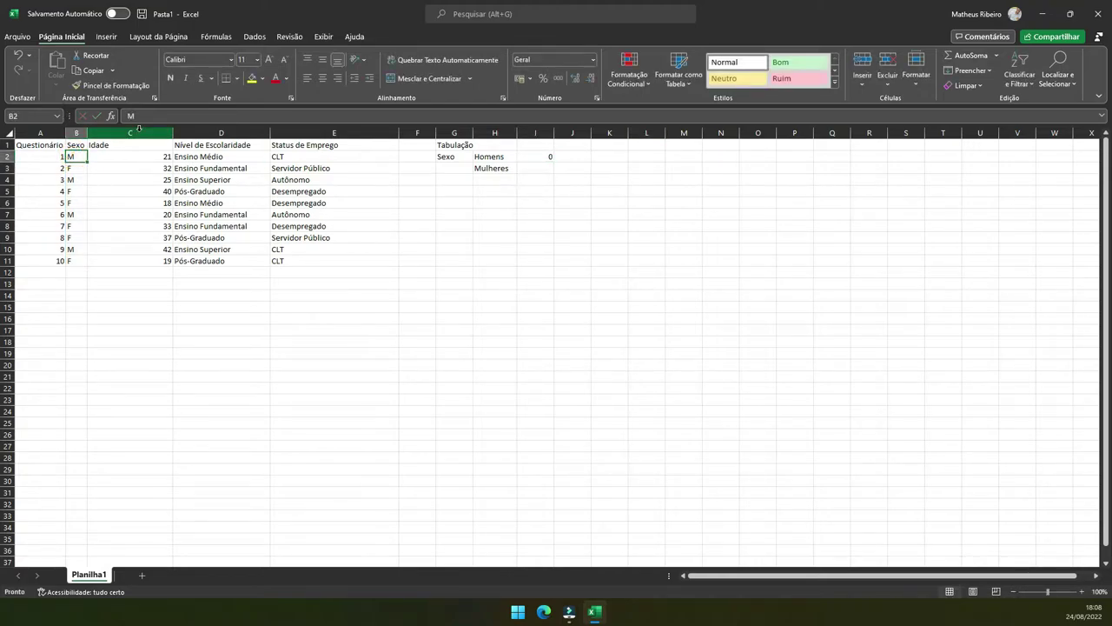
left_click(541, 146)
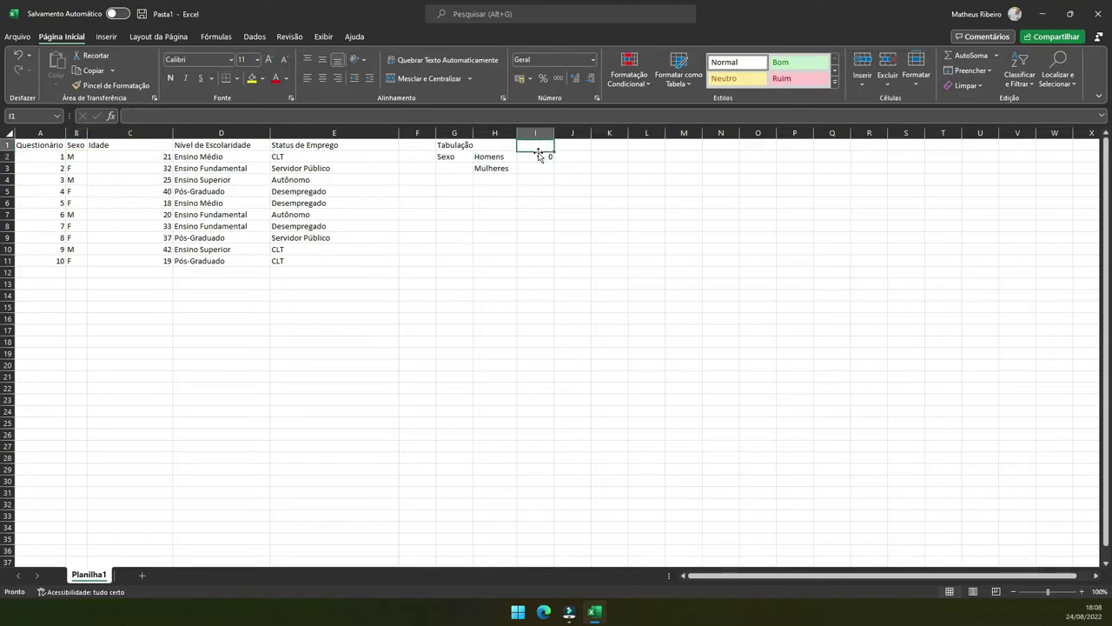
double_click(545, 154)
type("H")
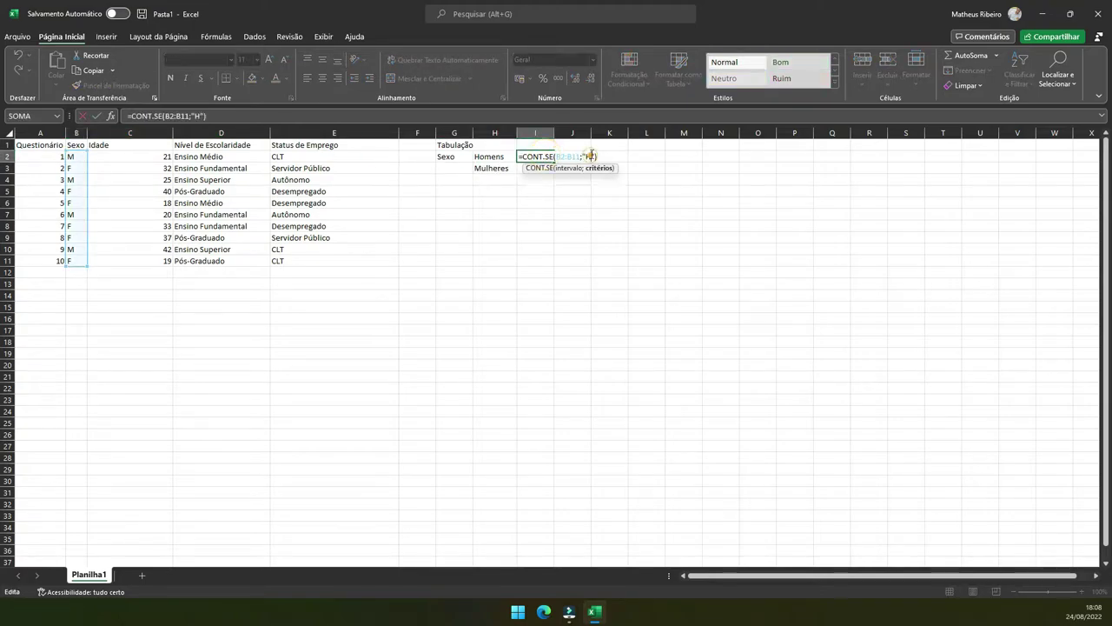
key("Return")
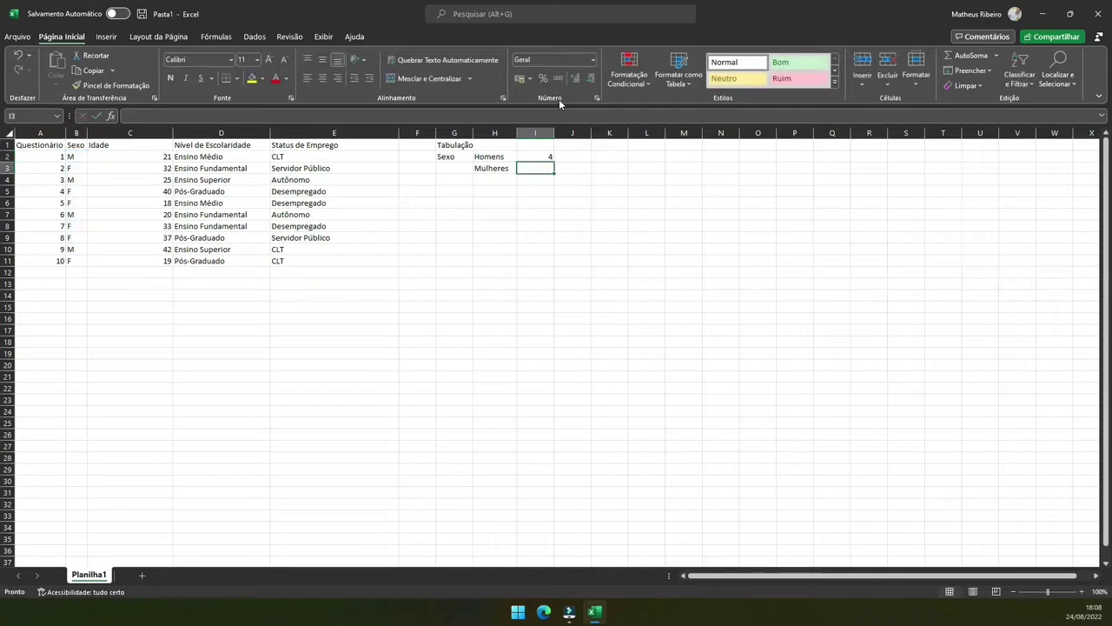
- Fill the Homens count formula from I2 down to I3 beside Mulheres, and cancel the mistaken edit of the copy
left_click(543, 156)
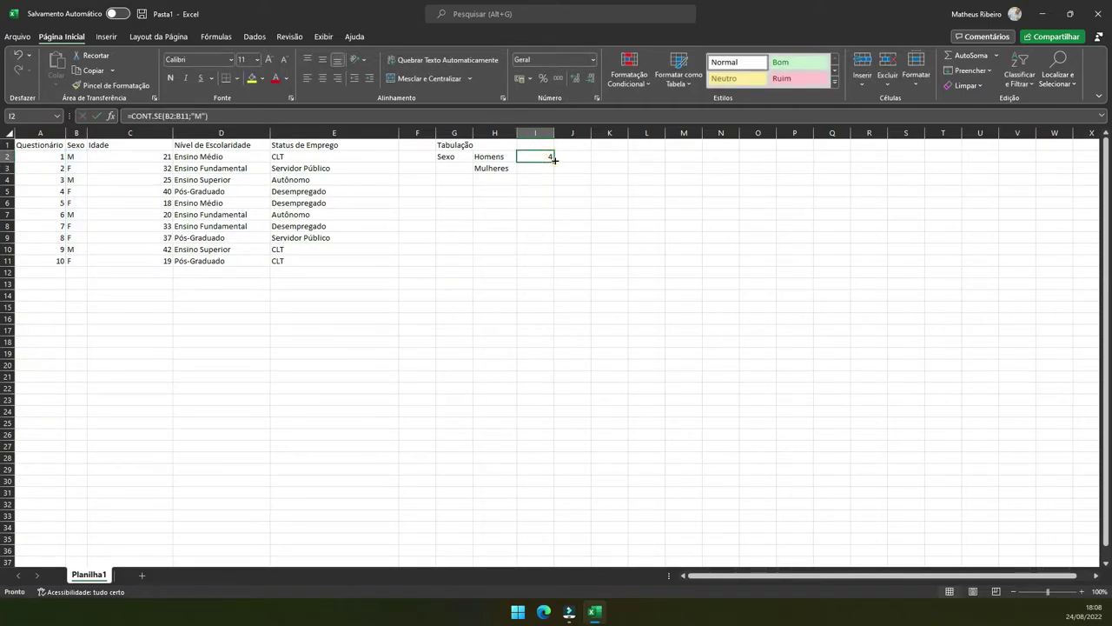
left_click_drag(554, 159, 557, 174)
left_click(545, 168)
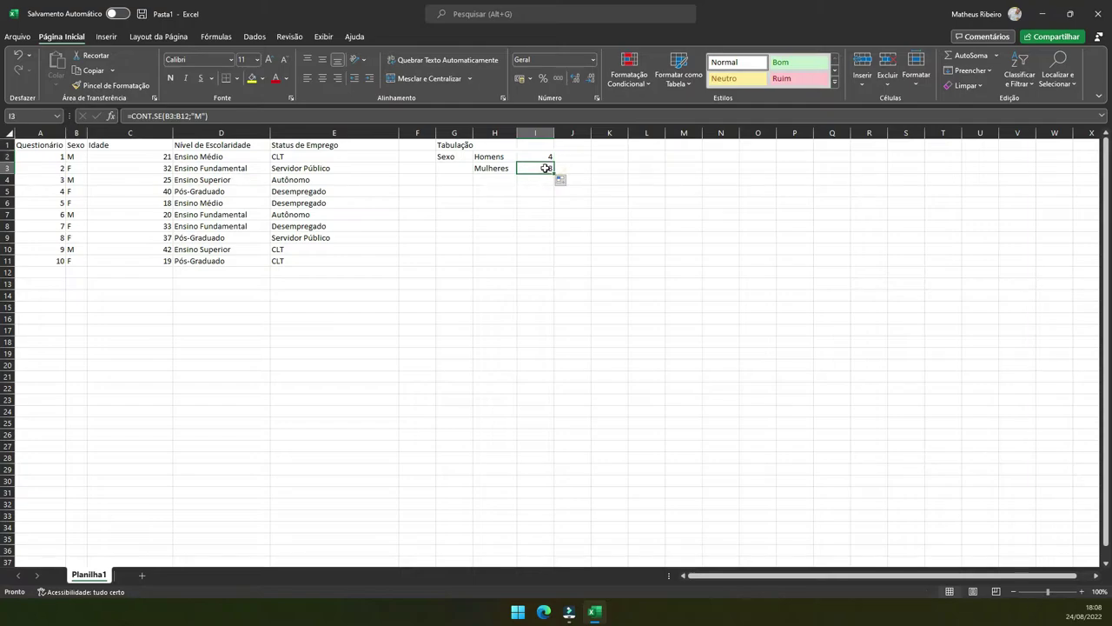
double_click(545, 167)
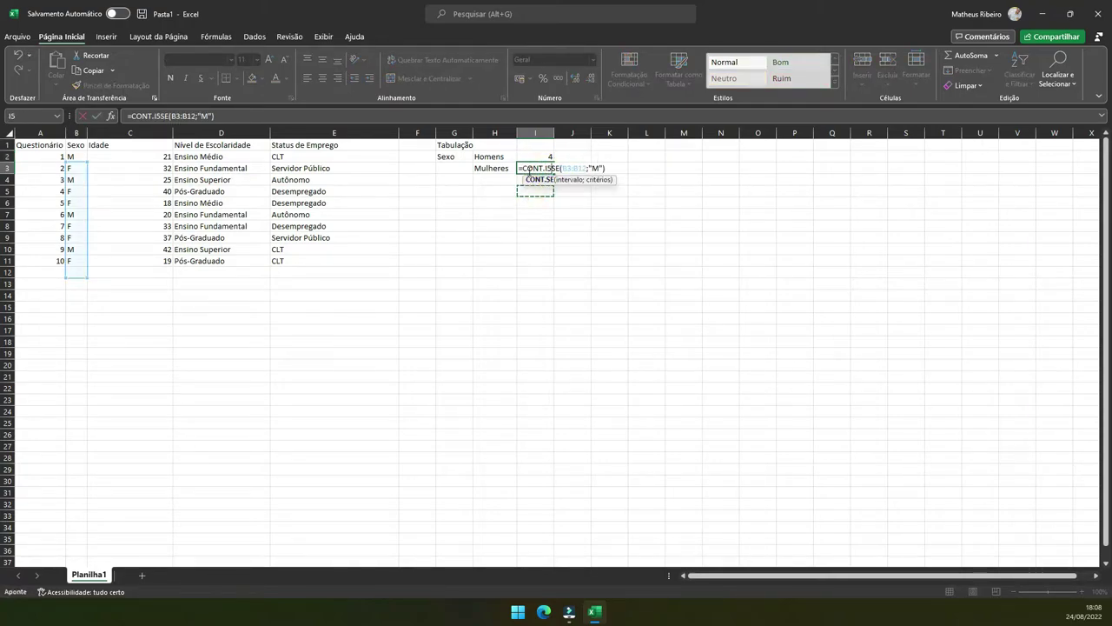
key("Escape")
- Rewrite the arguments of the Mulheres formula in I3 as =CONT.SE(B2:B11;"F") and check both count cells
double_click(528, 168)
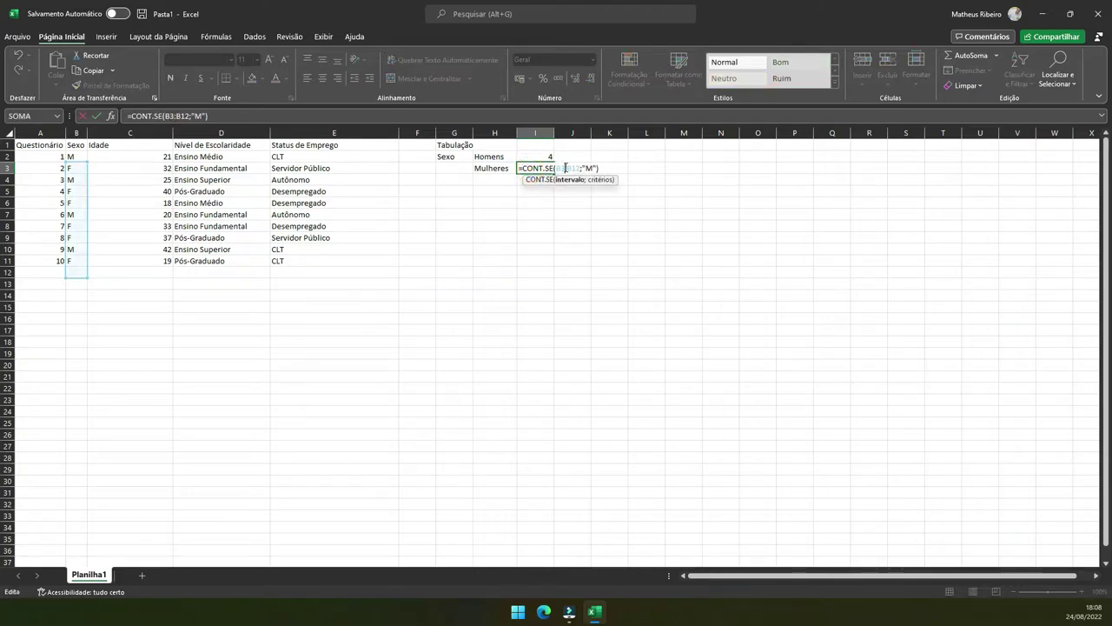
double_click(560, 168)
left_click(614, 168, "shift")
key("Delete")
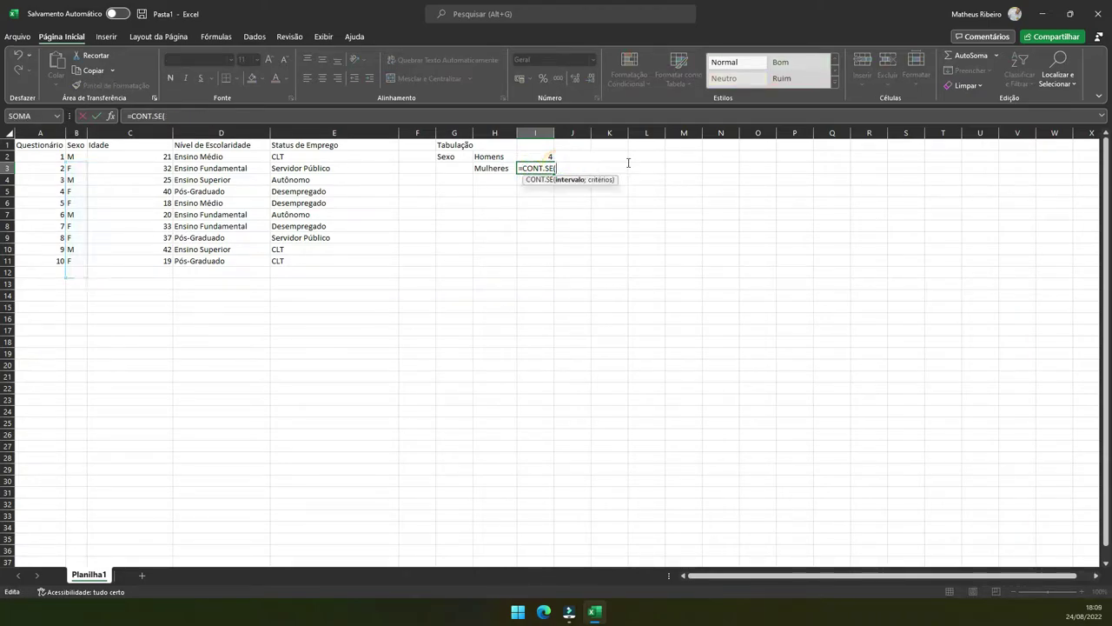
left_click_drag(83, 156, 82, 260)
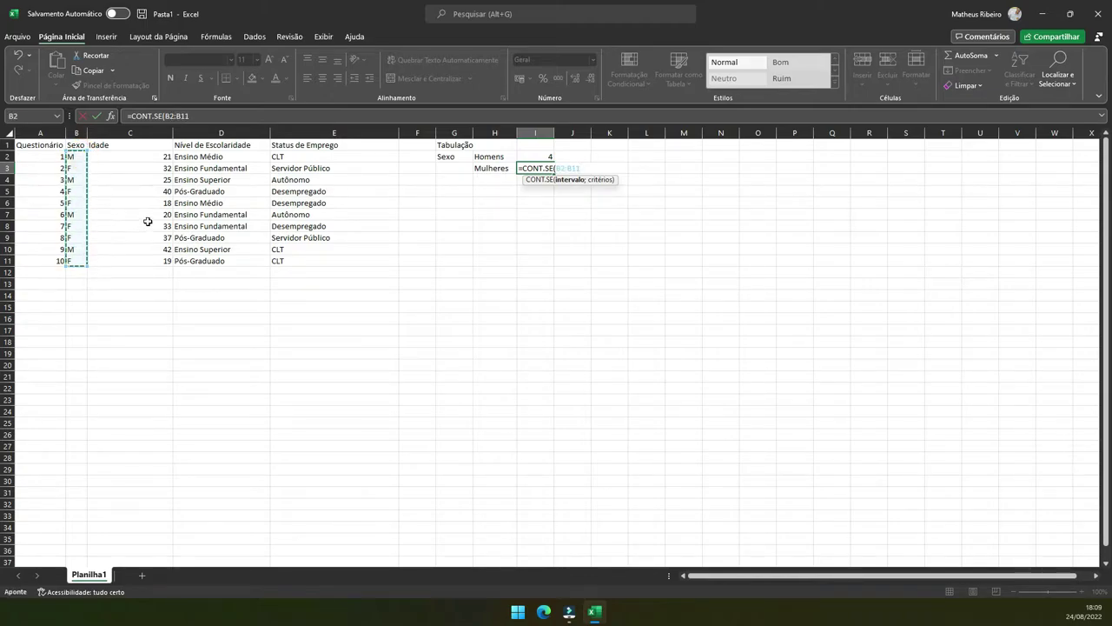
type(";")
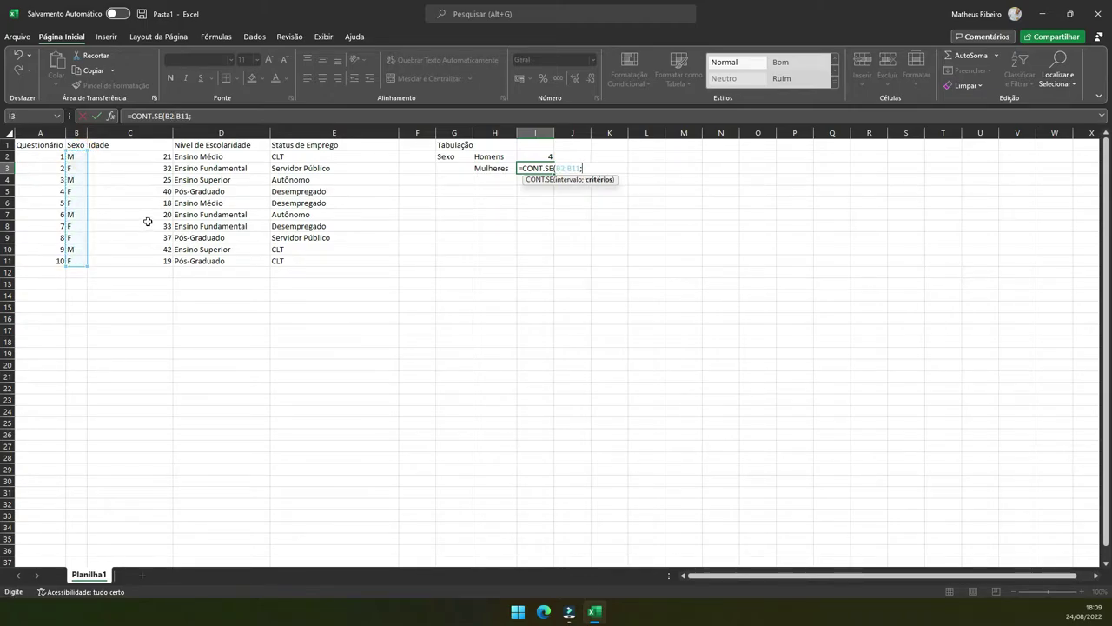
type("F")
key("BackSpace")
key("Return")
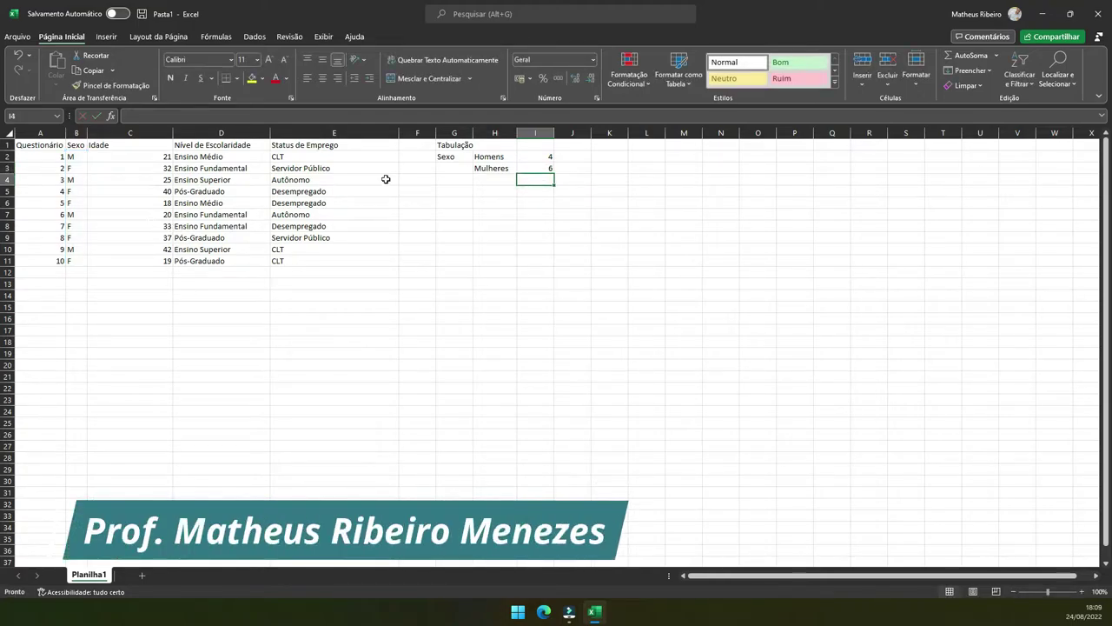
left_click(538, 154)
left_click(536, 167)
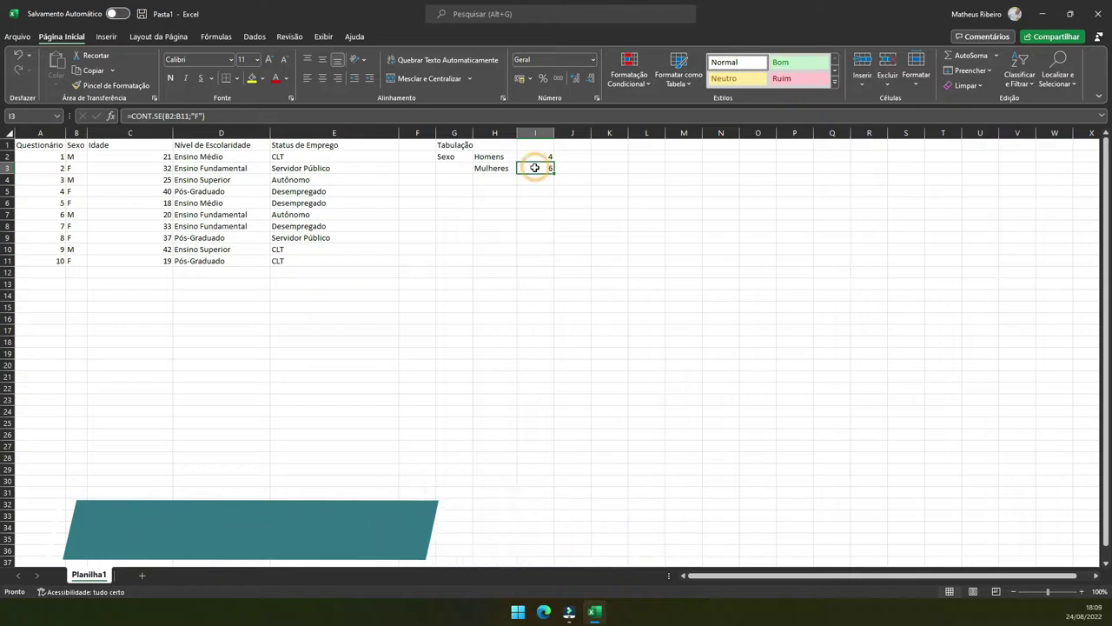
- Label the age tabulation with Idade: in cell G5 and média in H5, after reviewing the ages in C2:C11
left_click_drag(167, 155, 161, 261)
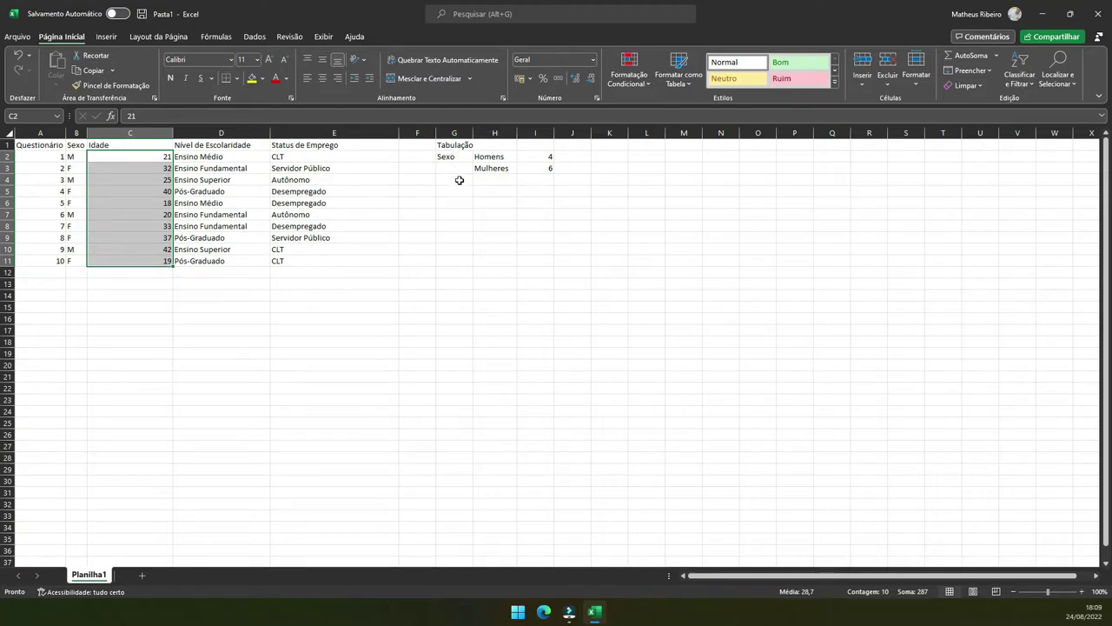
left_click(455, 189)
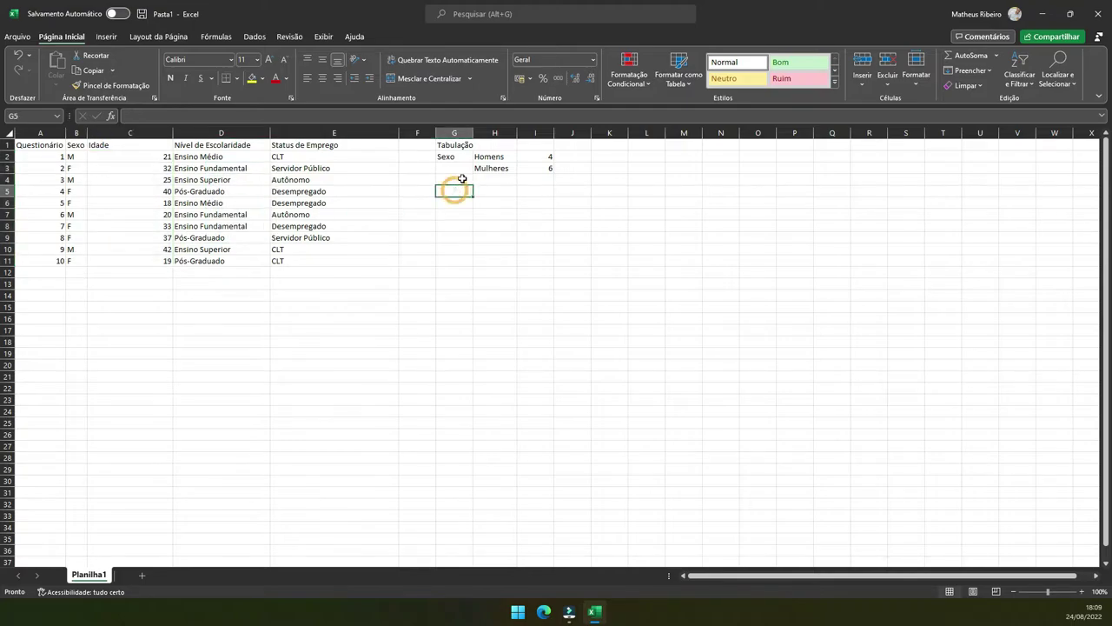
type("iDADE")
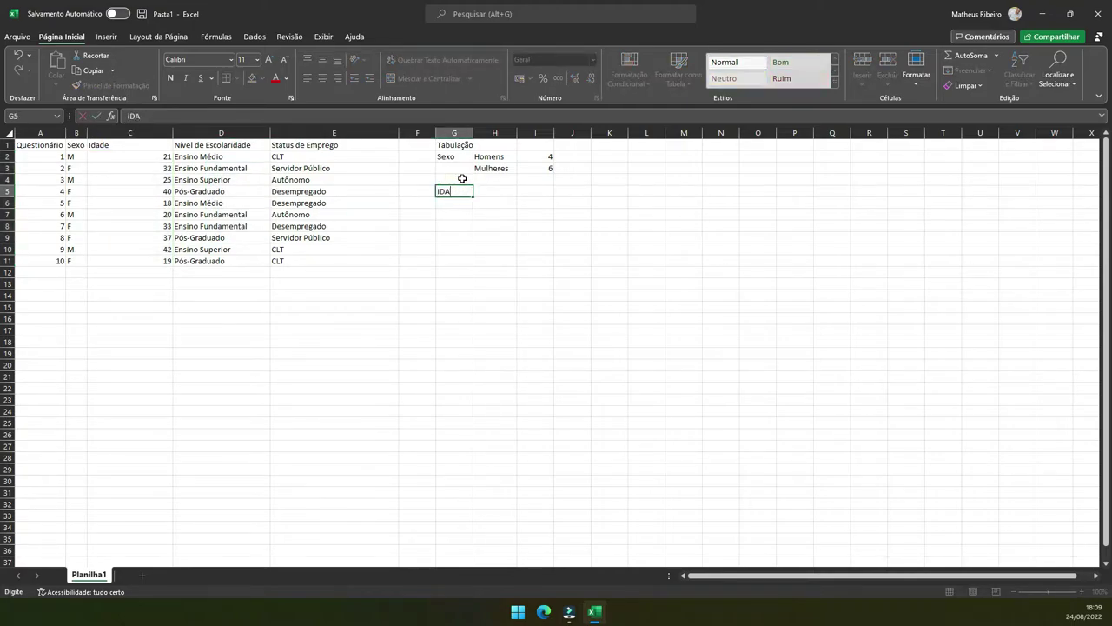
key("BackSpace")
key("BackSpace")
key("BackSpace")
type("Idad")
key("Tab")
type("méd")
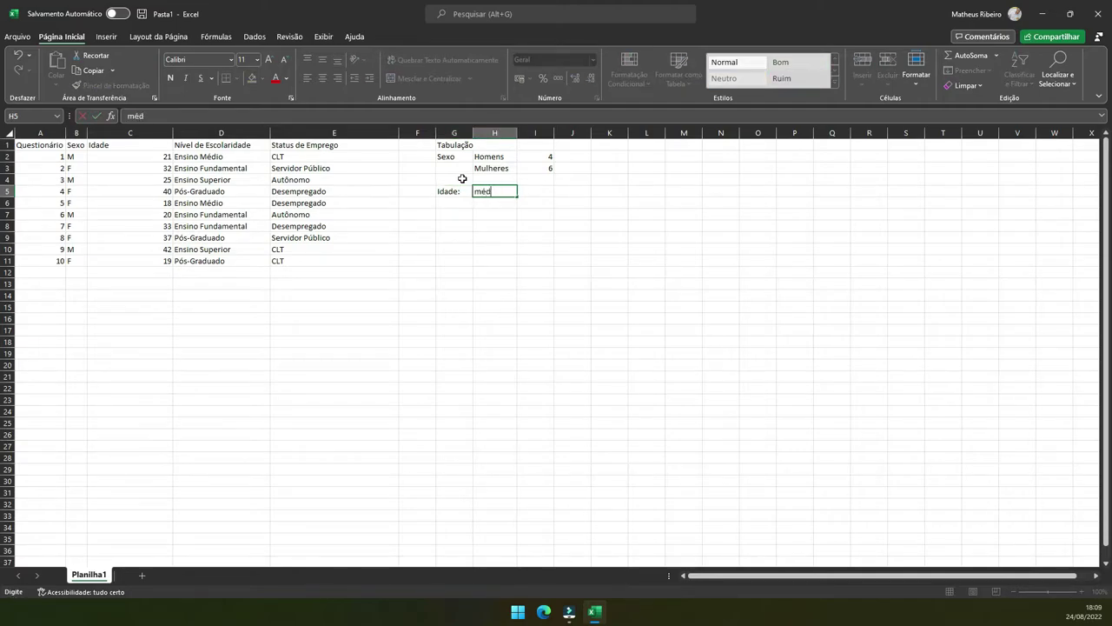
key("Tab")
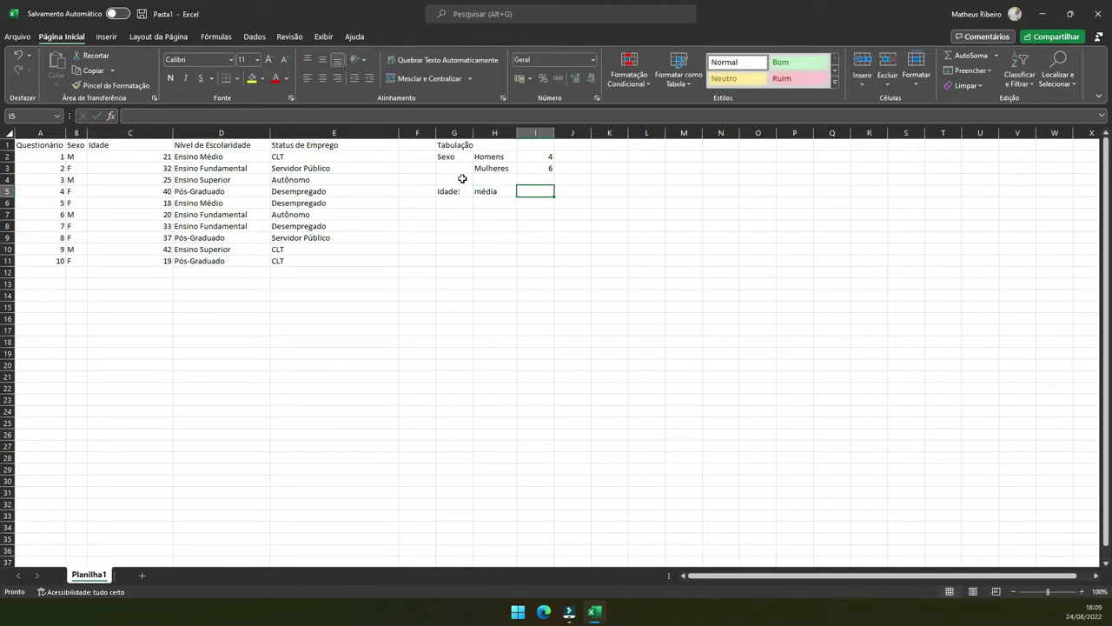
- Calculate the average age in cell I5 with the MÉDIA function over C2:C11, and select the result cell
type("=m")
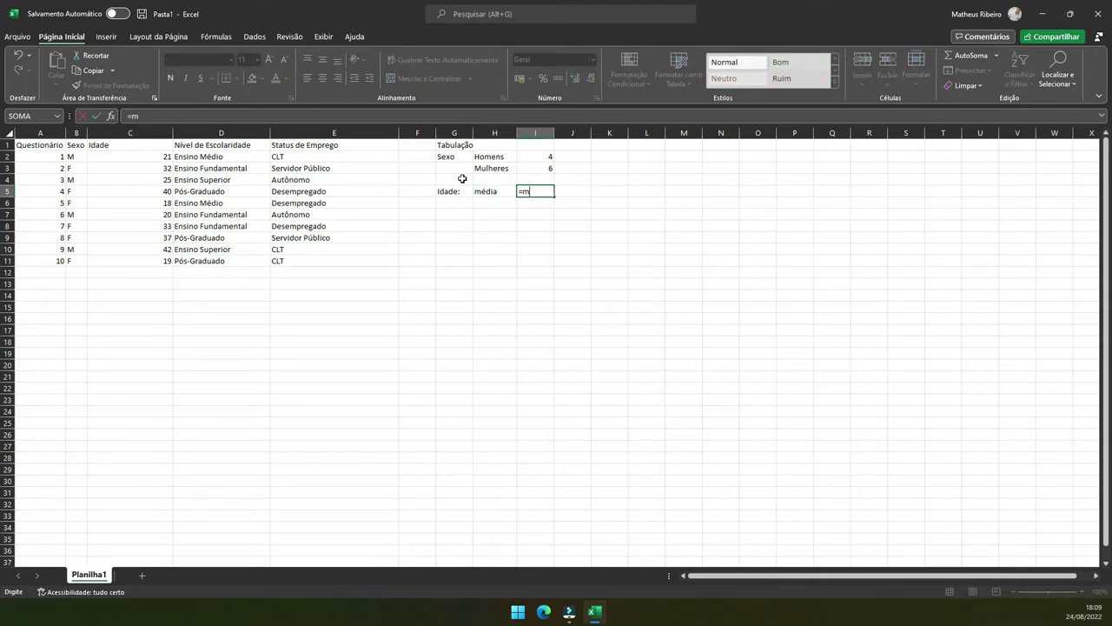
type("édia(")
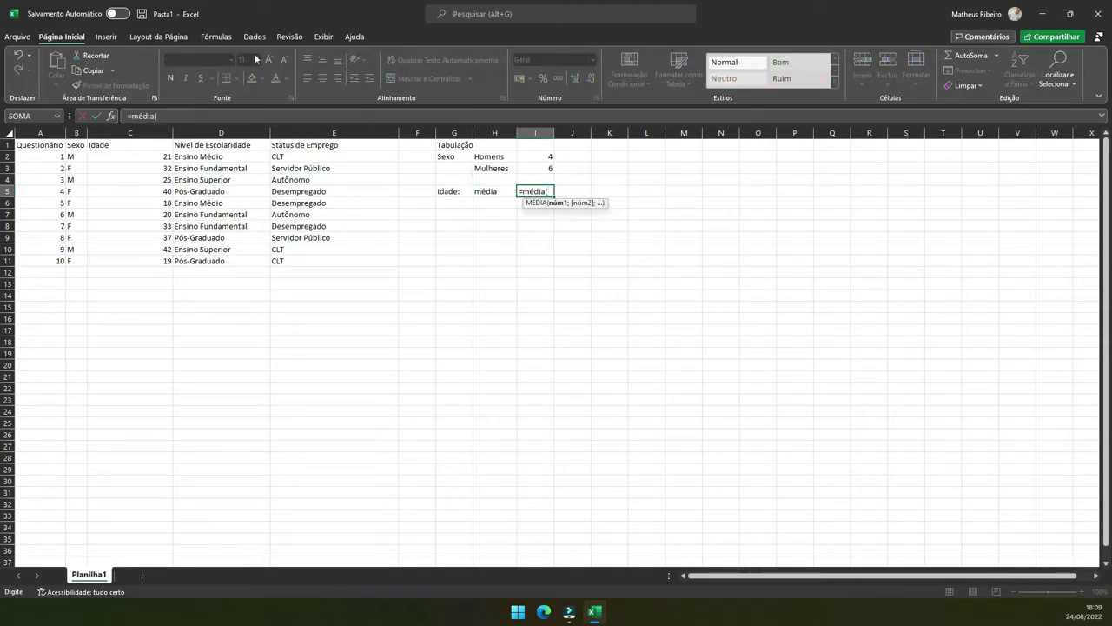
left_click_drag(103, 155, 121, 258)
type(")")
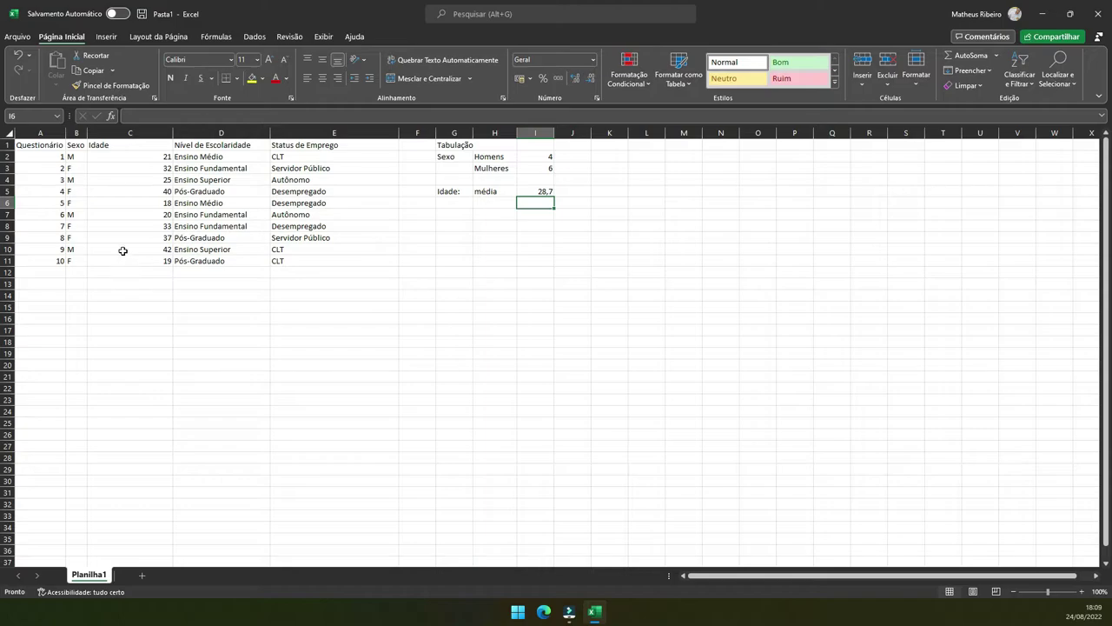
left_click(535, 191)
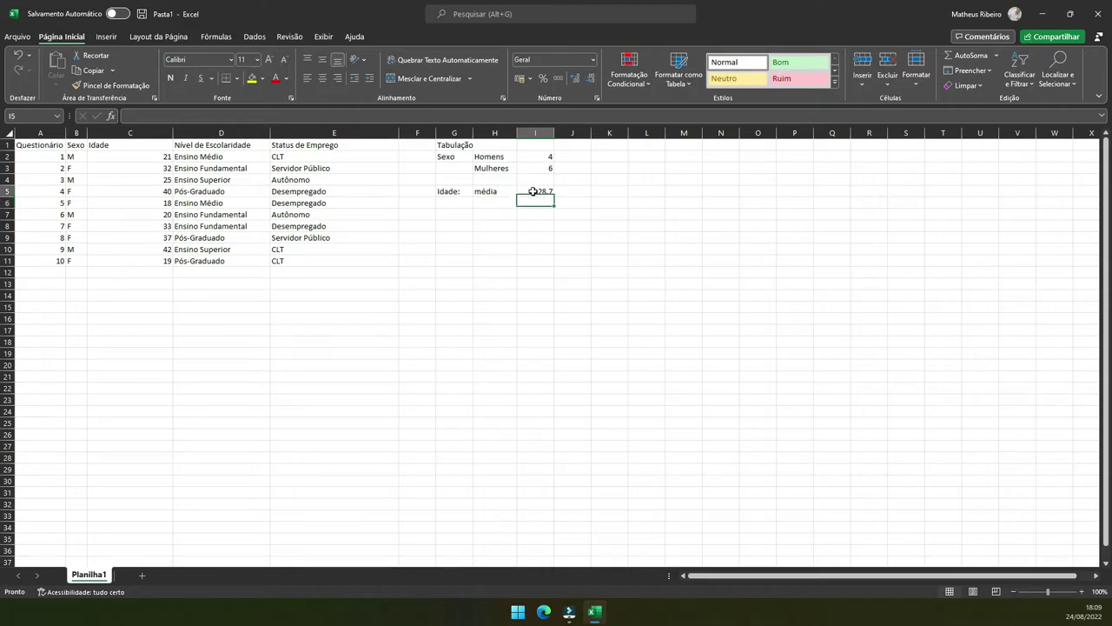
- Show the average age in I5 without decimals and add an Escolaridade: label in G7, fitting the column to it
left_click(589, 78)
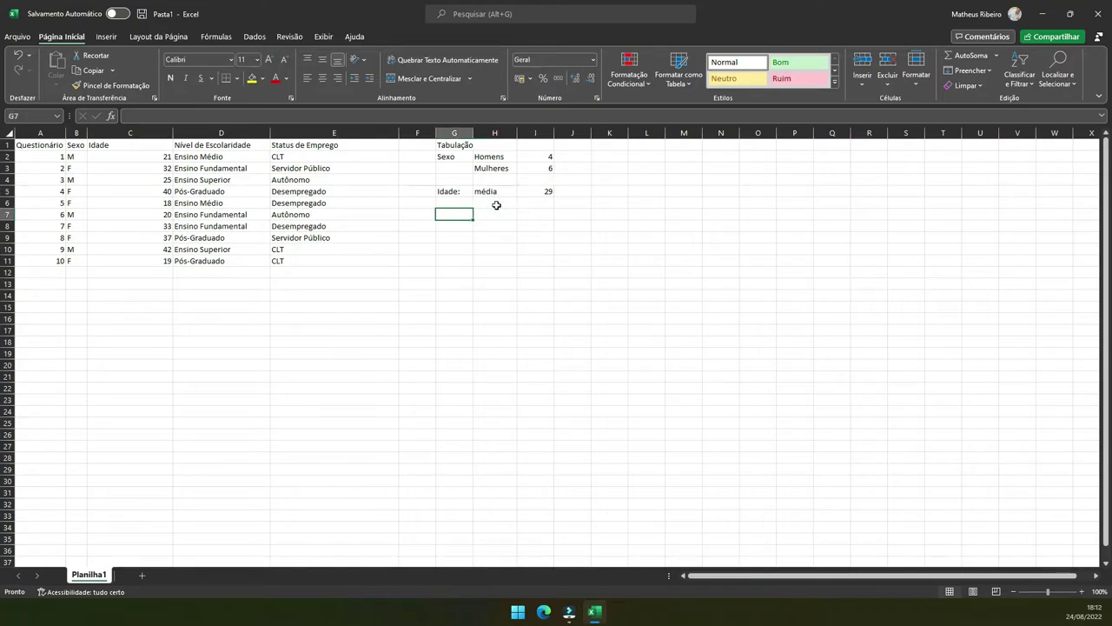
type("Esco")
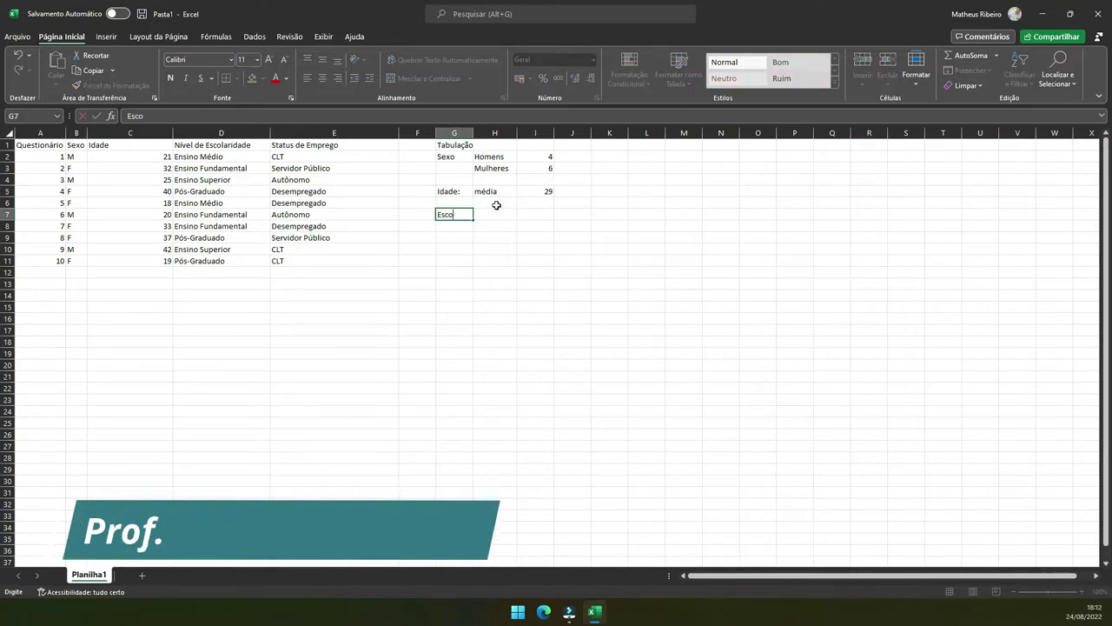
type("laridade")
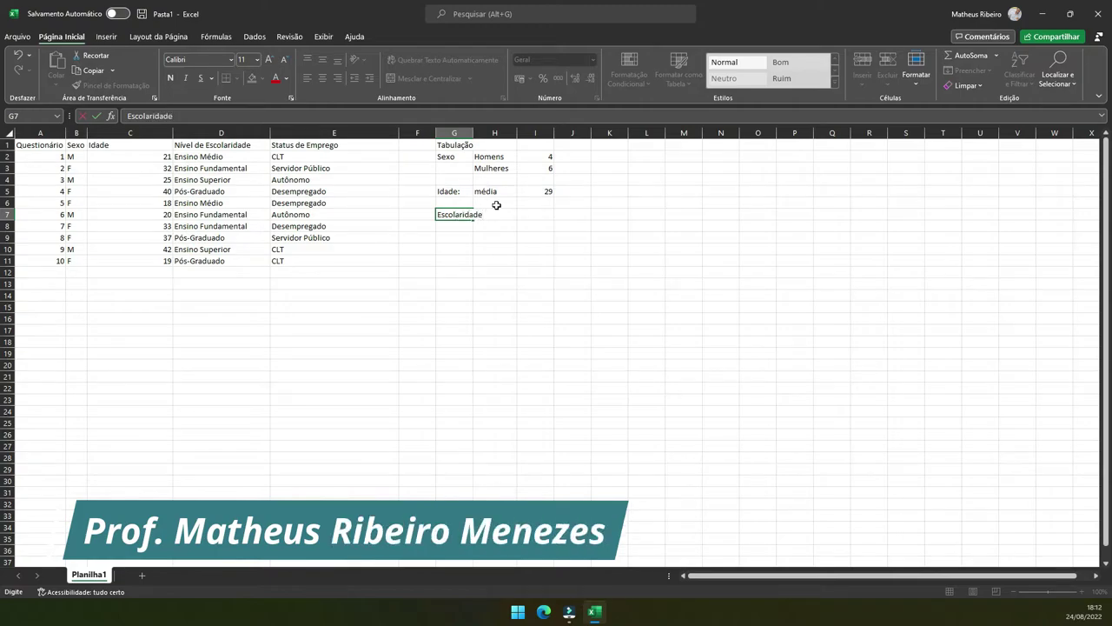
type(":")
left_click(495, 248)
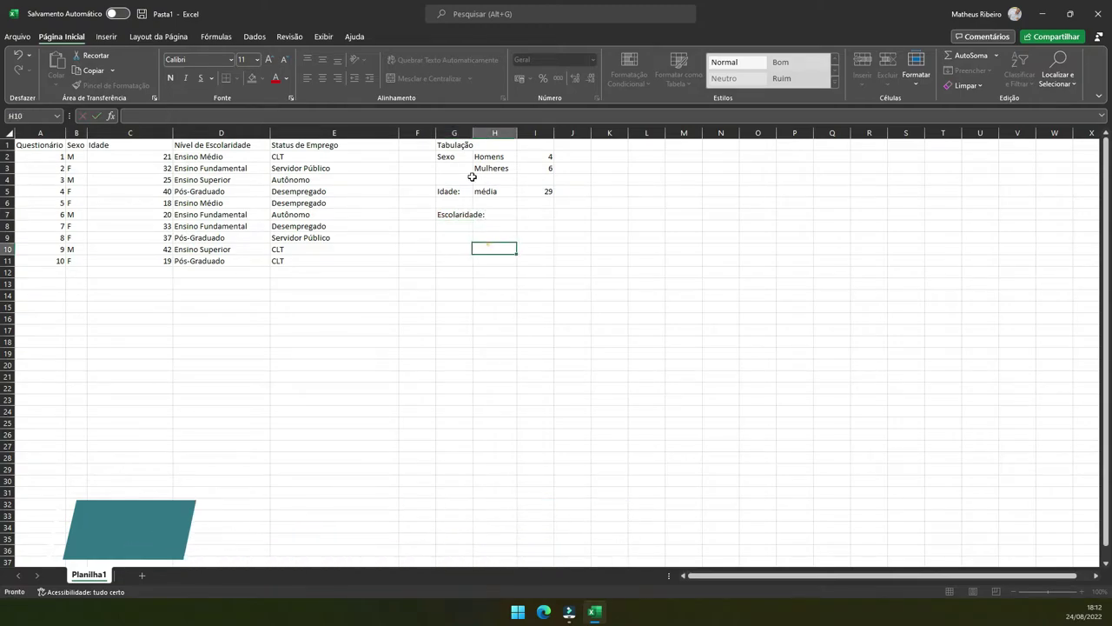
double_click(472, 129)
- Copy the four education levels from D2:D5 into H7:H10 and widen column H to fit them
left_click_drag(227, 156, 234, 190)
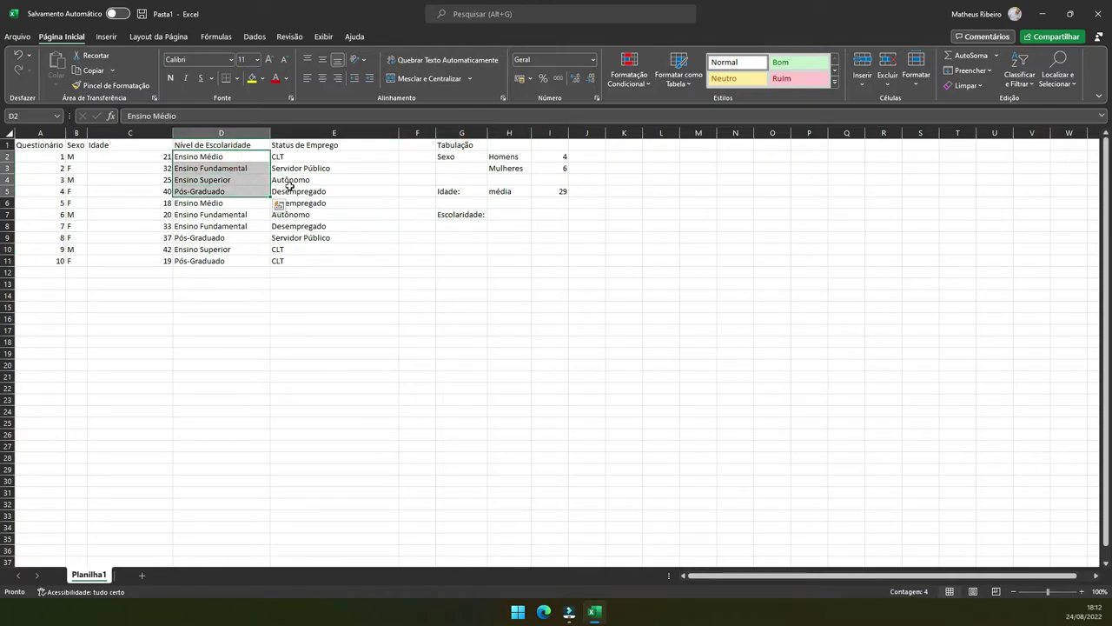
key("ctrl+c")
left_click(524, 213)
key("ctrl+v")
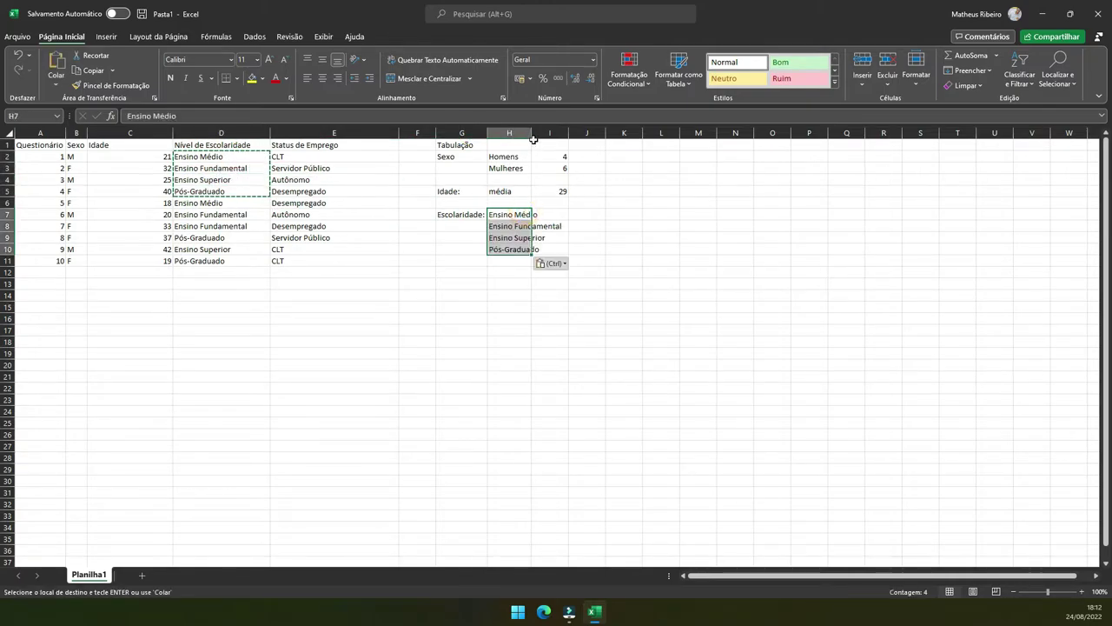
left_click_drag(533, 140, 571, 139)
- Start a CONT.SE formula in I7 over the range D2:D11, after reviewing the Homens formula in I2
left_click(588, 215)
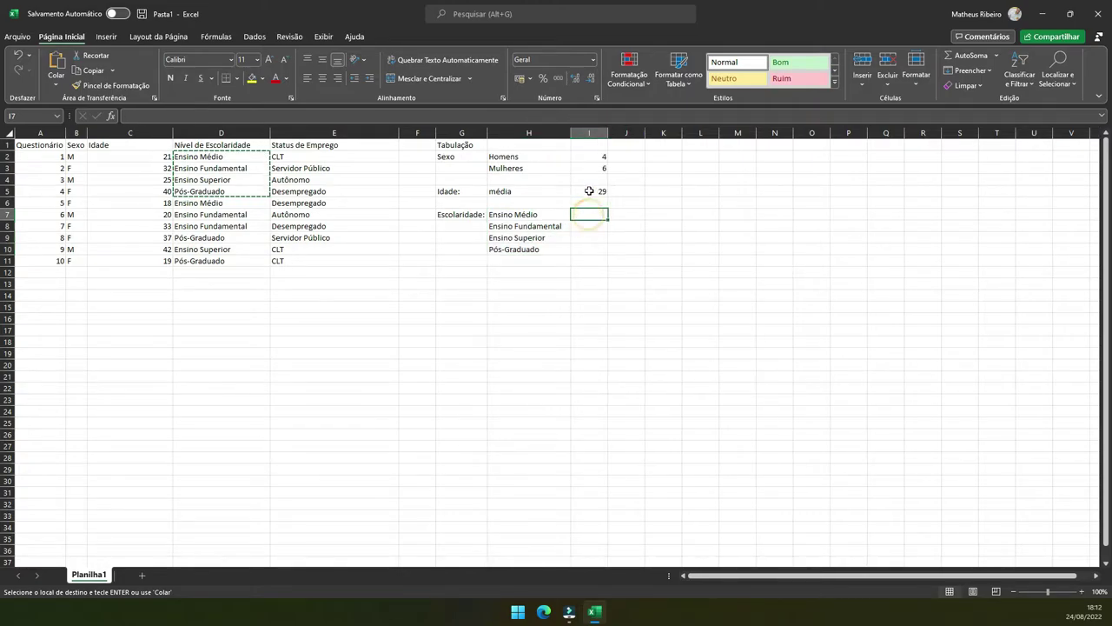
left_click(591, 156)
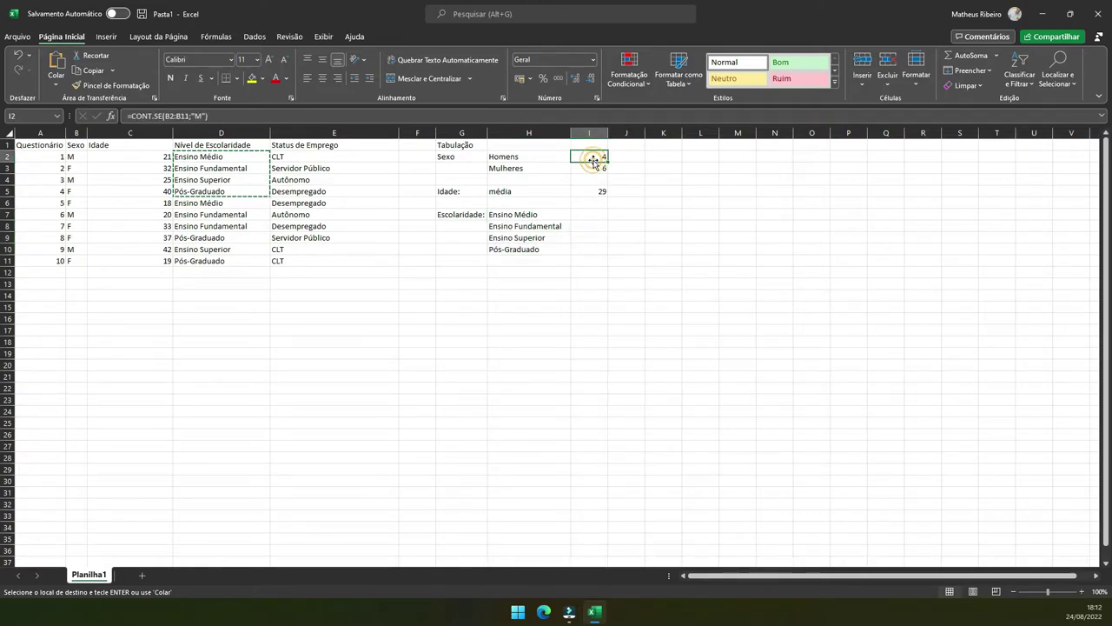
left_click(587, 215)
type("=co")
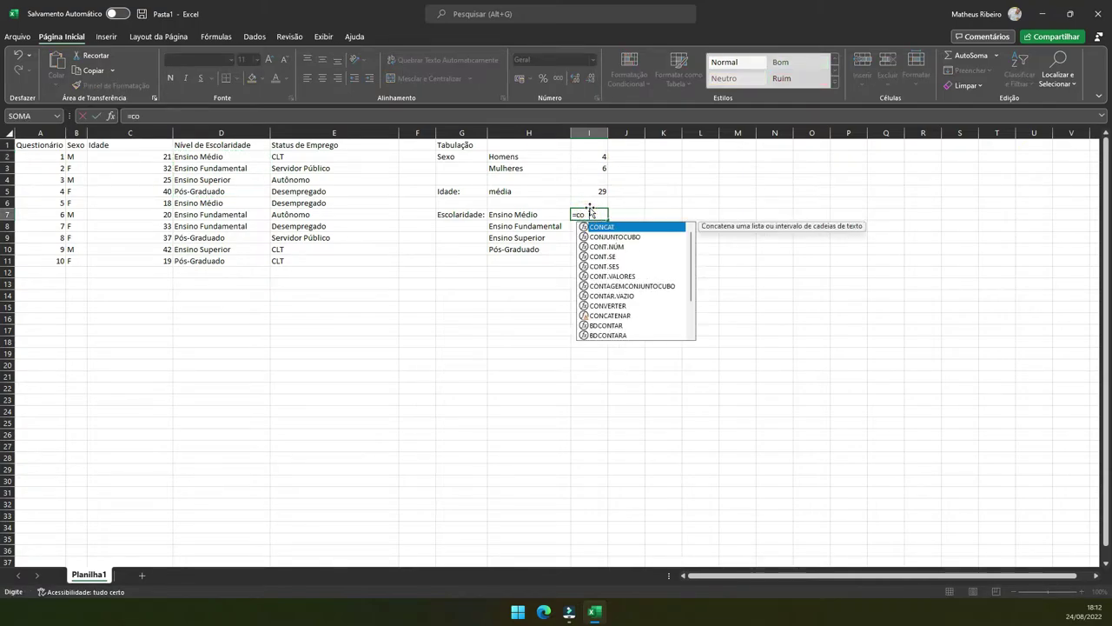
type("nt")
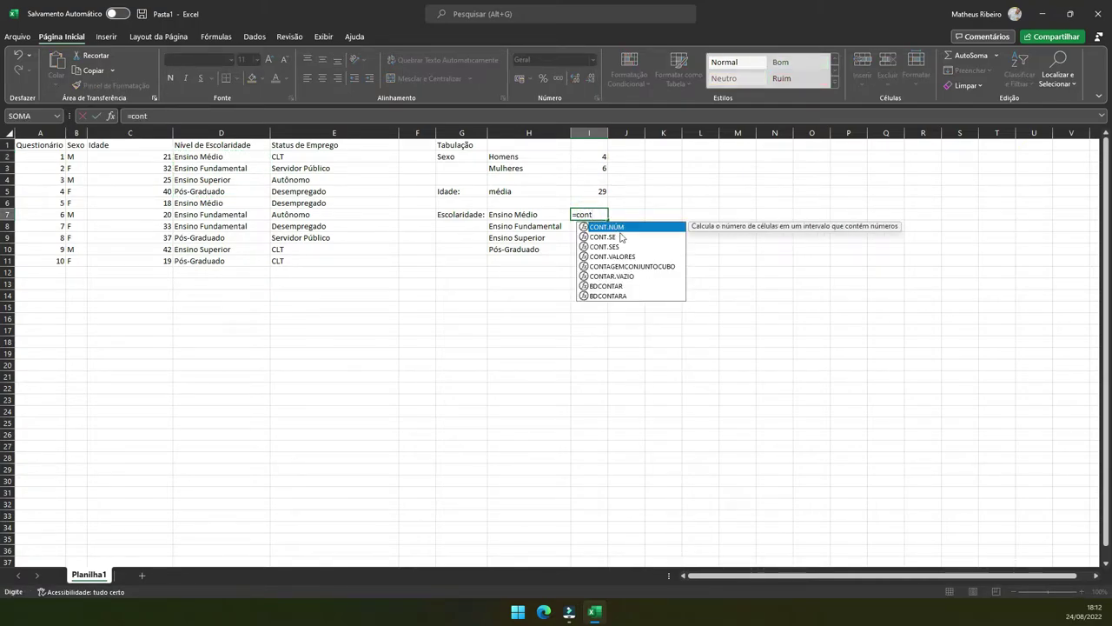
left_click(622, 237)
double_click(621, 237)
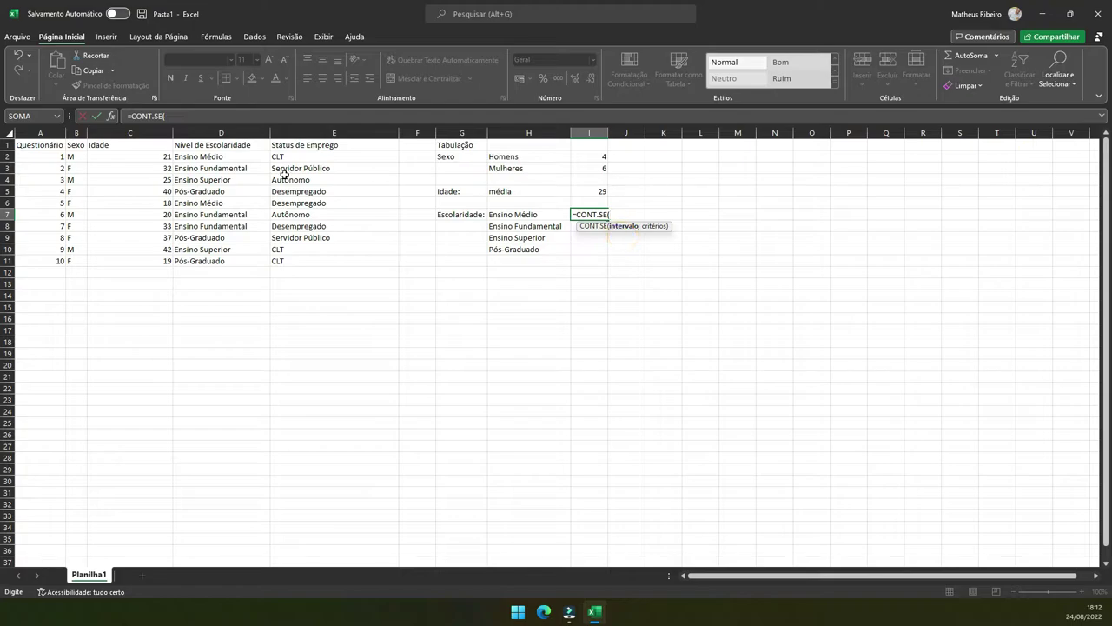
left_click_drag(252, 157, 235, 258)
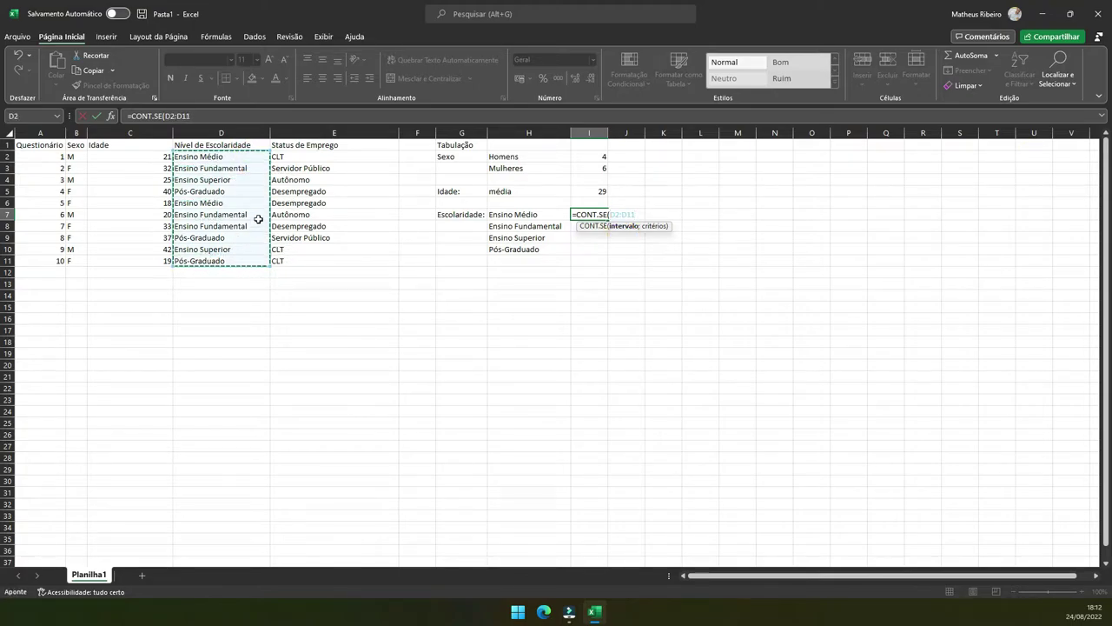
- Complete the I7 formula with the criterion "Ensino Médio", adding the missing closing quotation mark
type(";")
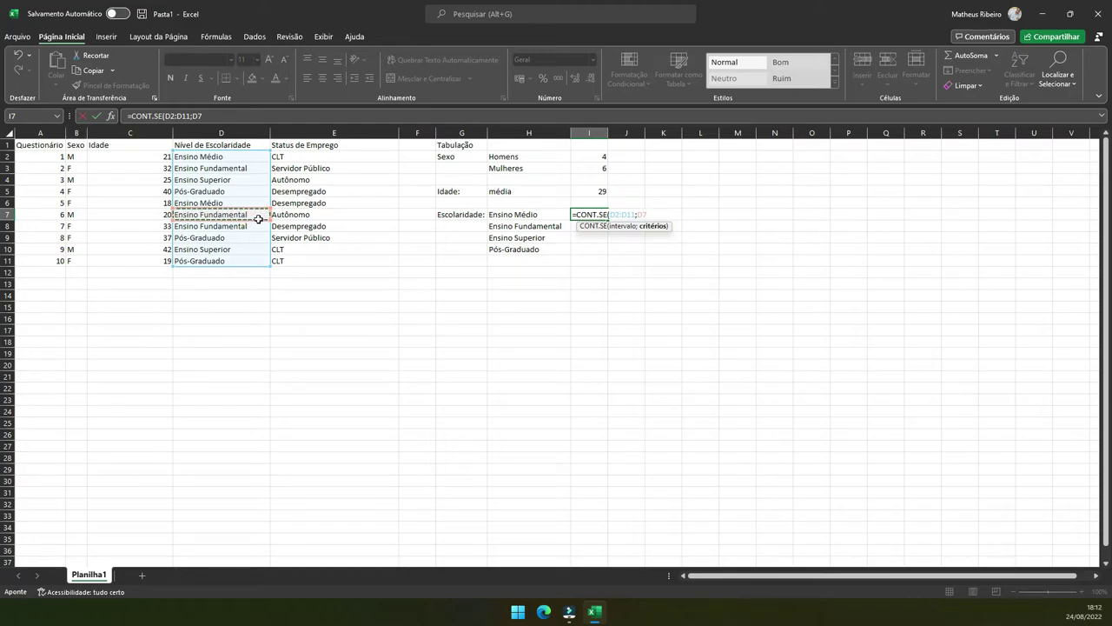
key("BackSpace")
key("BackSpace")
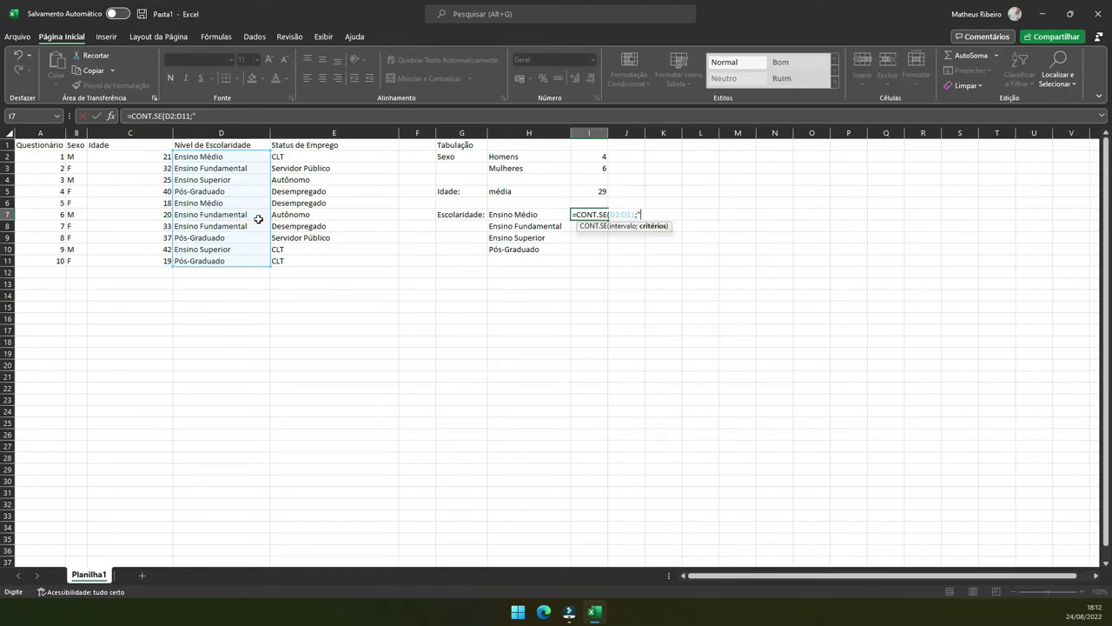
type("\"Ensino Médio)")
key("Return")
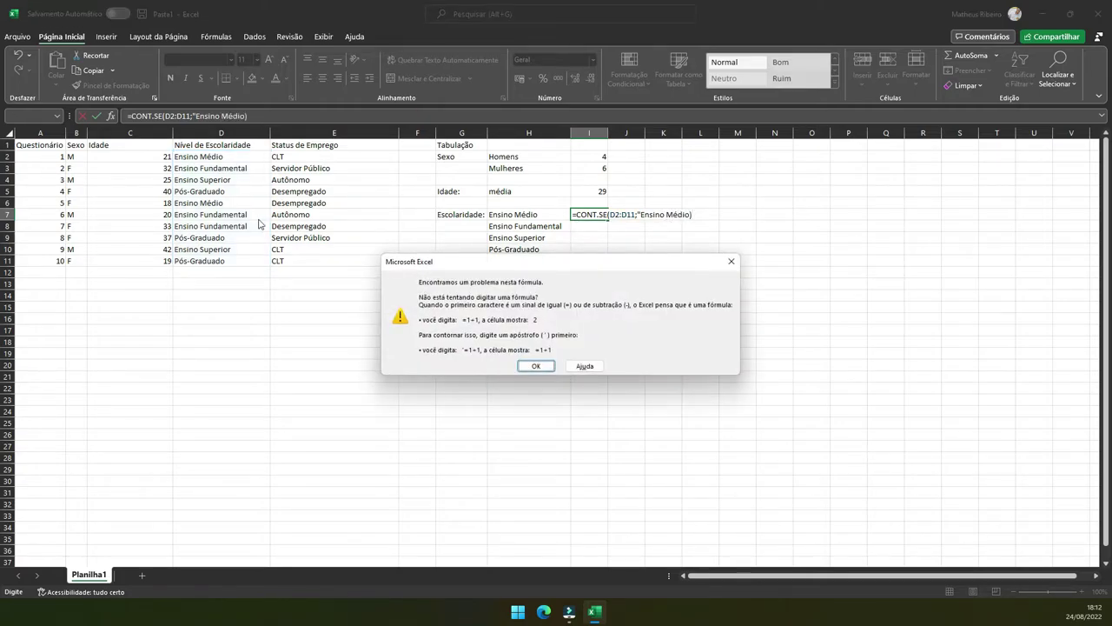
key("Return")
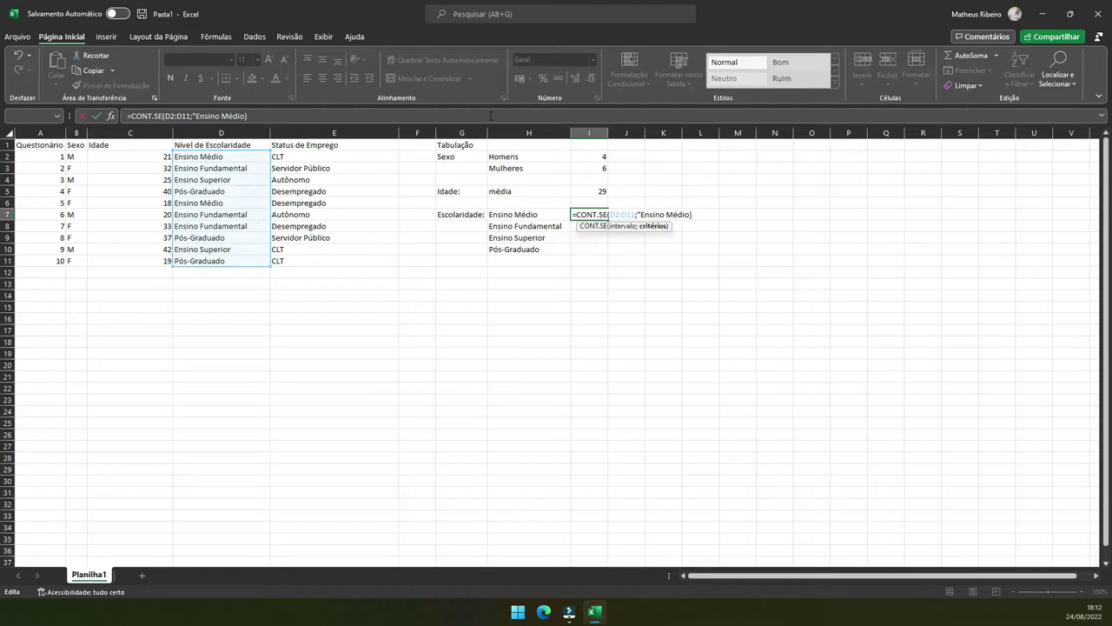
left_click(689, 213)
key("Return")
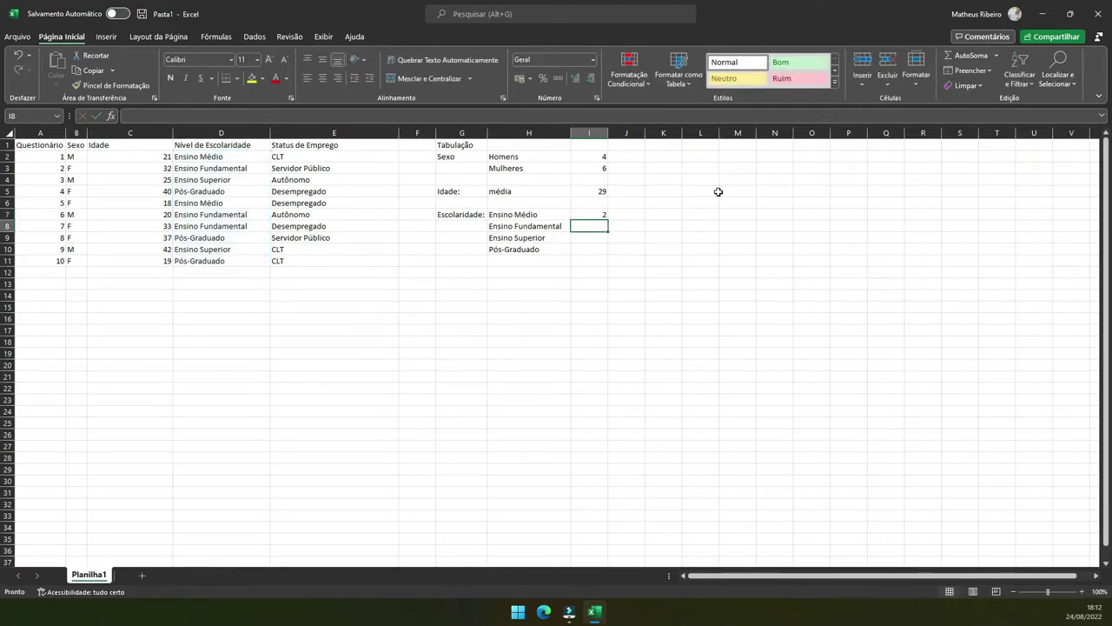
- Fill the Ensino Médio count formula from I7 down to I10 and inspect the range copied into I8
left_click(589, 216)
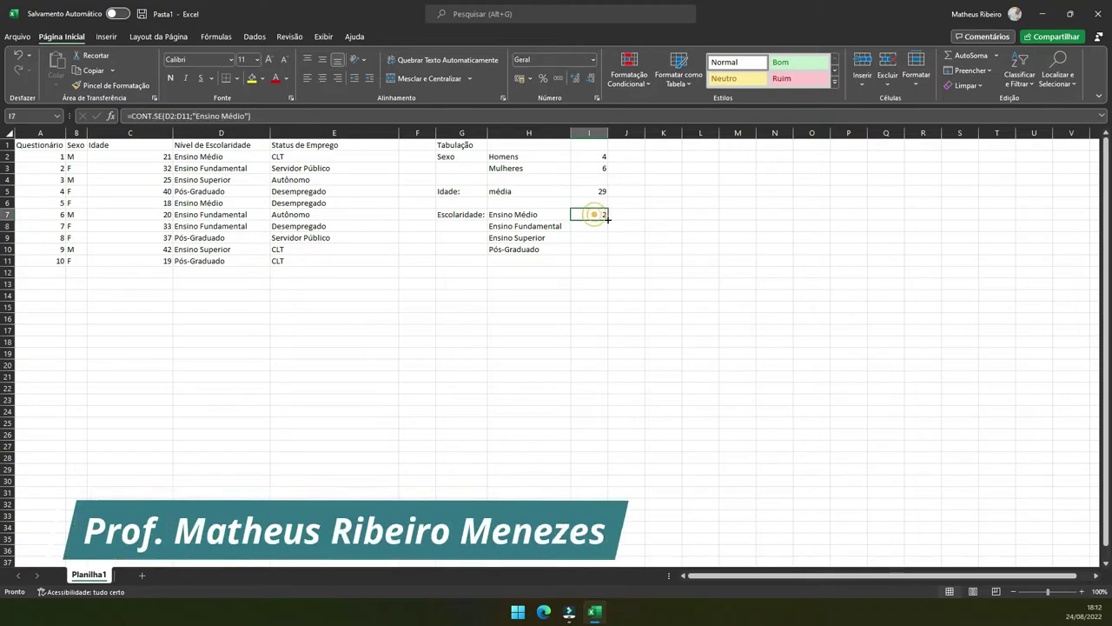
left_click_drag(606, 219, 606, 252)
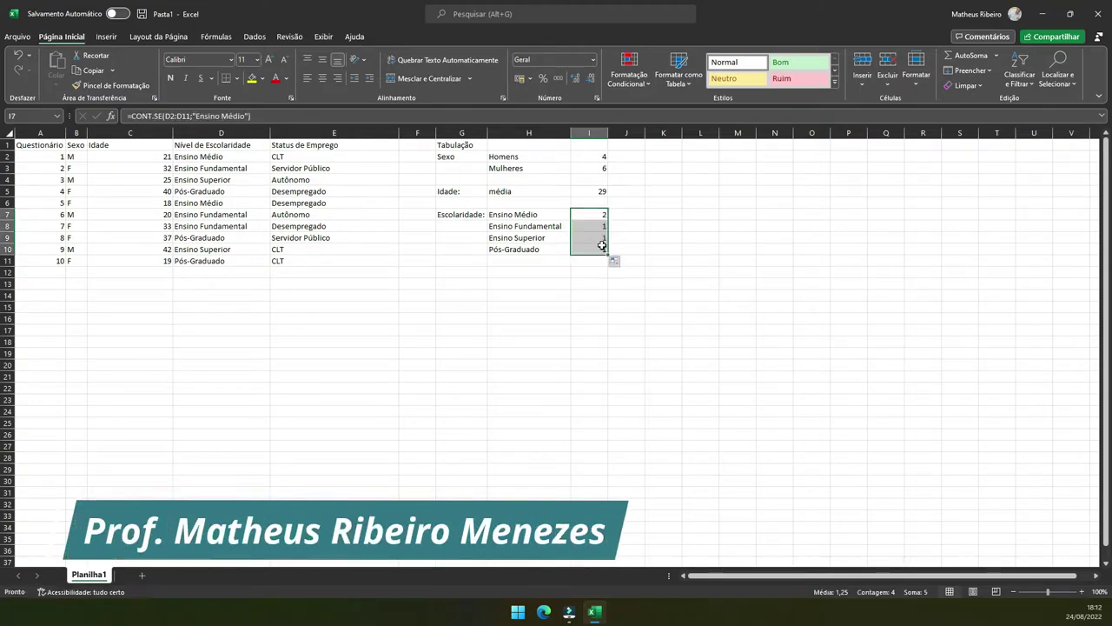
left_click(596, 226)
double_click(596, 225)
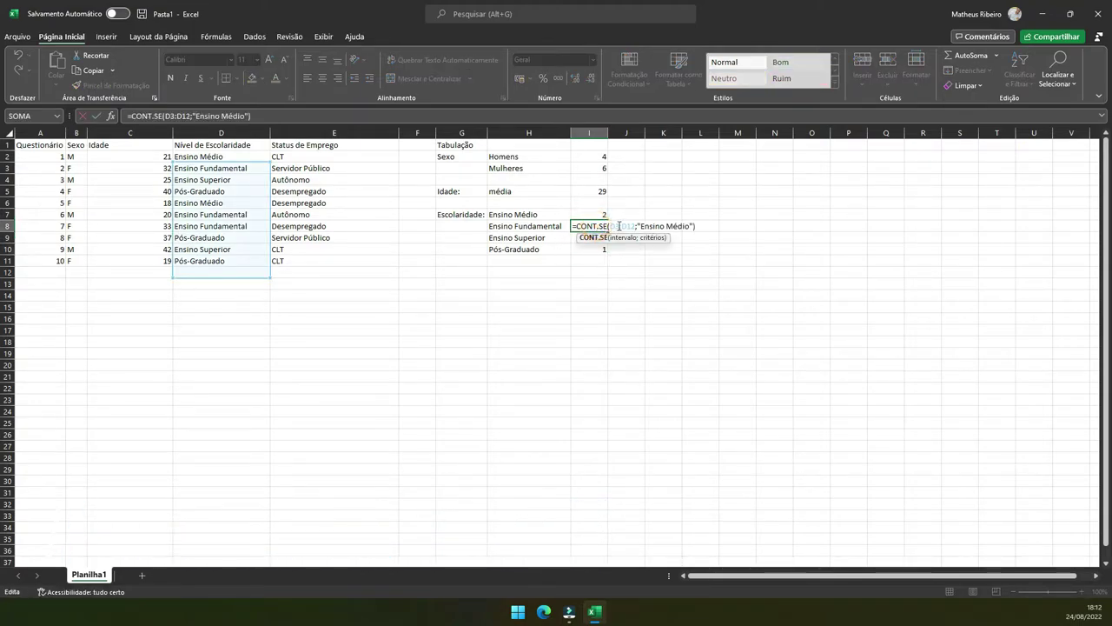
left_click(614, 226)
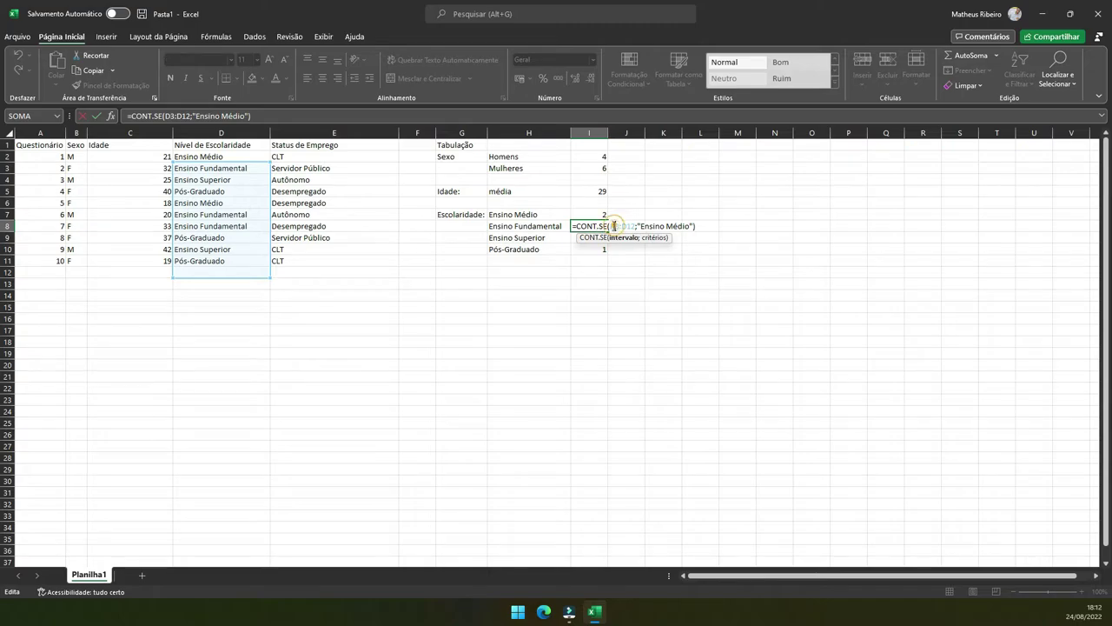
left_click(701, 225)
key("Escape")
- Make the range in the I7 formula absolute as $D$2:$D$11
left_click(600, 213)
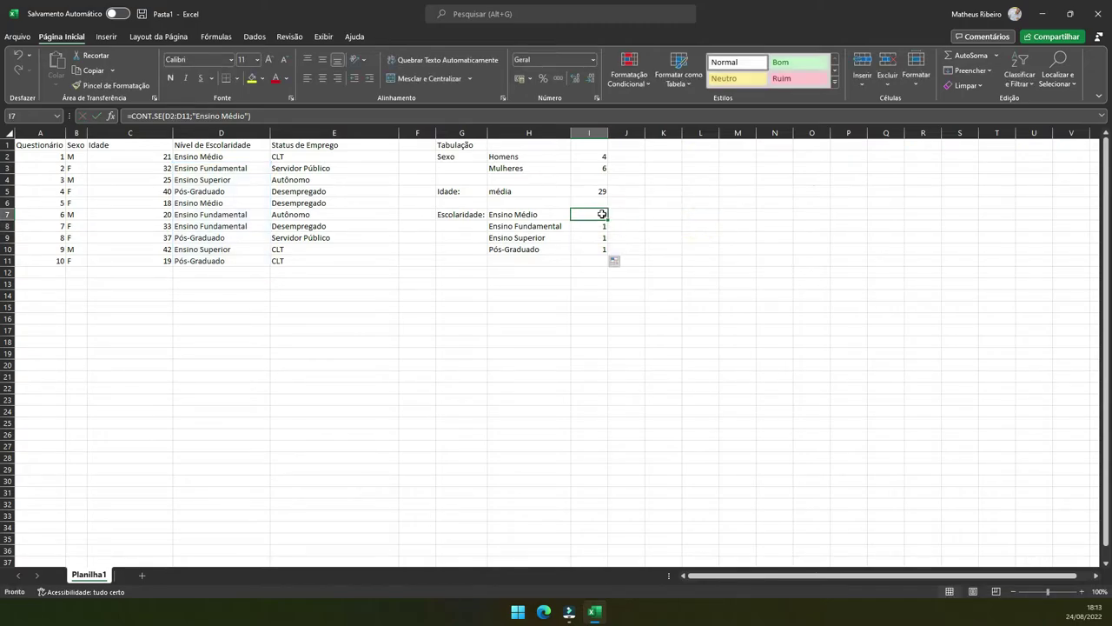
double_click(600, 213)
left_click_drag(612, 214, 632, 210)
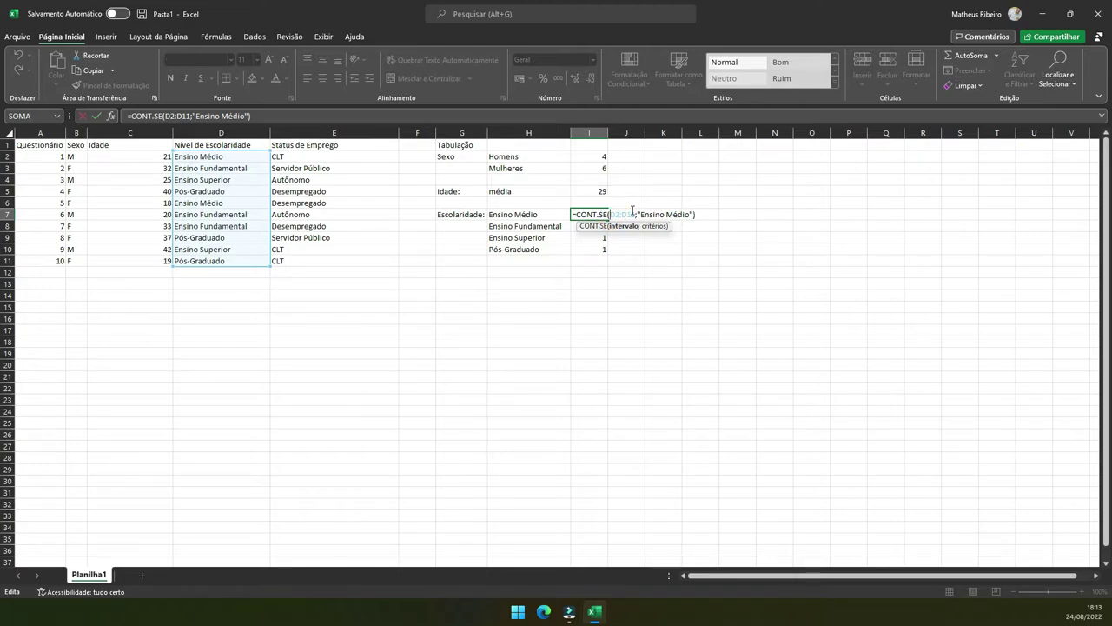
type("$D")
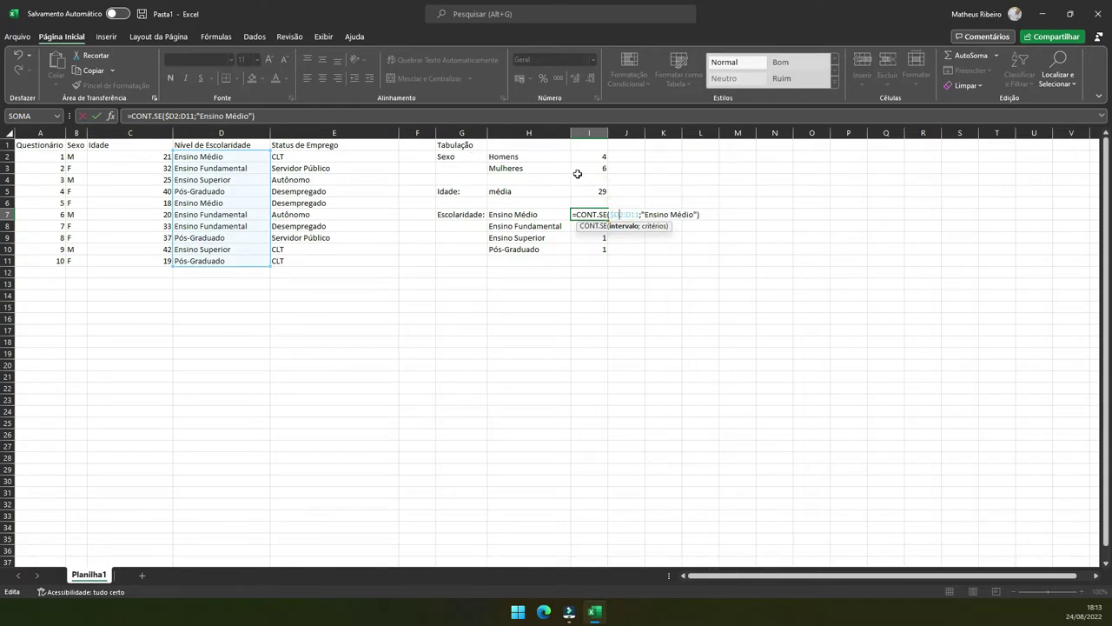
type("$2:")
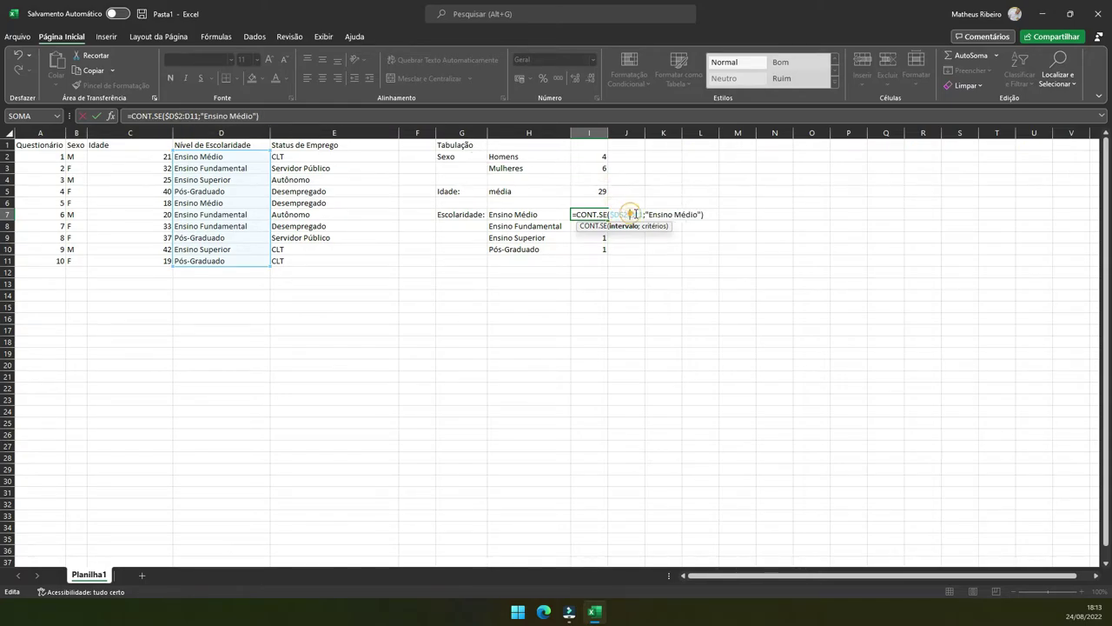
type("$")
left_click(640, 214)
type("$D$")
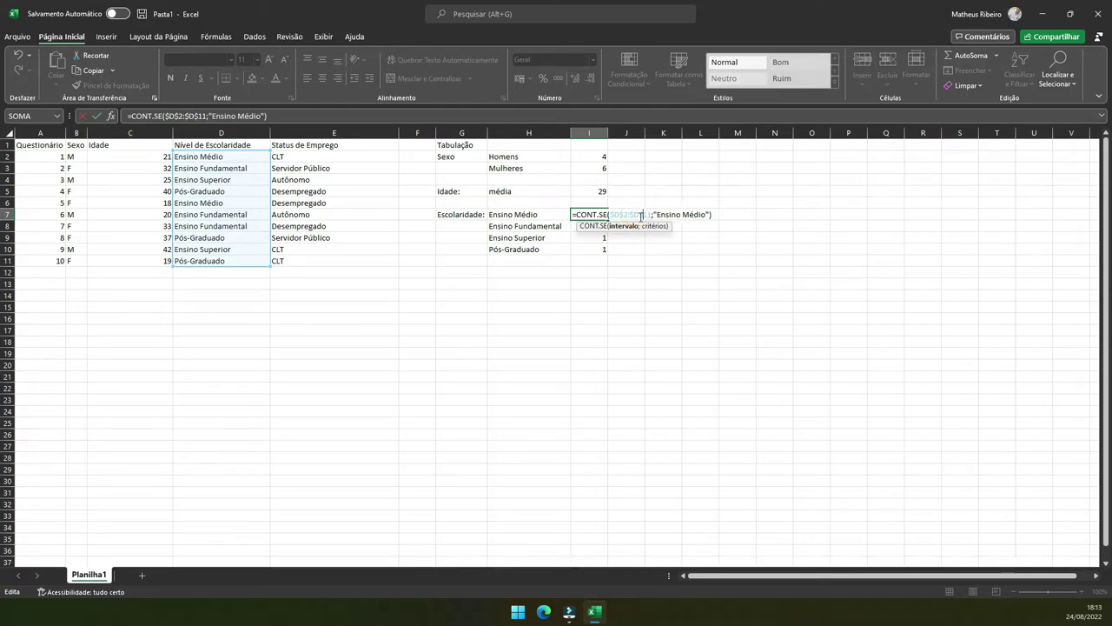
key("Return")
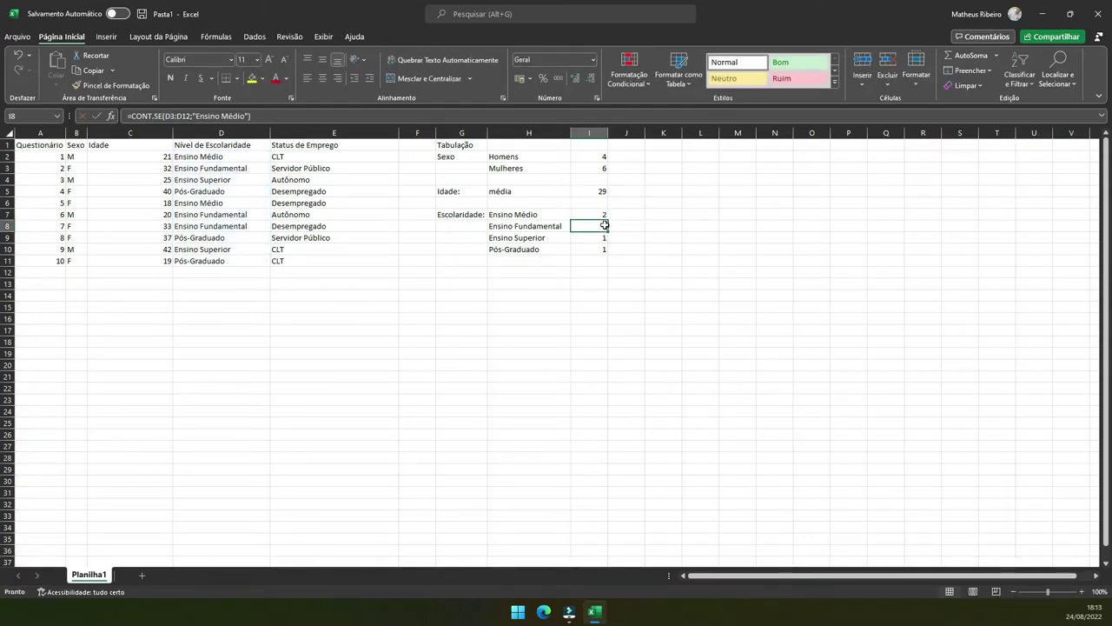
- Clear the shifted formulas in I8:I10 and fill the corrected formula from I7 down to I10
double_click(603, 224)
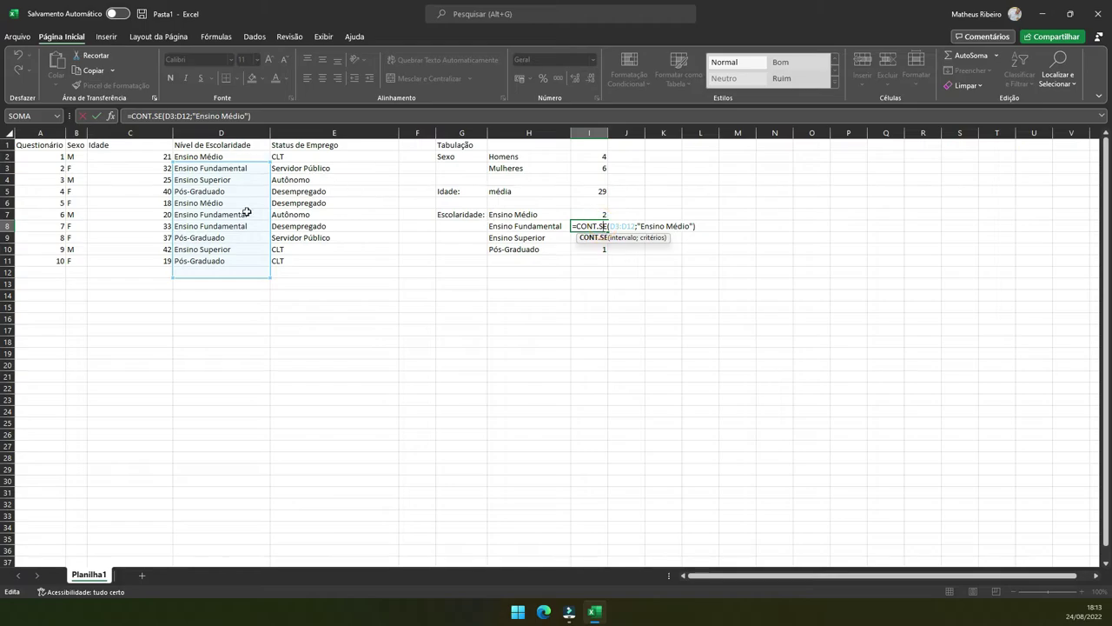
left_click(712, 270)
left_click(598, 223)
left_click_drag(608, 231, 605, 253)
key("Delete")
left_click(600, 216)
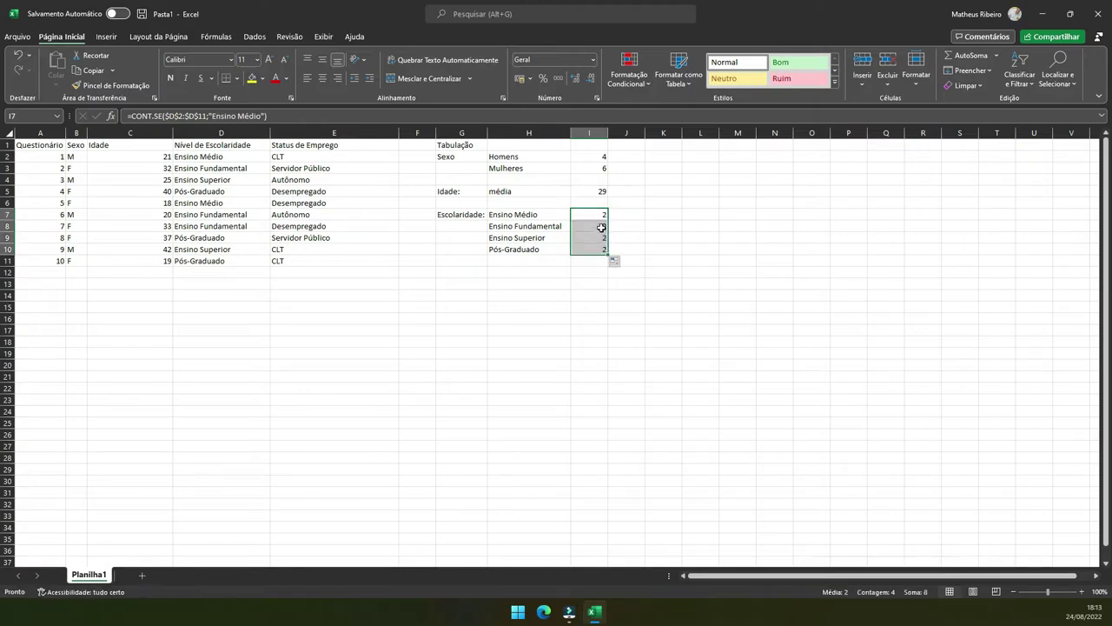
- Change the criterion of the CONT.SE formula in I8 to "Ensino Fundamental"
double_click(602, 227)
double_click(693, 226)
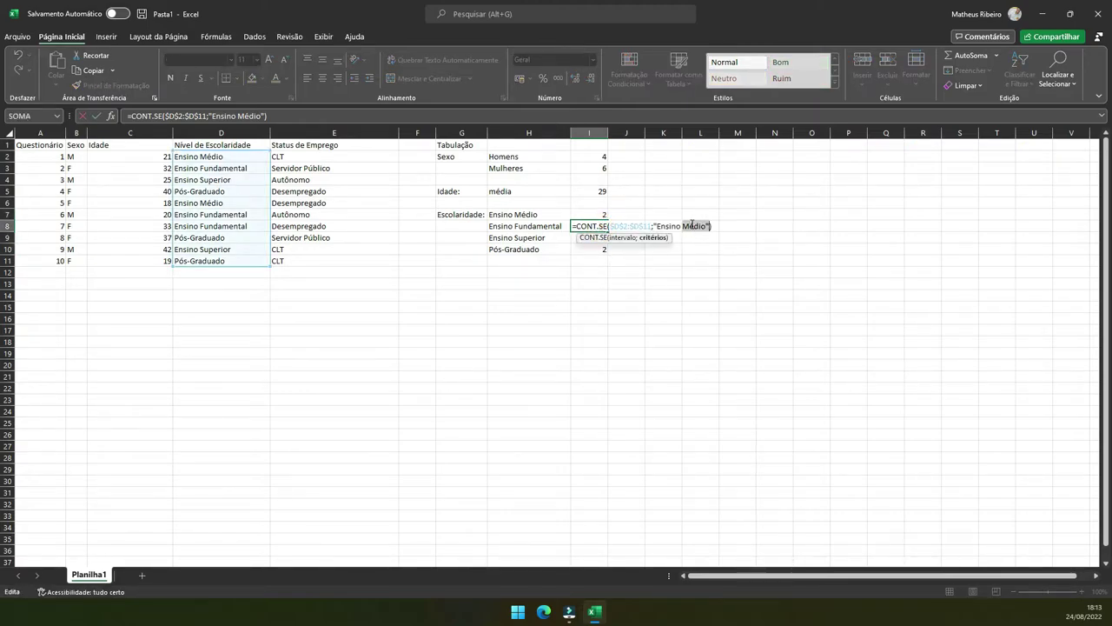
type("Fundamental")
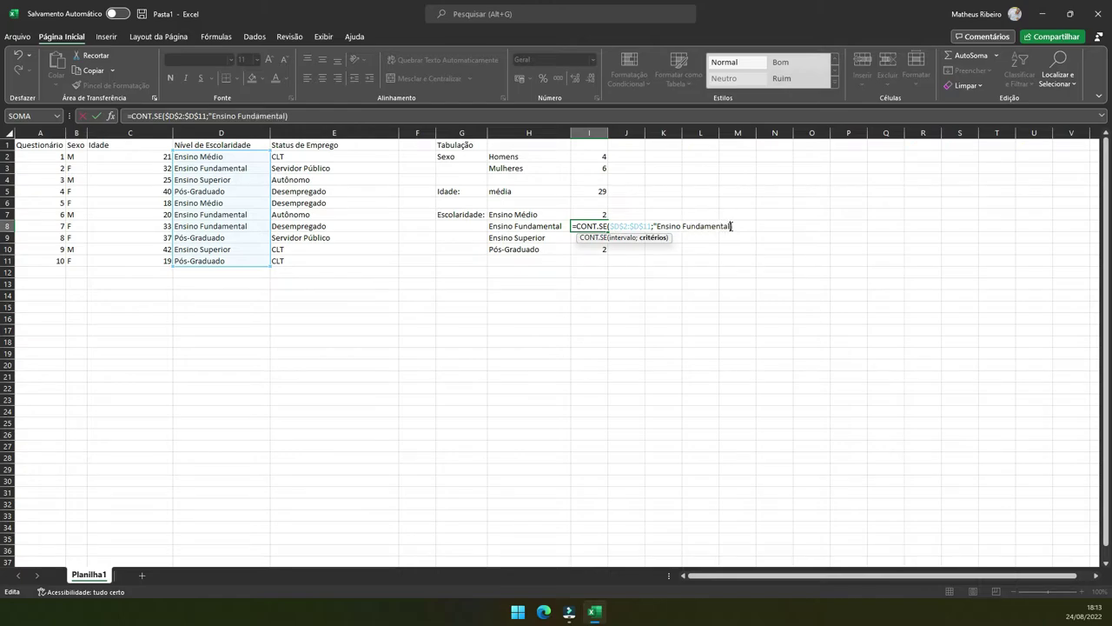
type("\"")
key("Return")
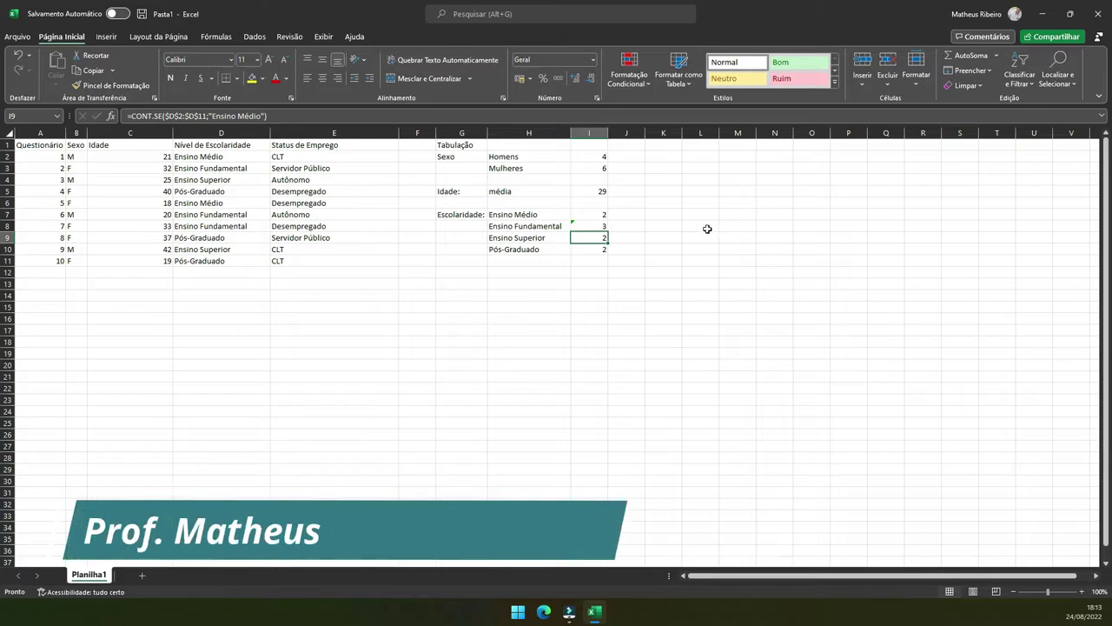
- Change the criterion of the CONT.SE formula in I9 to "Ensino Superior"
left_click(536, 237)
left_click(596, 238)
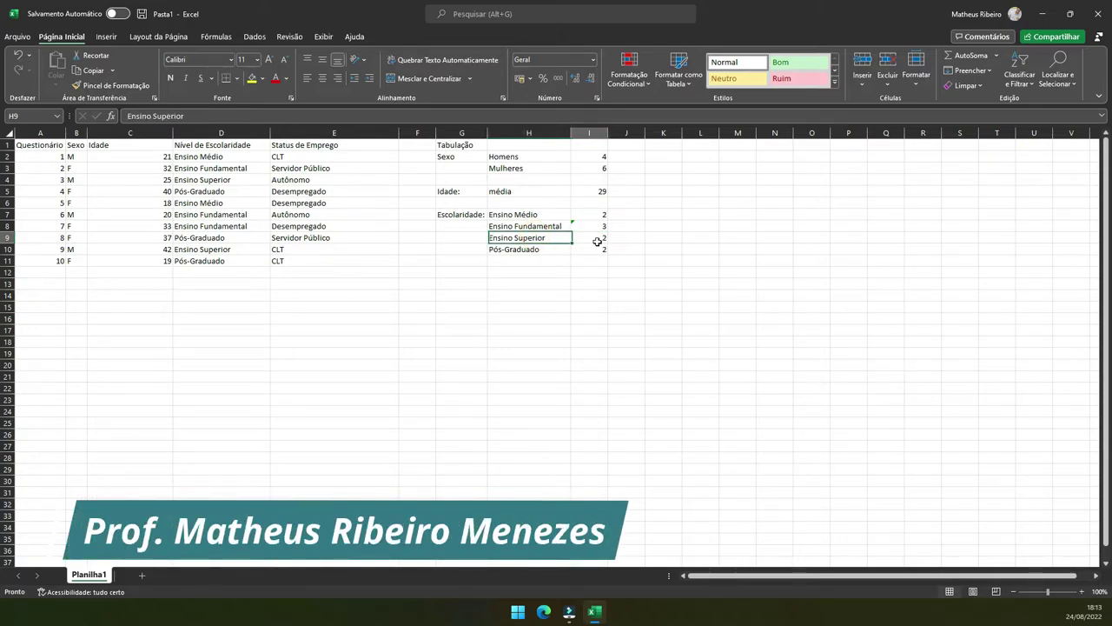
double_click(599, 238)
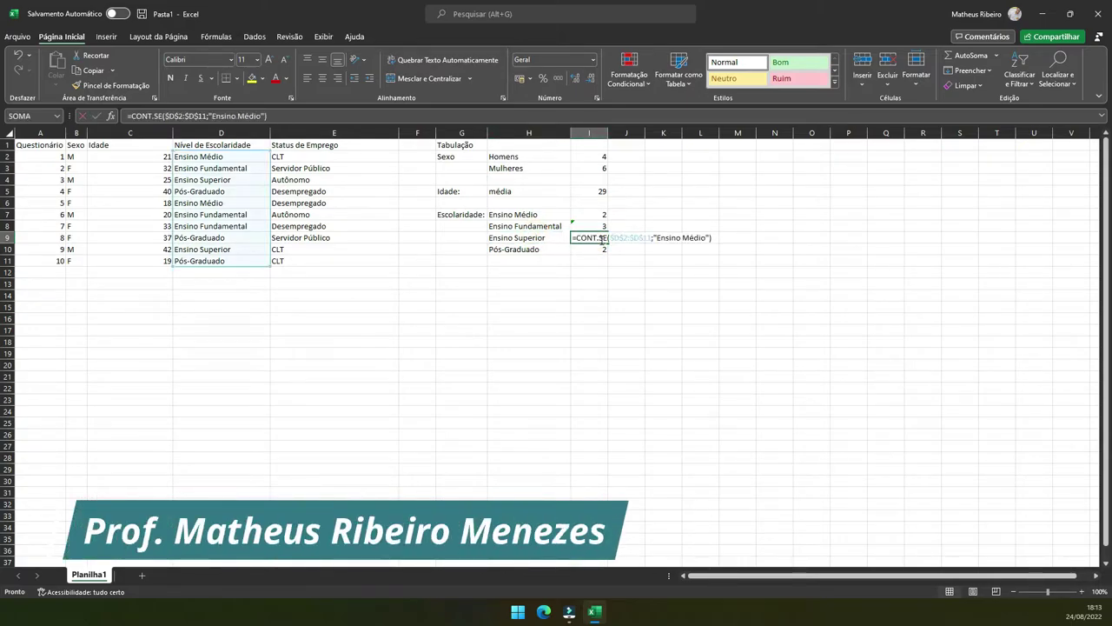
double_click(689, 237)
type("Super")
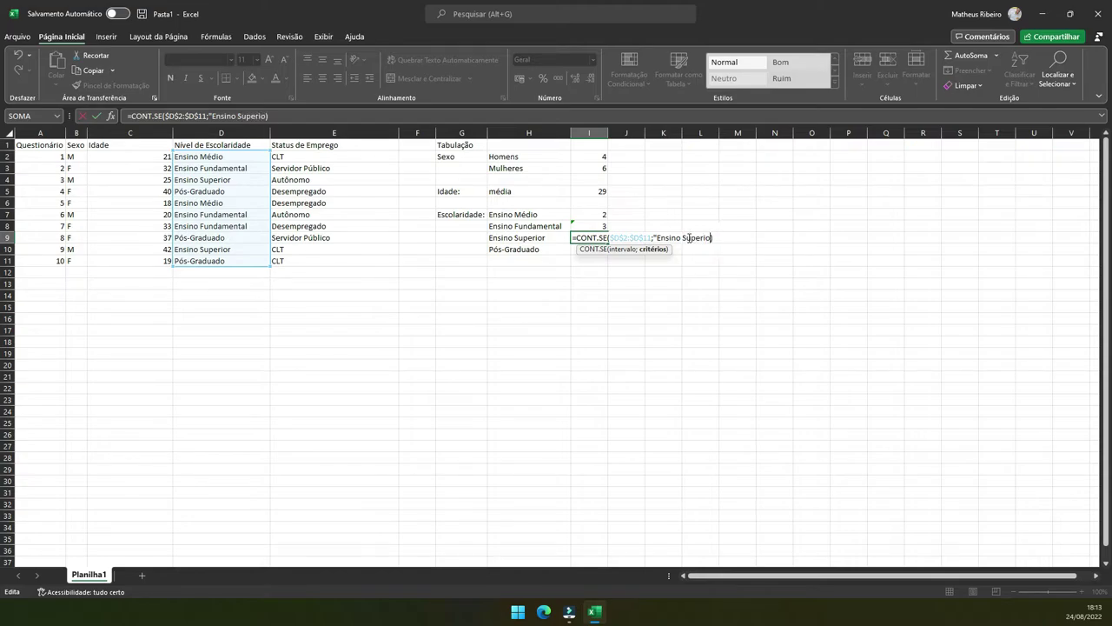
type("ior")
key("Return")
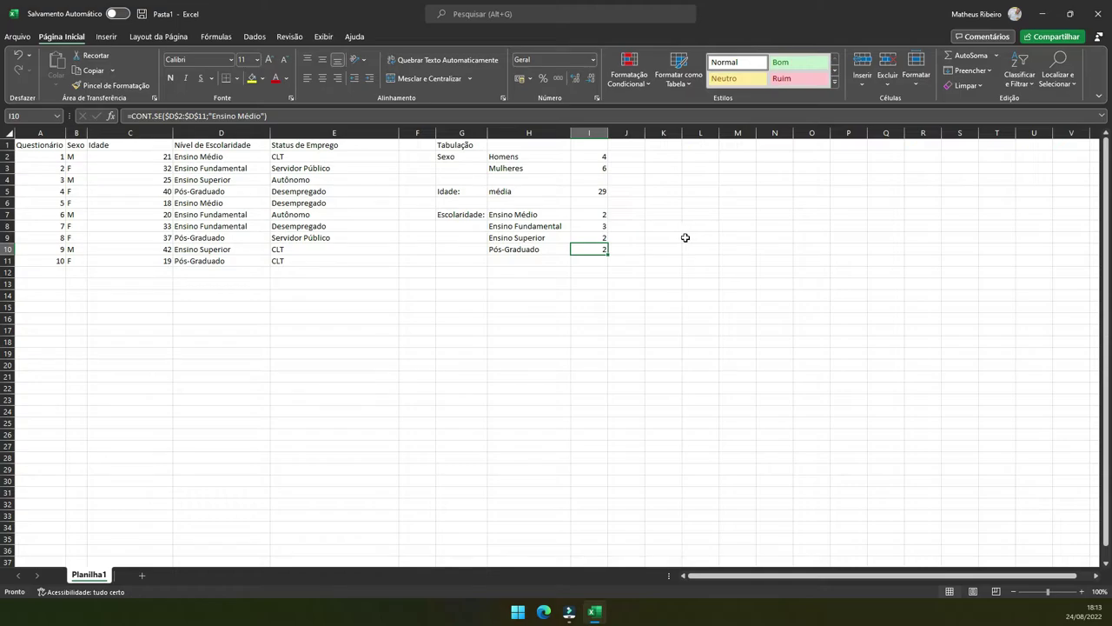
- Change the criterion of the CONT.SE formula in I10 to "Pós-Graduado" and check the formulas in I7:I10
double_click(599, 249)
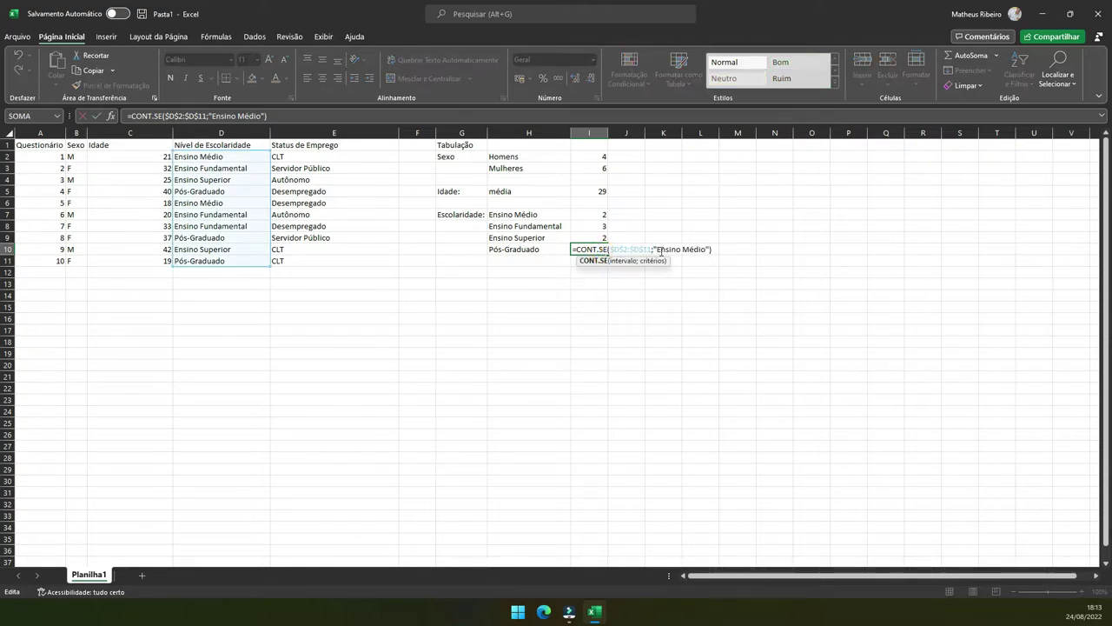
left_click(662, 250)
left_click_drag(685, 251, 705, 252)
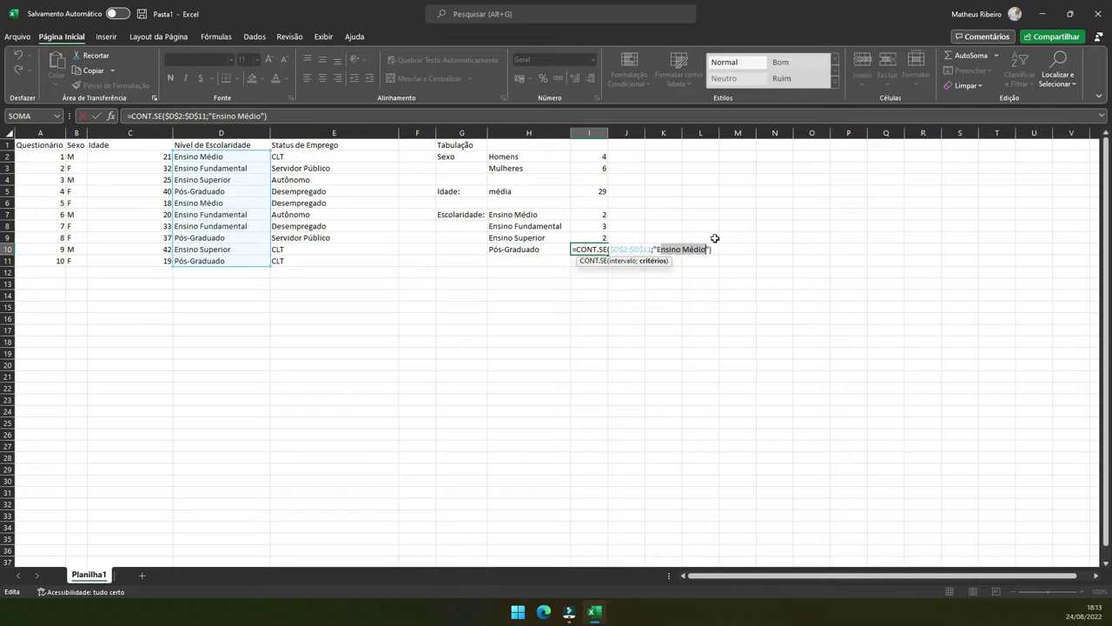
key("BackSpace")
type("Pós")
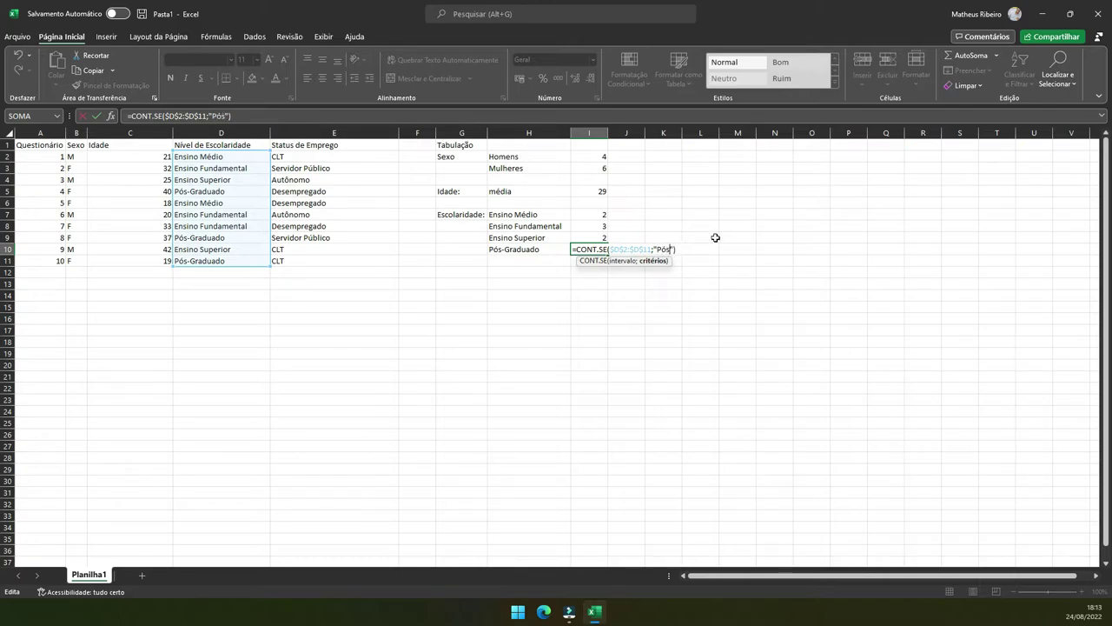
type("-Graduado")
key("Return")
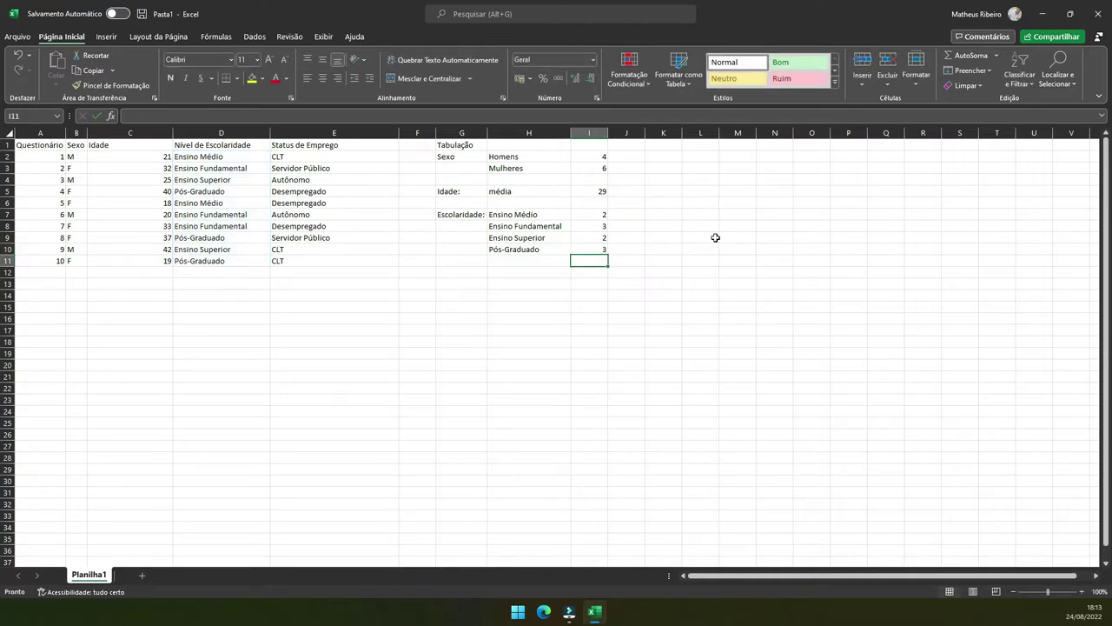
left_click(602, 212)
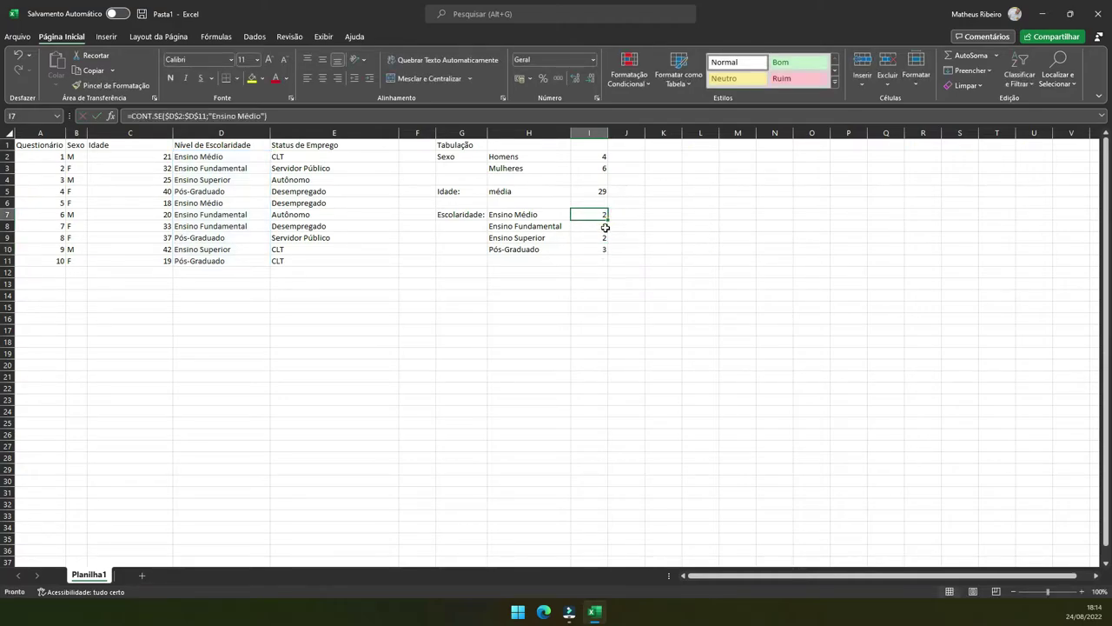
left_click(604, 227)
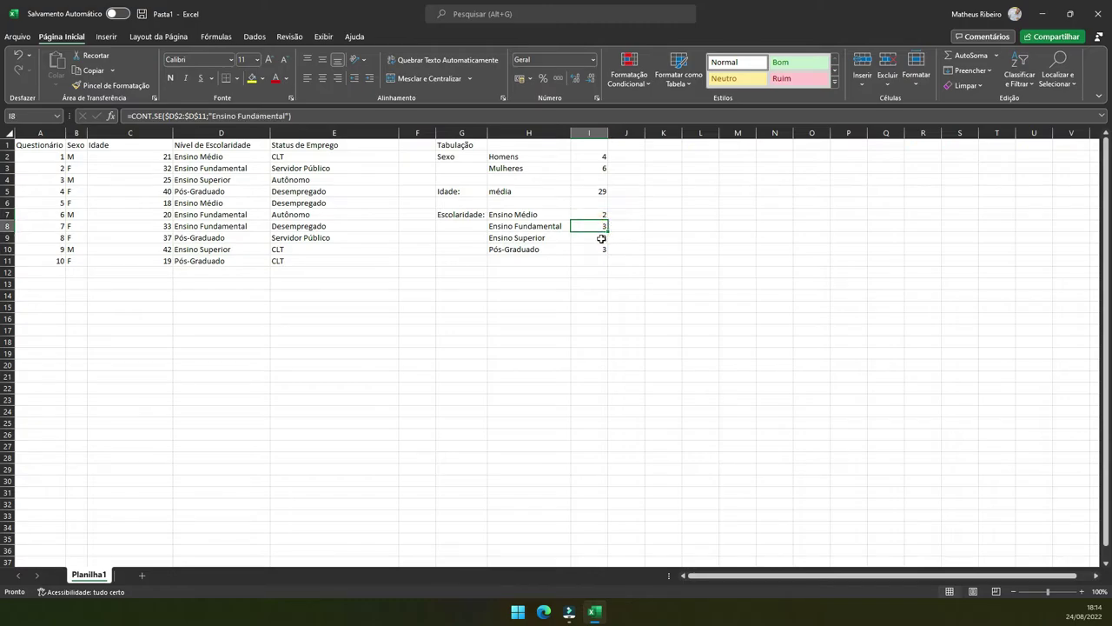
left_click(601, 238)
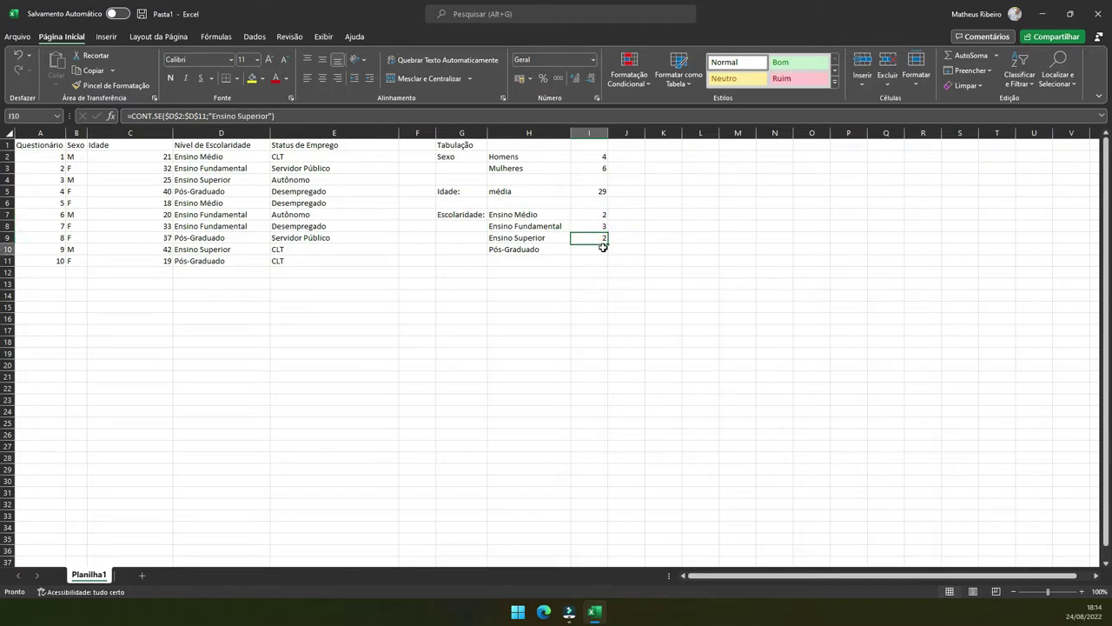
left_click(603, 248)
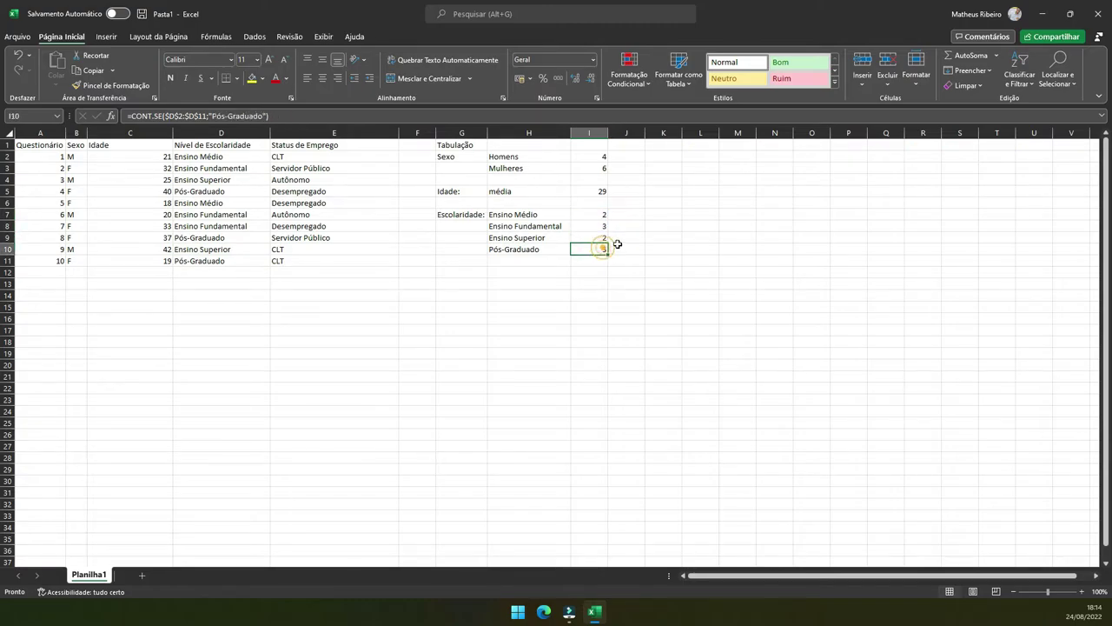
- Enter the label "Status de Emprego:" in G12 of the tabulation
left_click(469, 270)
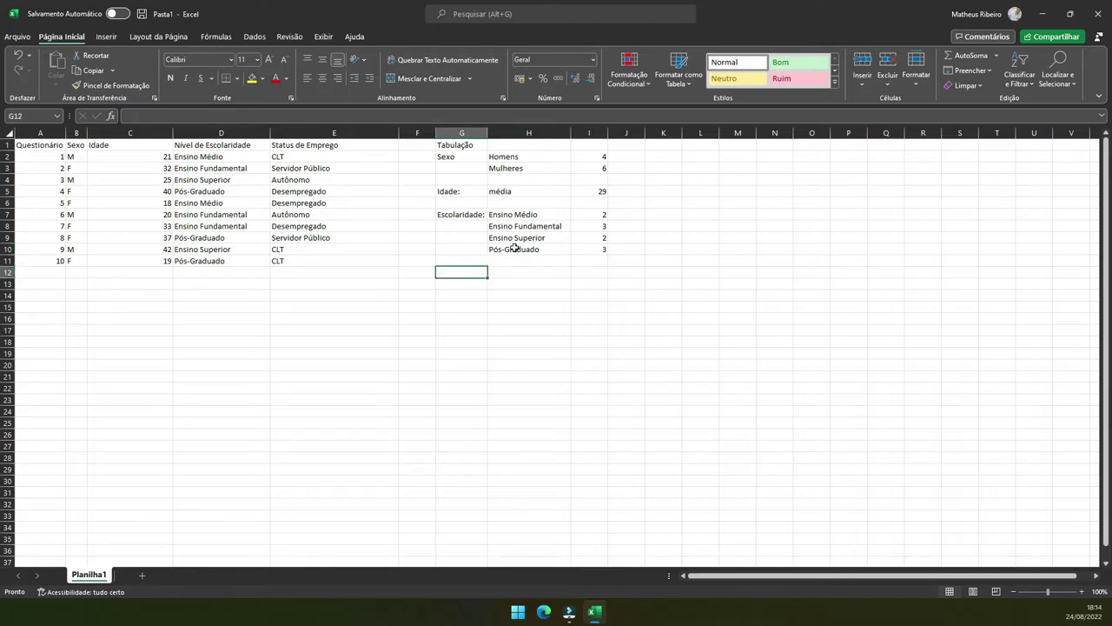
type("Stat")
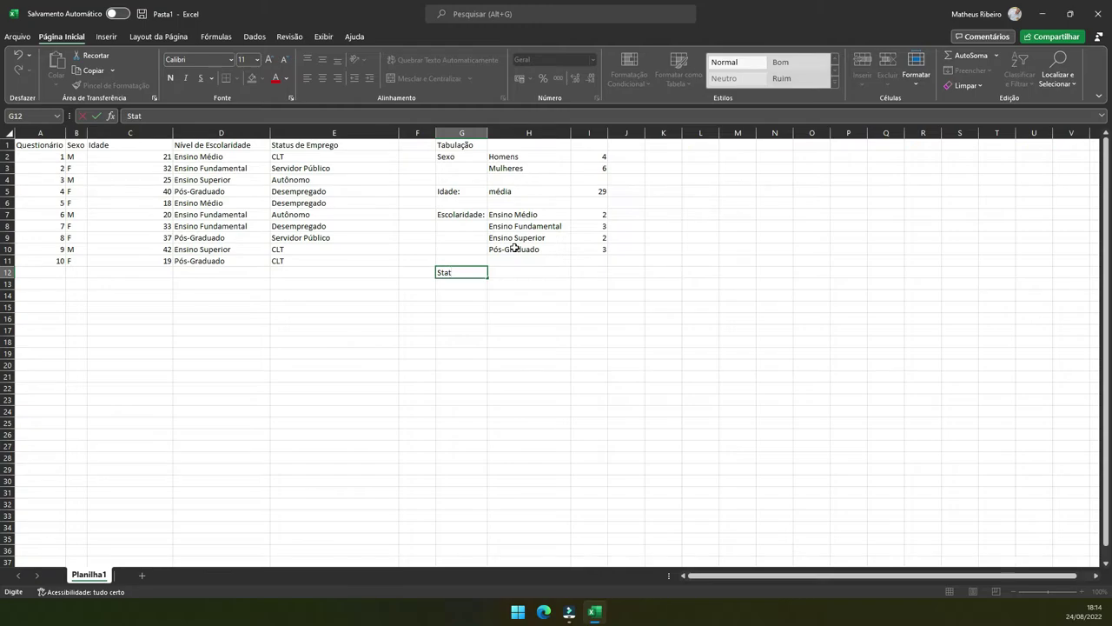
type("us de")
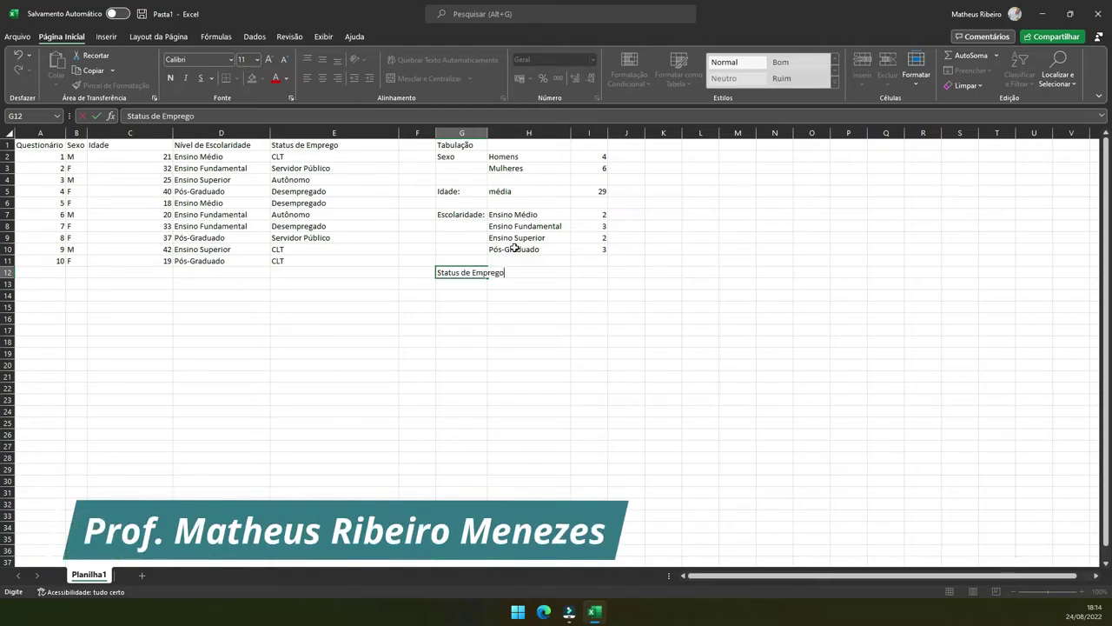
type("Emprego:")
left_click(579, 304)
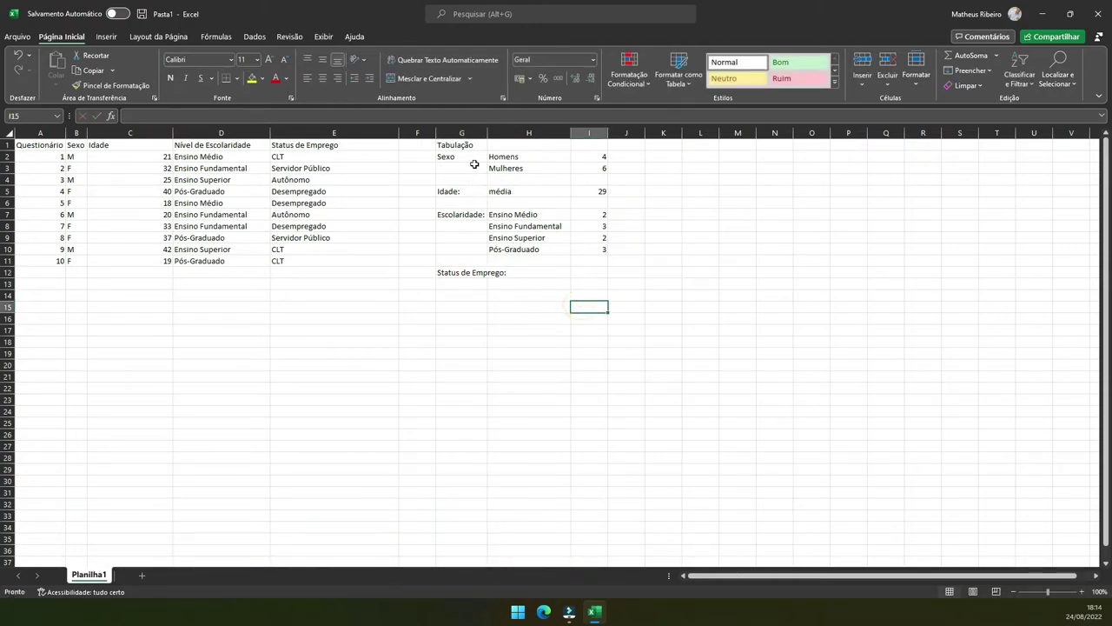
- Add a colon to the "Sexo" label in G2 and autofit the width of column G
left_click(476, 166)
left_click(477, 156)
double_click(484, 155)
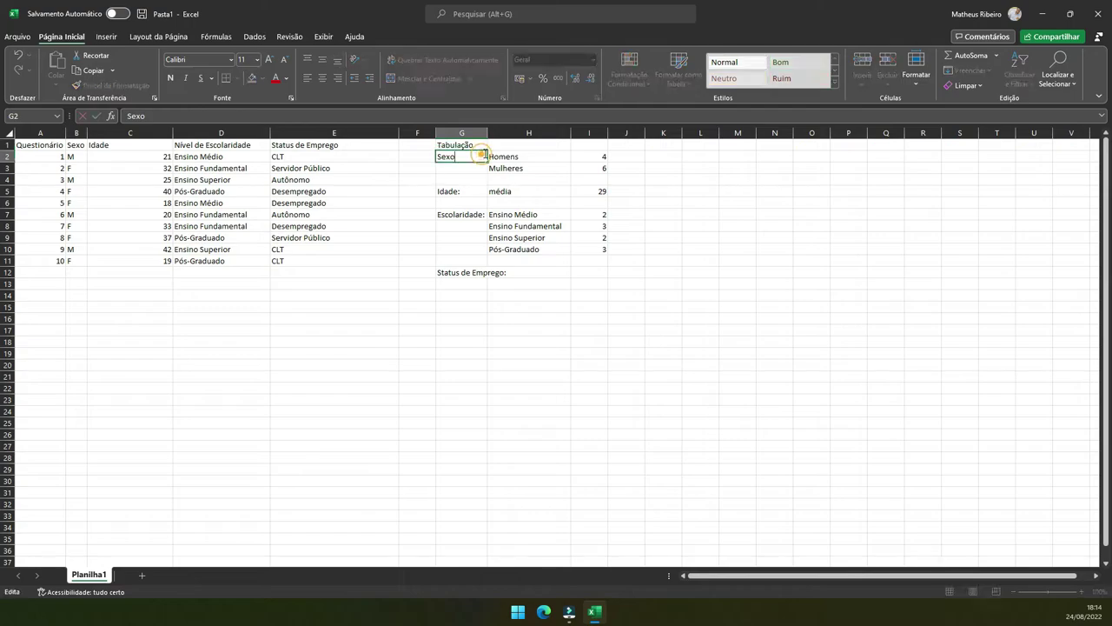
type(":")
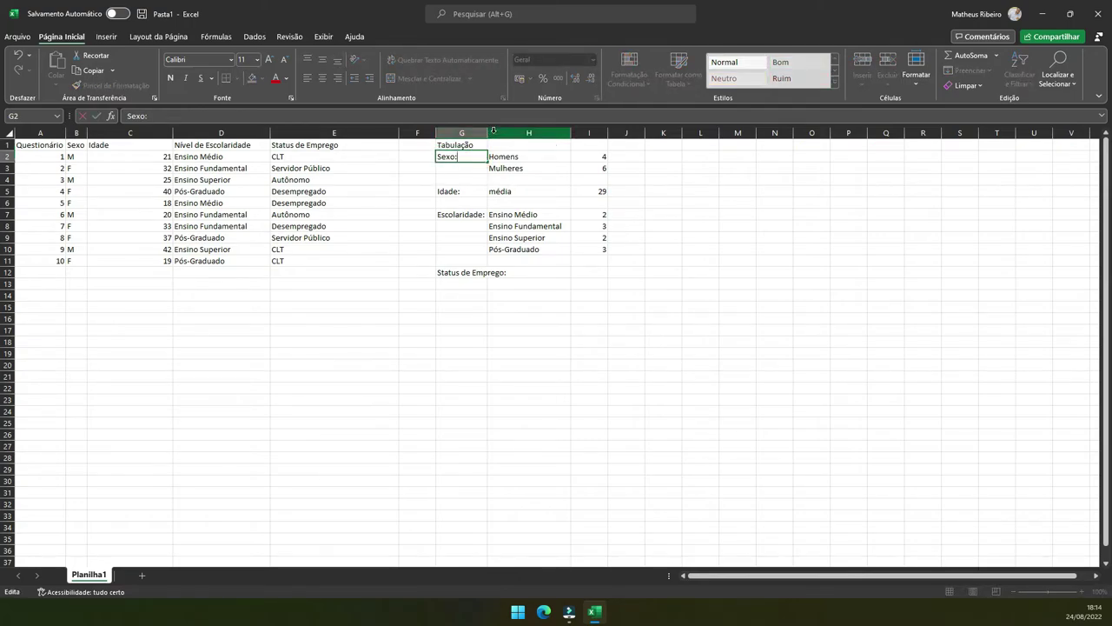
left_click(490, 133)
double_click(488, 133)
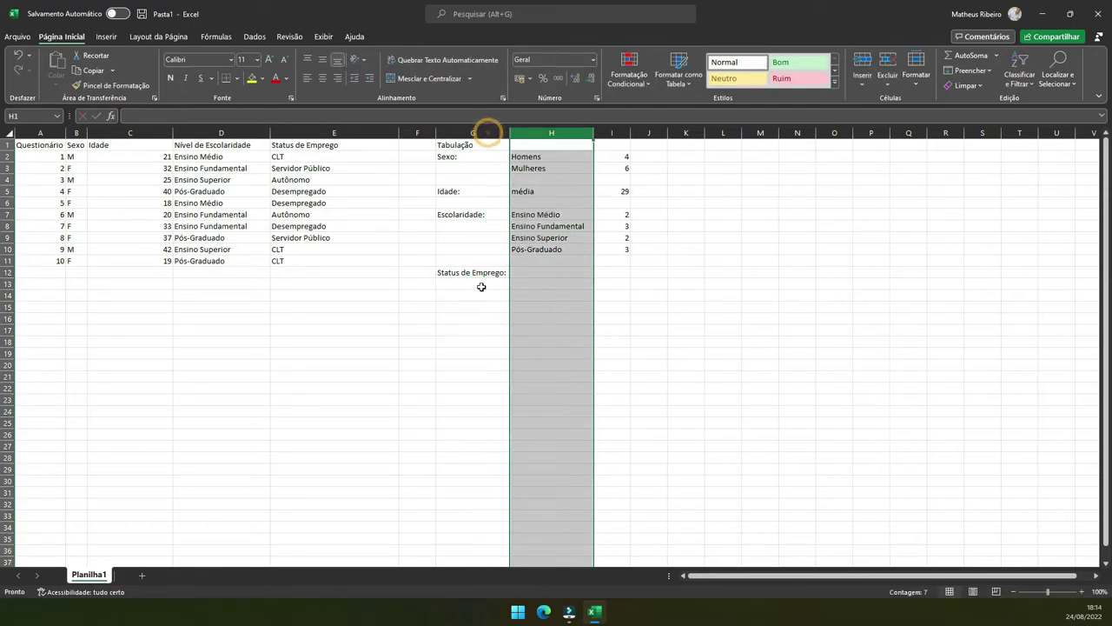
- Copy the four employment statuses from E2:E5 into H12:H15 as the category labels
left_click(532, 275)
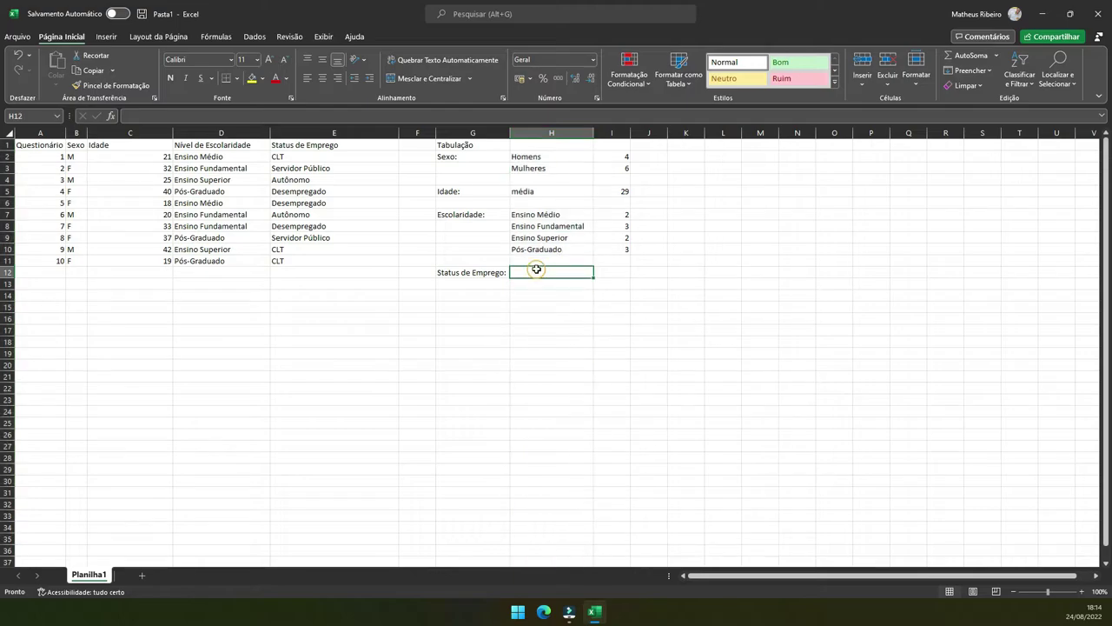
left_click(321, 156)
left_click_drag(321, 156, 343, 199)
key("ctrl+c")
left_click(534, 273)
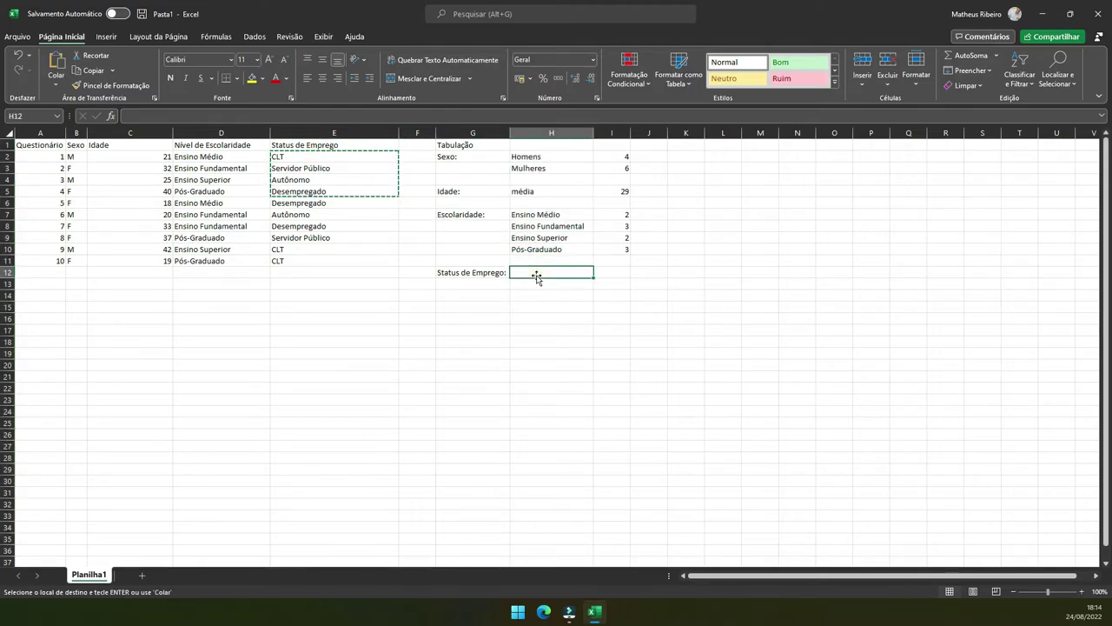
key("ctrl+v")
- Copy the CONT.SE formula from I7 into I12 beside the CLT label
left_click(611, 216)
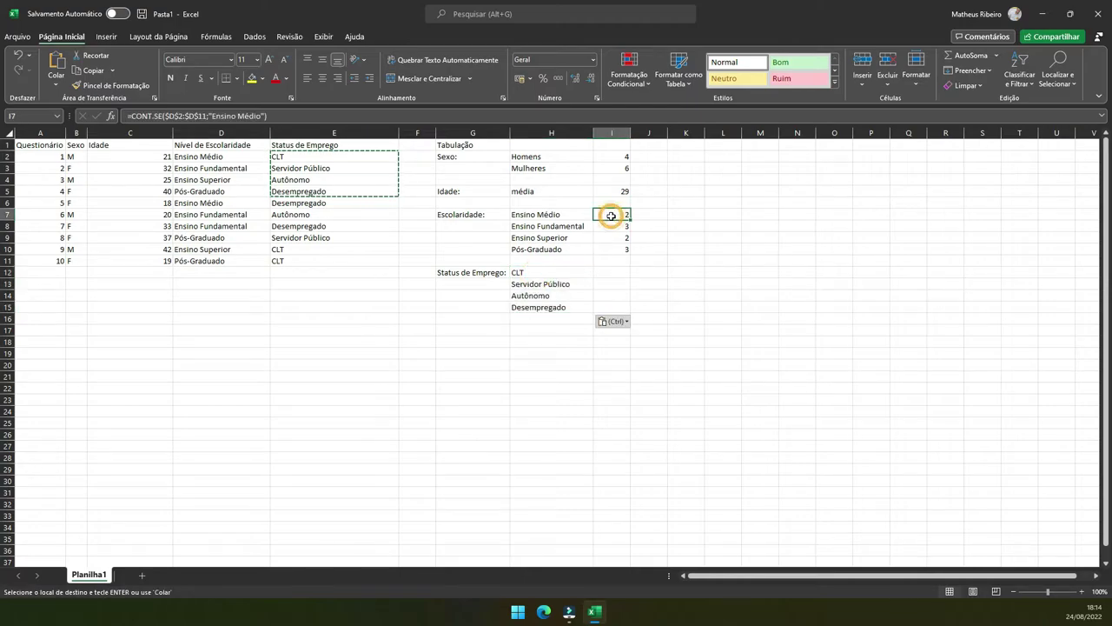
key("ctrl+c")
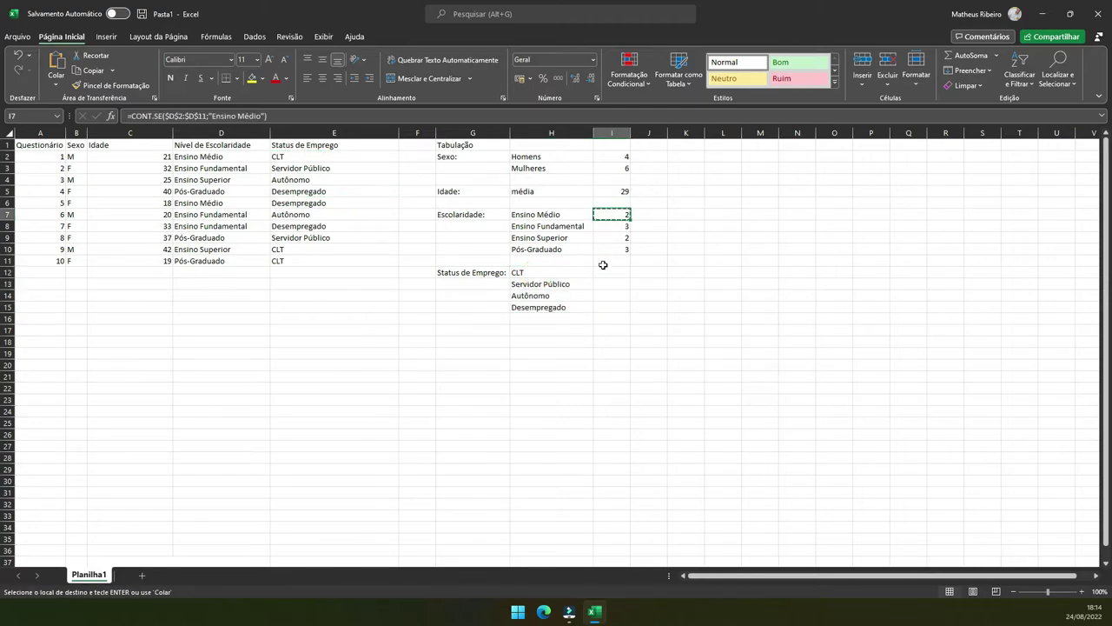
left_click(603, 273)
key("ctrl+v")
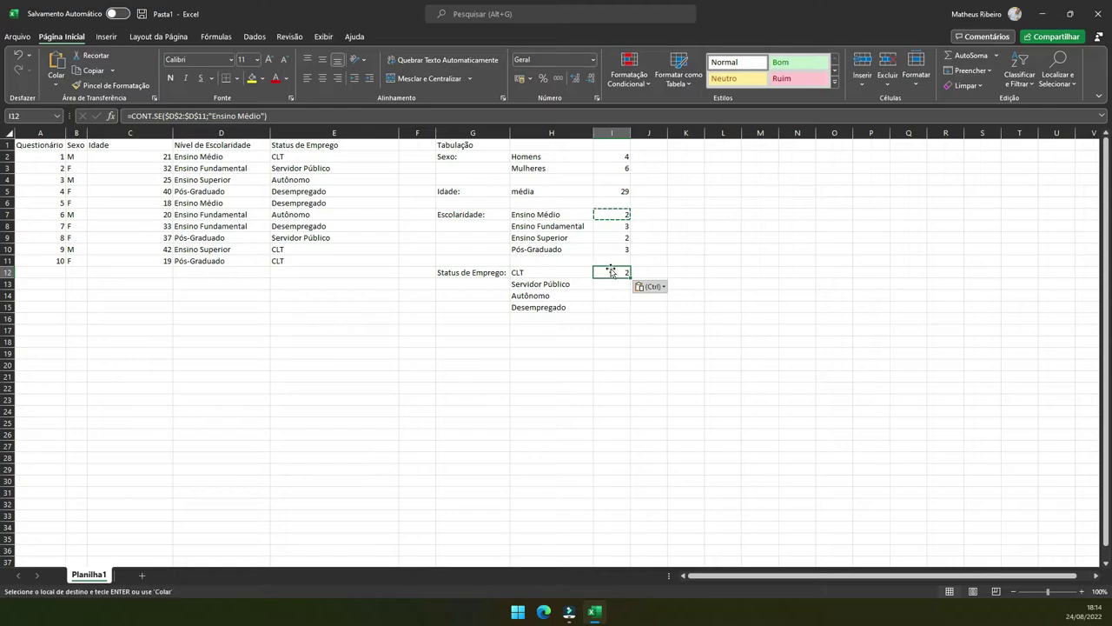
- Change the I12 formula to range $E$2:$E$11 with criterion "CLT" and fill it down to I15
double_click(611, 273)
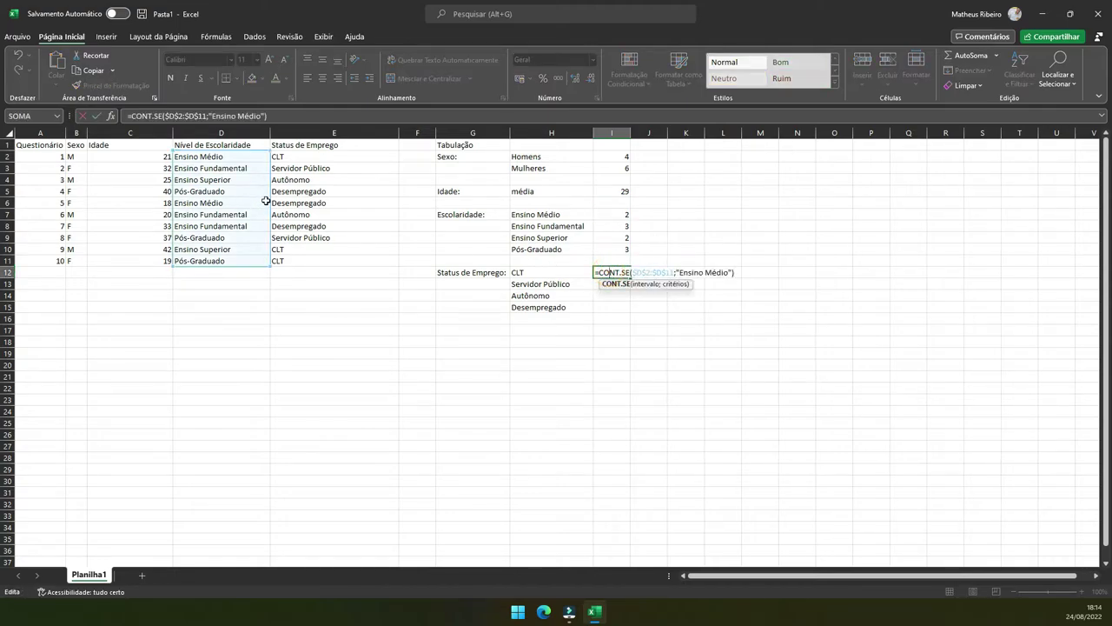
left_click_drag(270, 198, 336, 209)
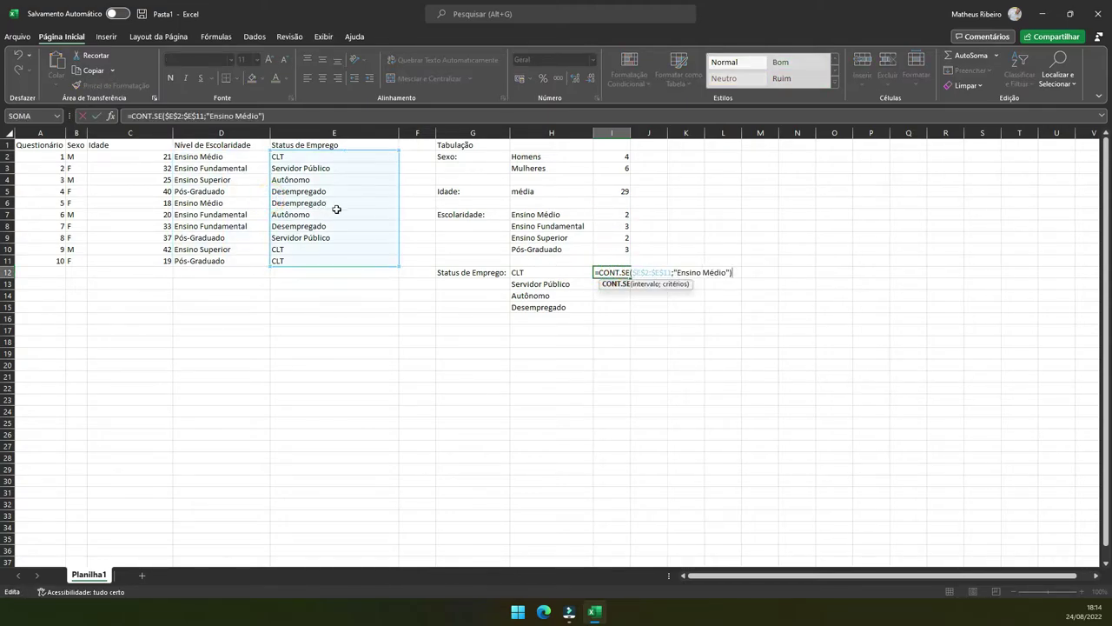
left_click_drag(678, 273, 727, 273)
key("BackSpace")
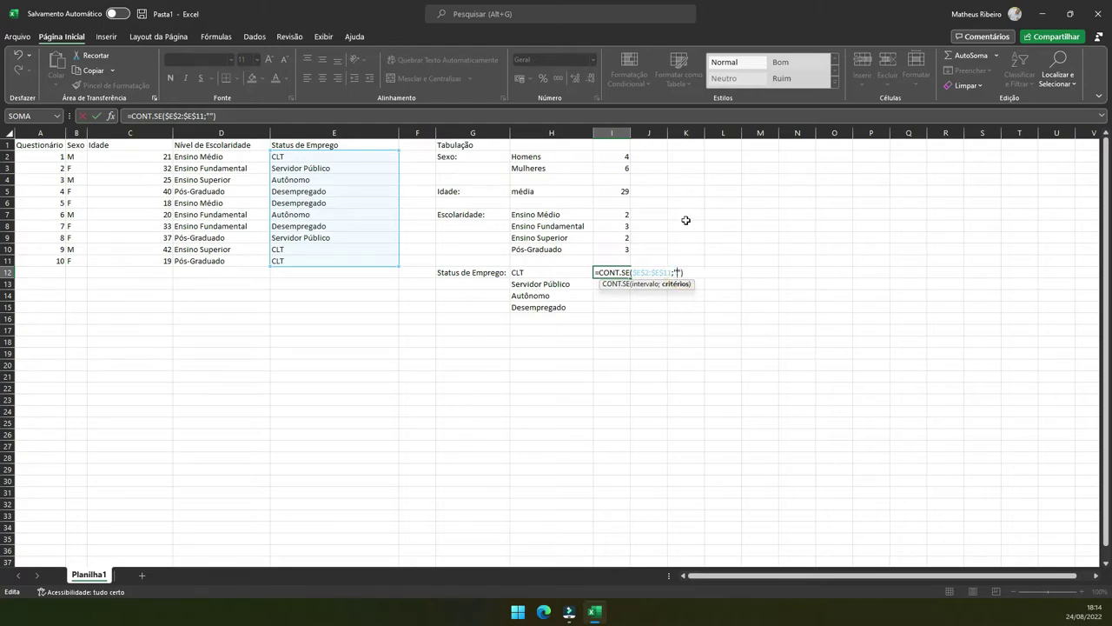
key("Return")
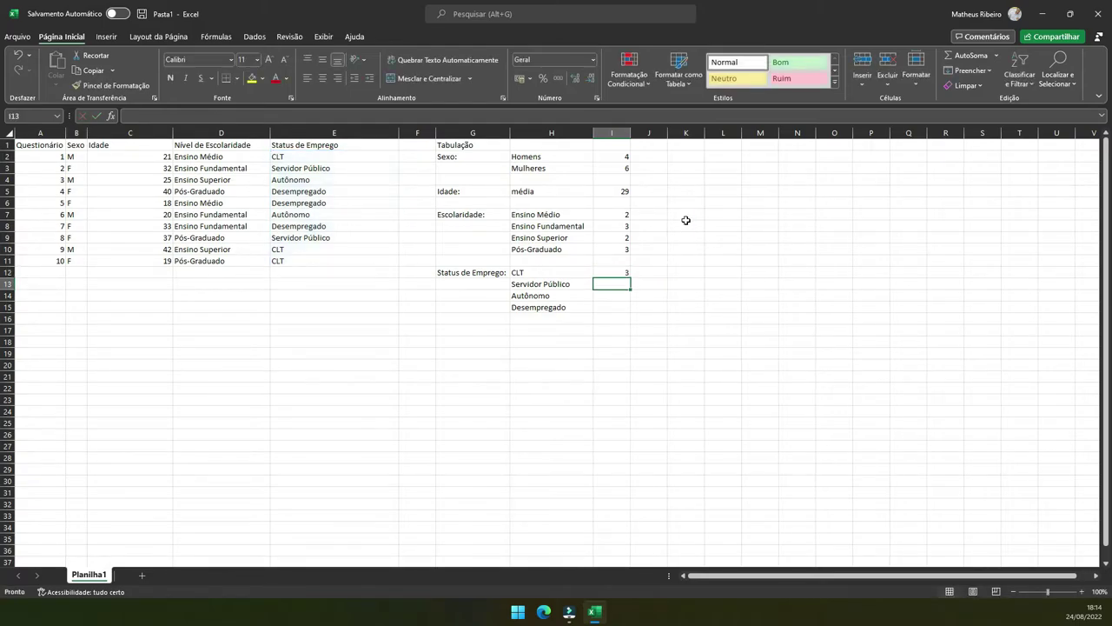
left_click(619, 273)
left_click_drag(630, 278, 629, 304)
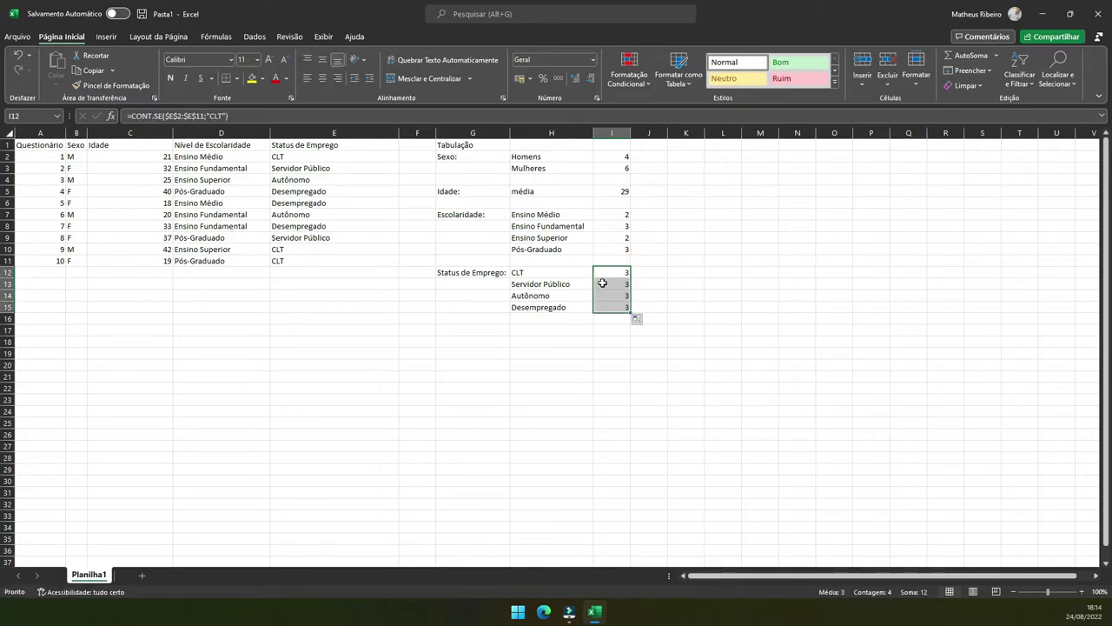
- Replace the criterion of the CONT.SE formula in I13 with "Servidor Público", copied from the label in H13
left_click(564, 283)
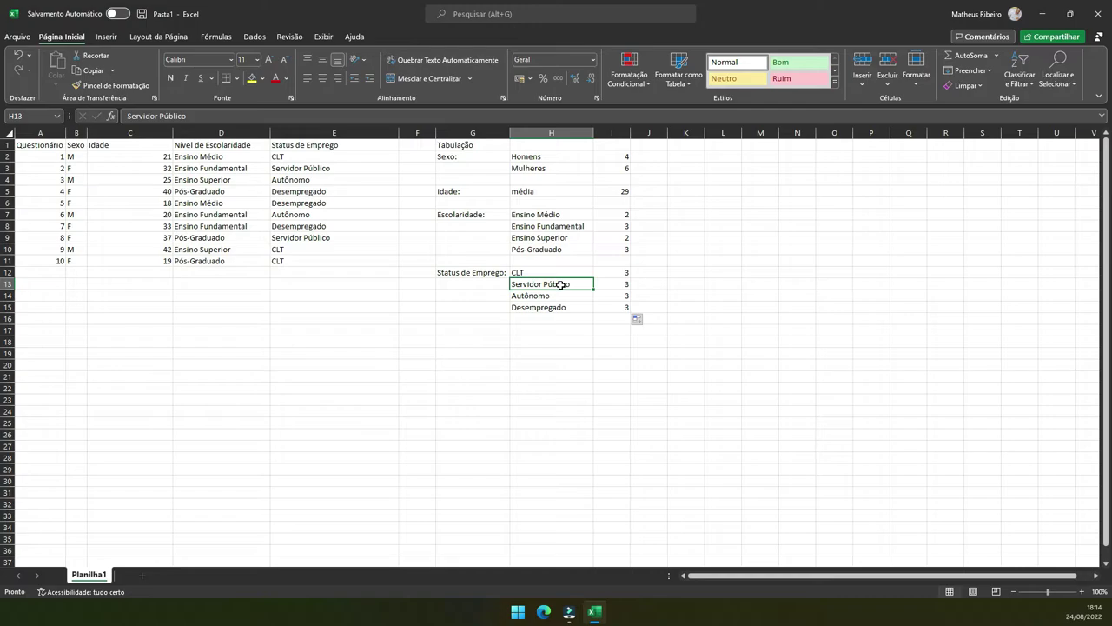
double_click(563, 284)
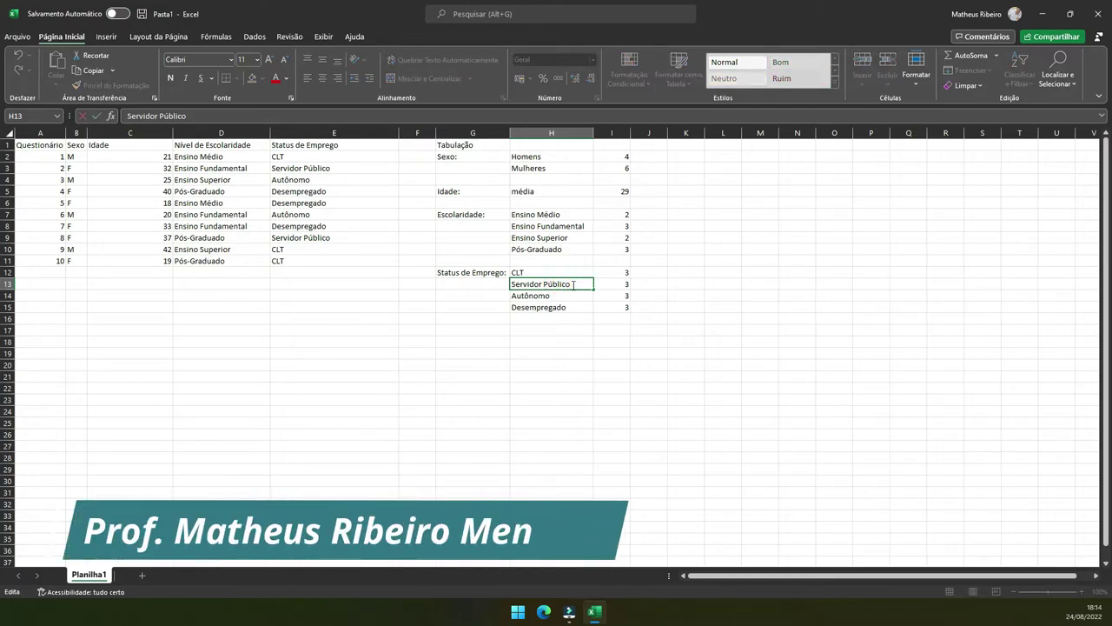
left_click_drag(573, 285, 512, 284)
left_click(600, 283)
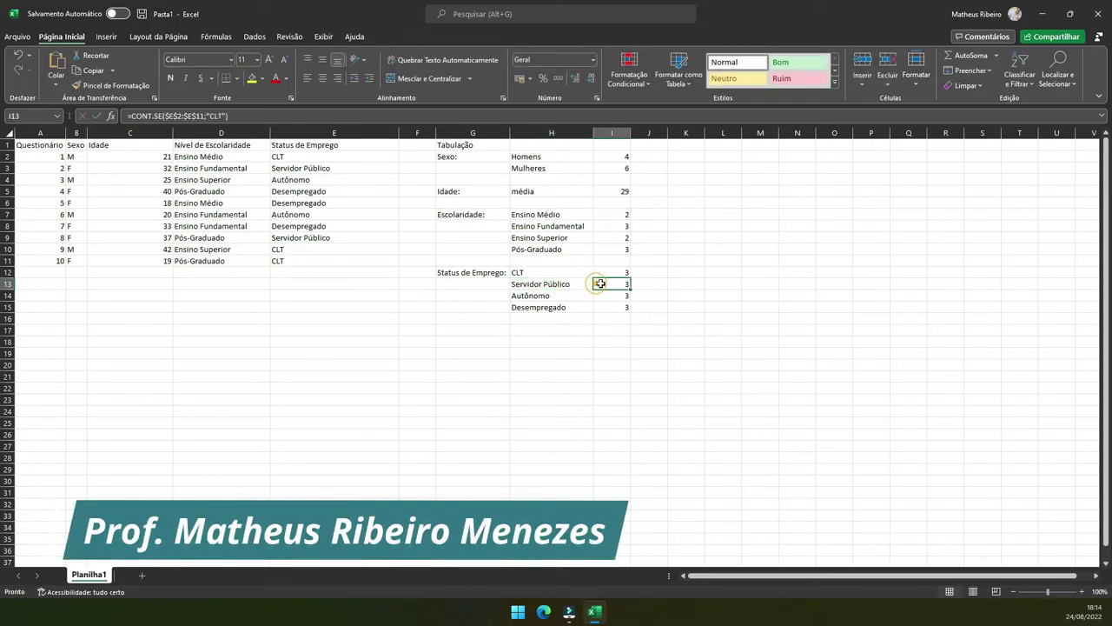
double_click(600, 284)
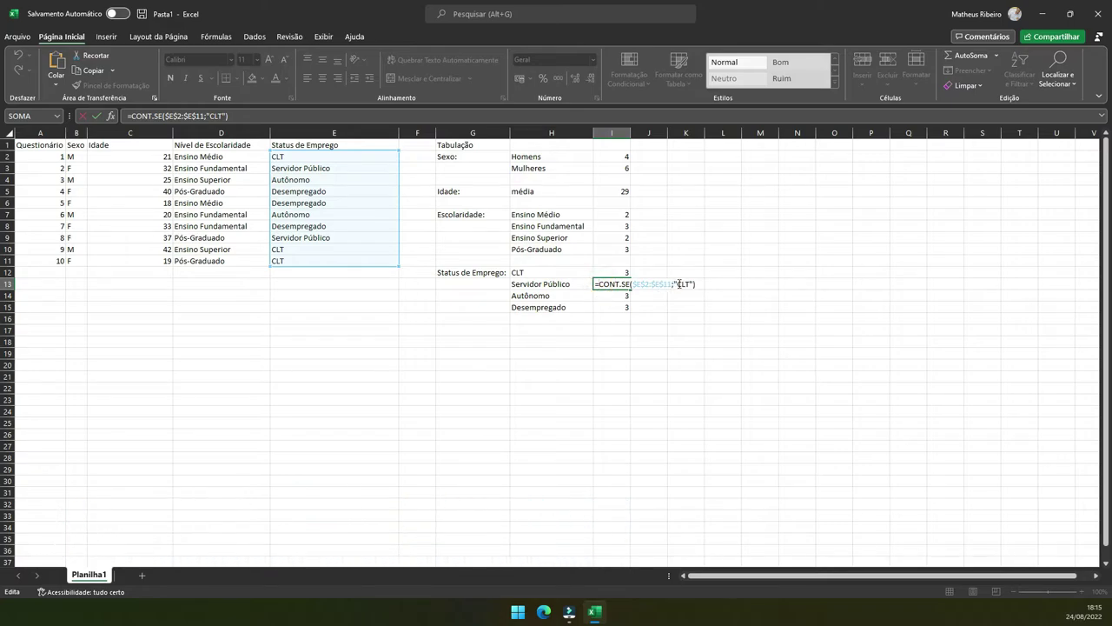
double_click(679, 285)
key("ctrl+v")
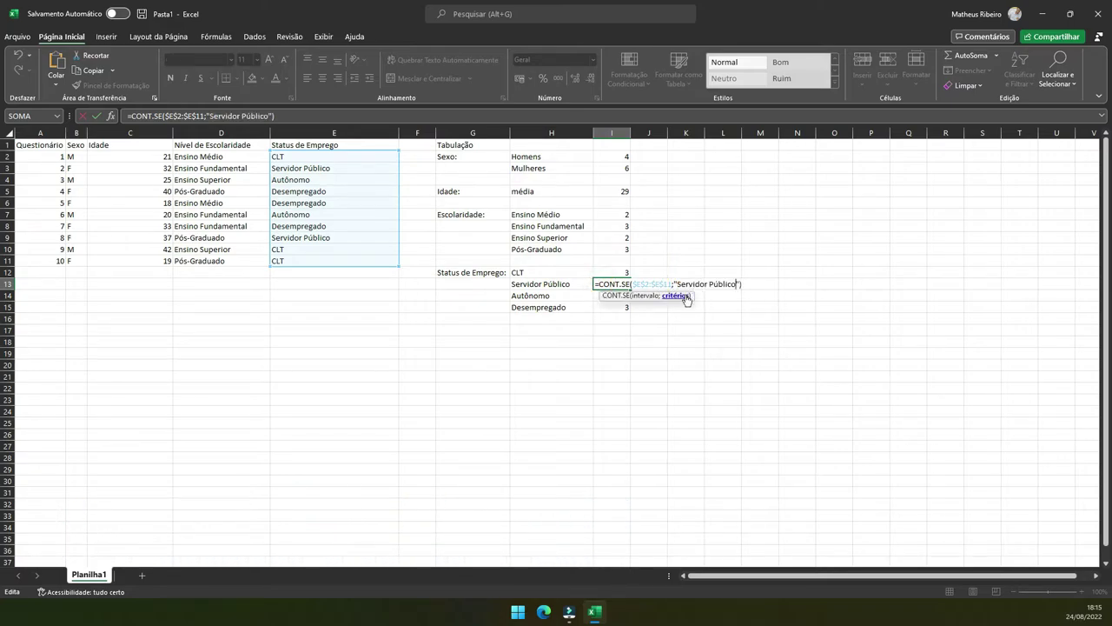
key("Return")
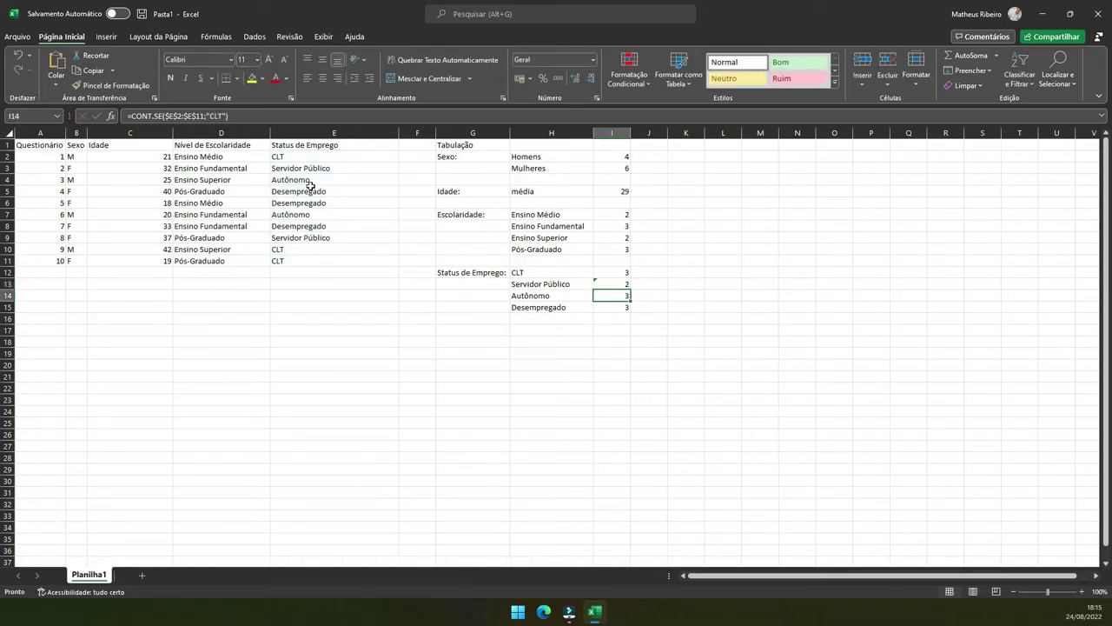
- Replace the criterion of the CONT.SE formula in I14 with "Autônomo", copied from the label in H14
left_click(525, 296)
double_click(526, 296)
left_click_drag(551, 296, 479, 289)
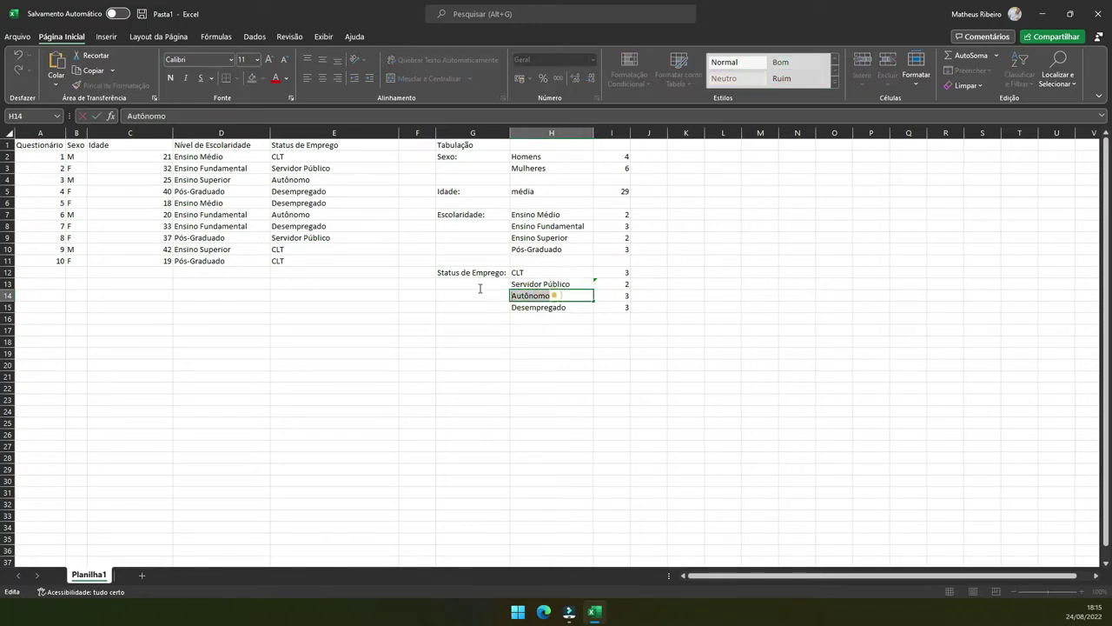
double_click(617, 296)
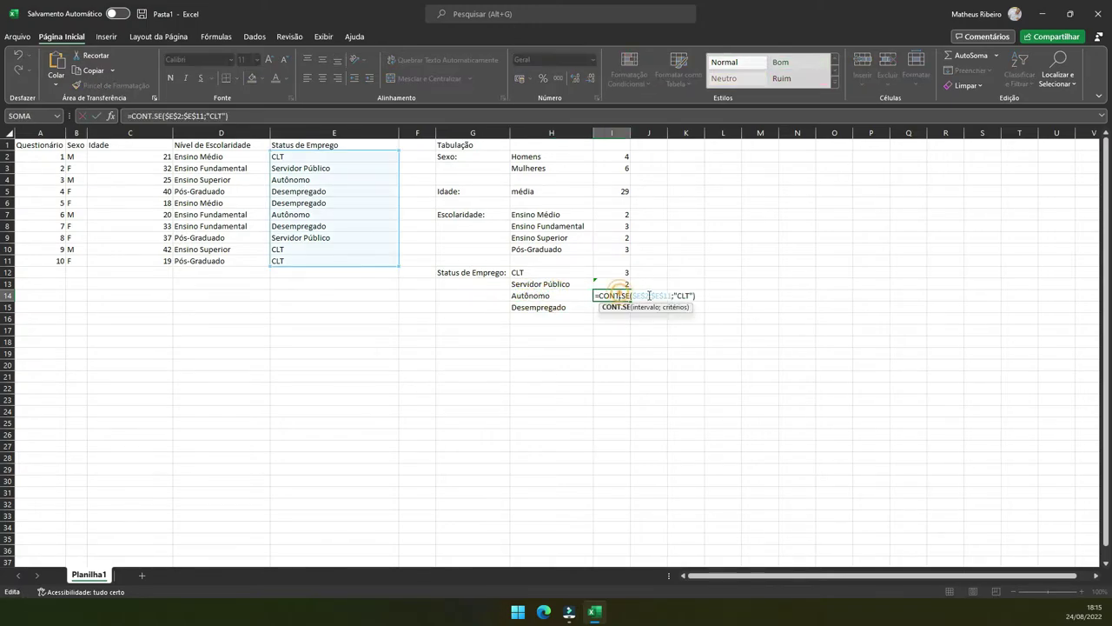
left_click_drag(677, 296, 686, 296)
type("Autônomo")
key("Return")
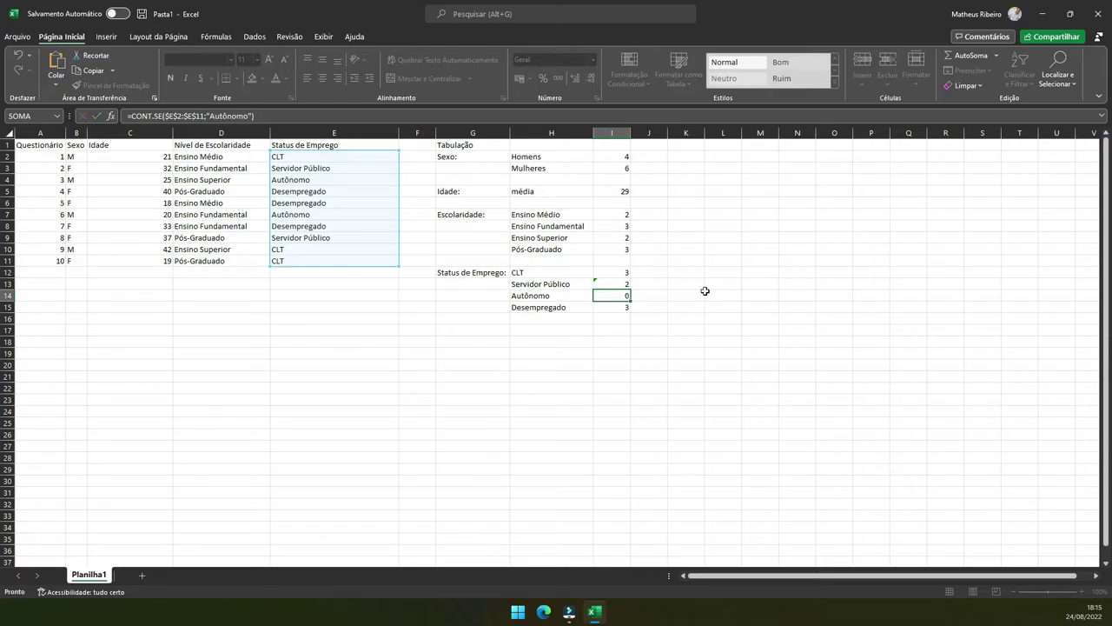
- Replace the criterion of the CONT.SE formula in I15 with "Desempregado", copied from the label in H15
double_click(546, 308)
double_click(550, 308)
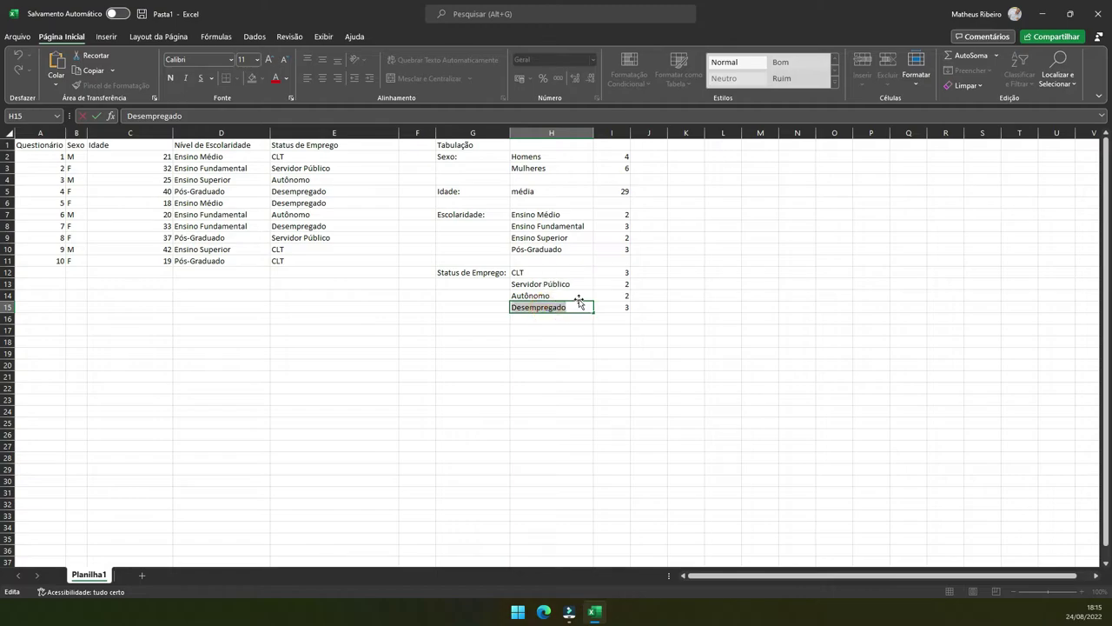
left_click(626, 308)
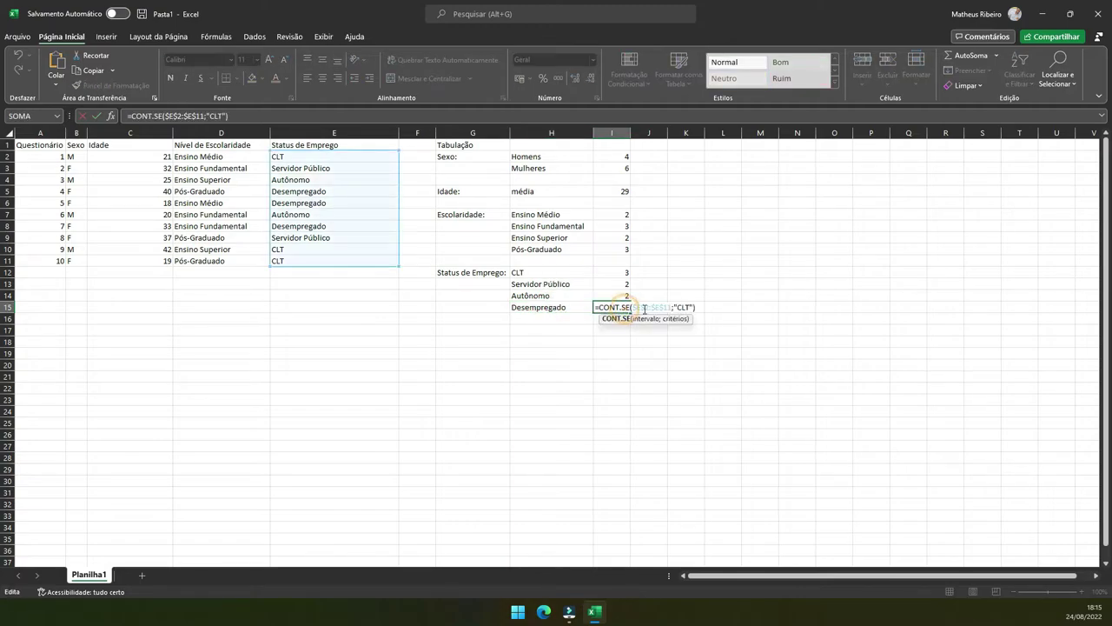
double_click(682, 307)
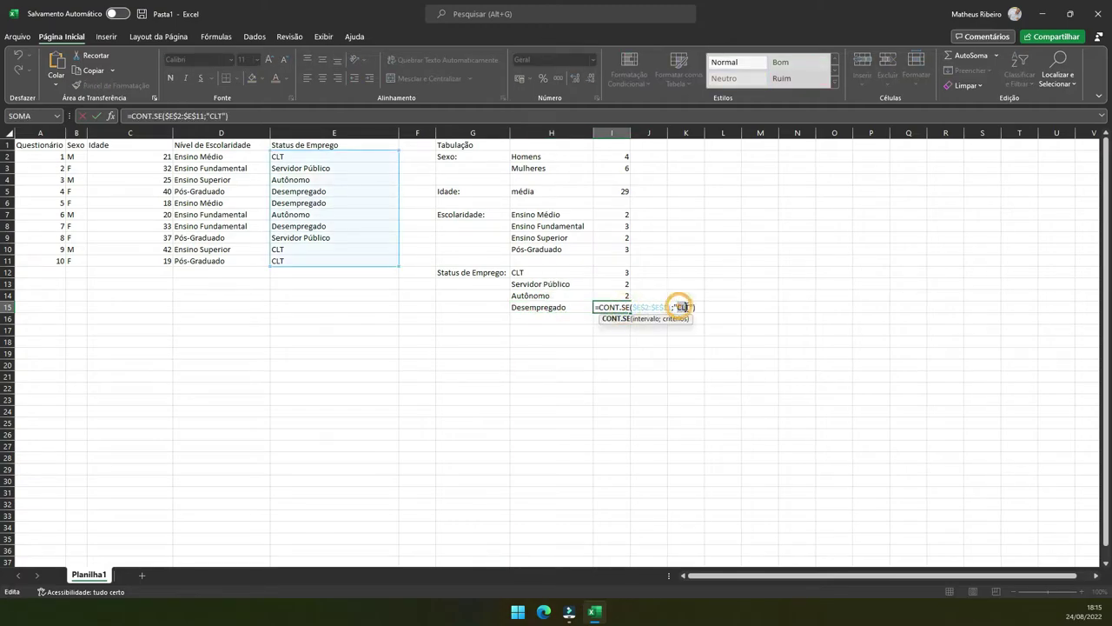
type("Desempregado")
key("Return")
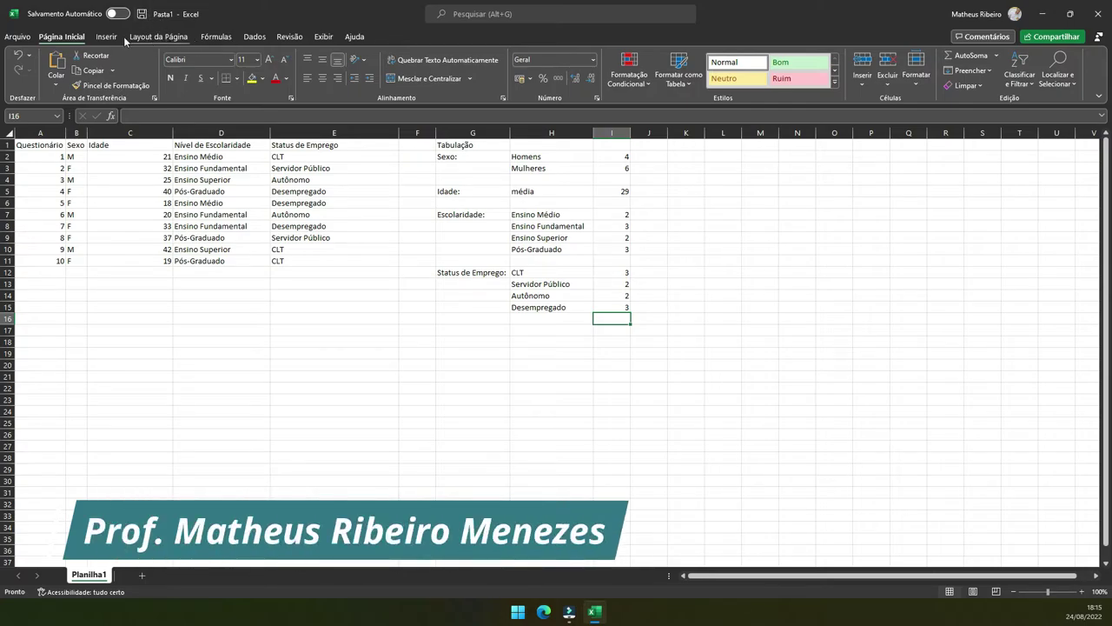
- Save the workbook to the desktop (Área de Trabalho) under the file name "Tabulação de Dados"
left_click(142, 14)
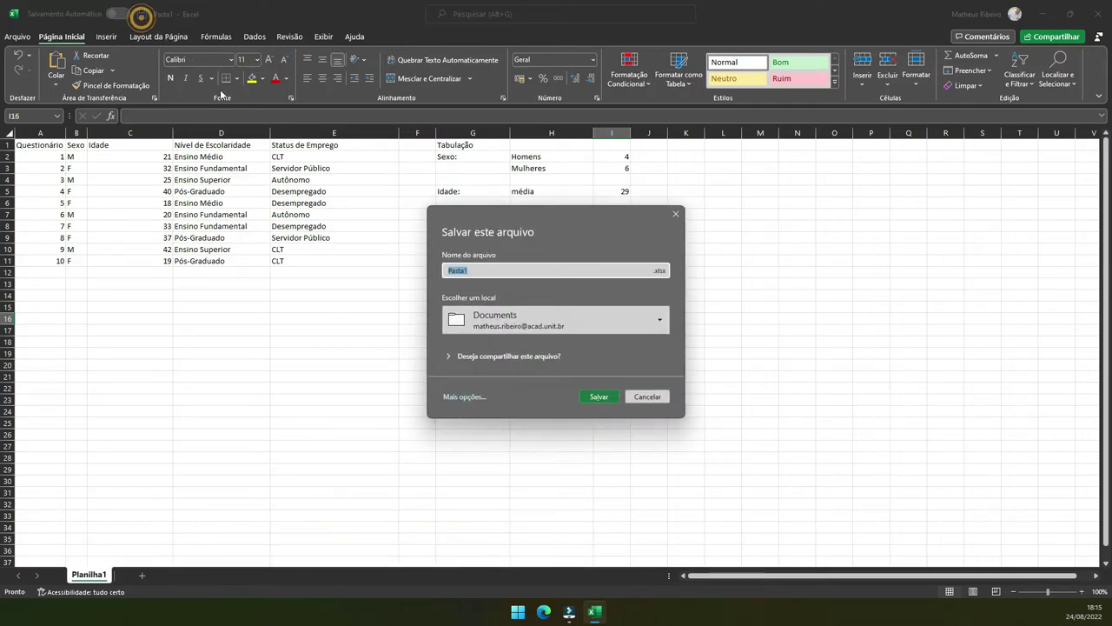
left_click(591, 321)
left_click(518, 546)
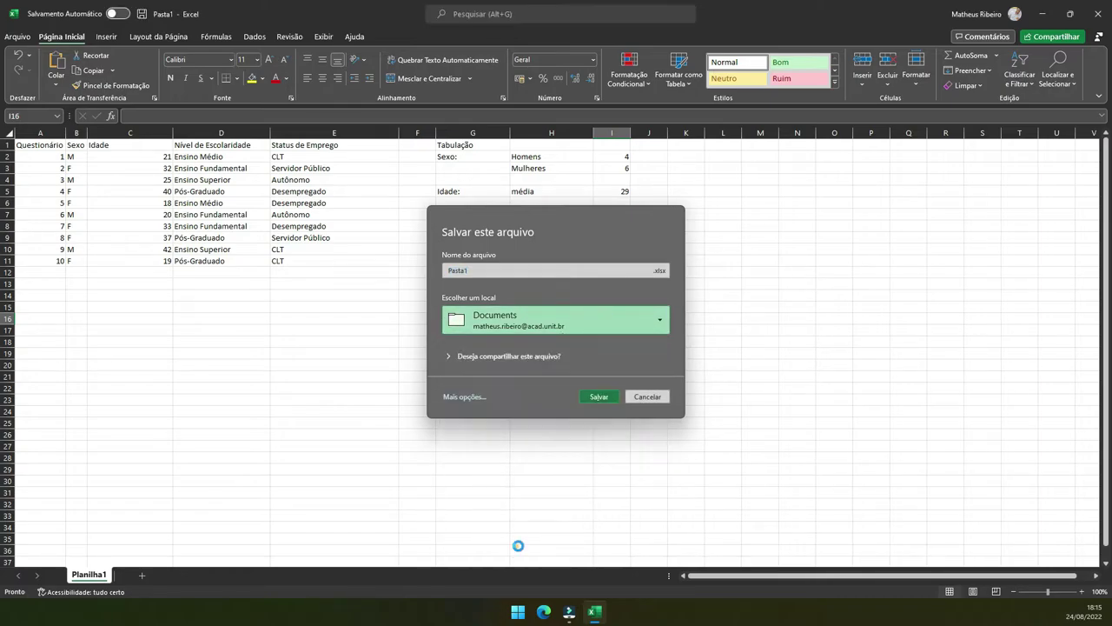
left_click(162, 263)
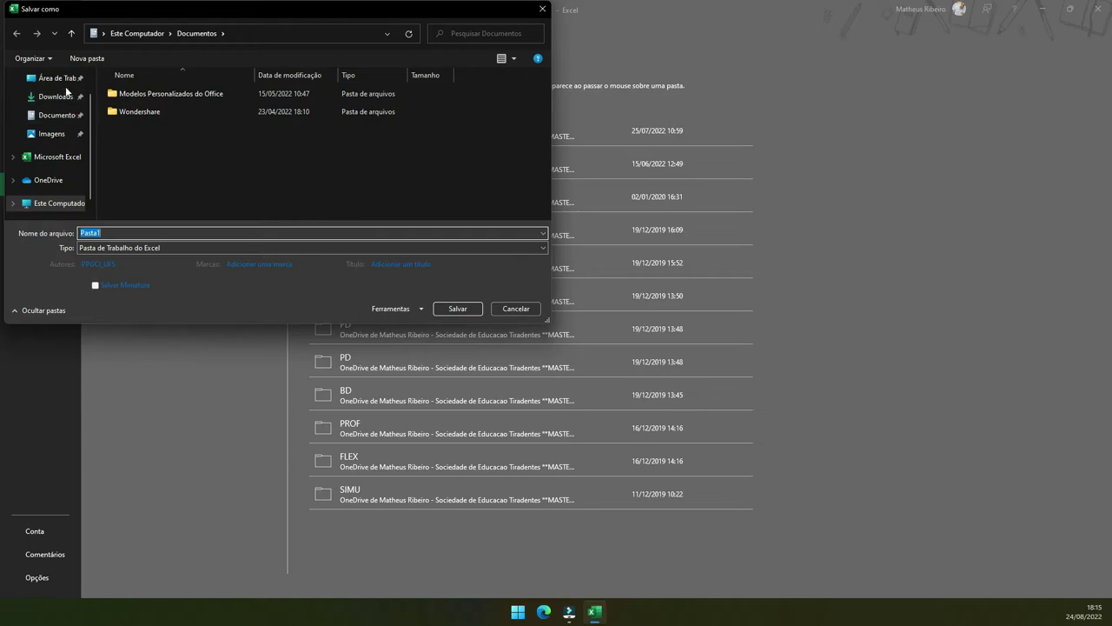
left_click(61, 79)
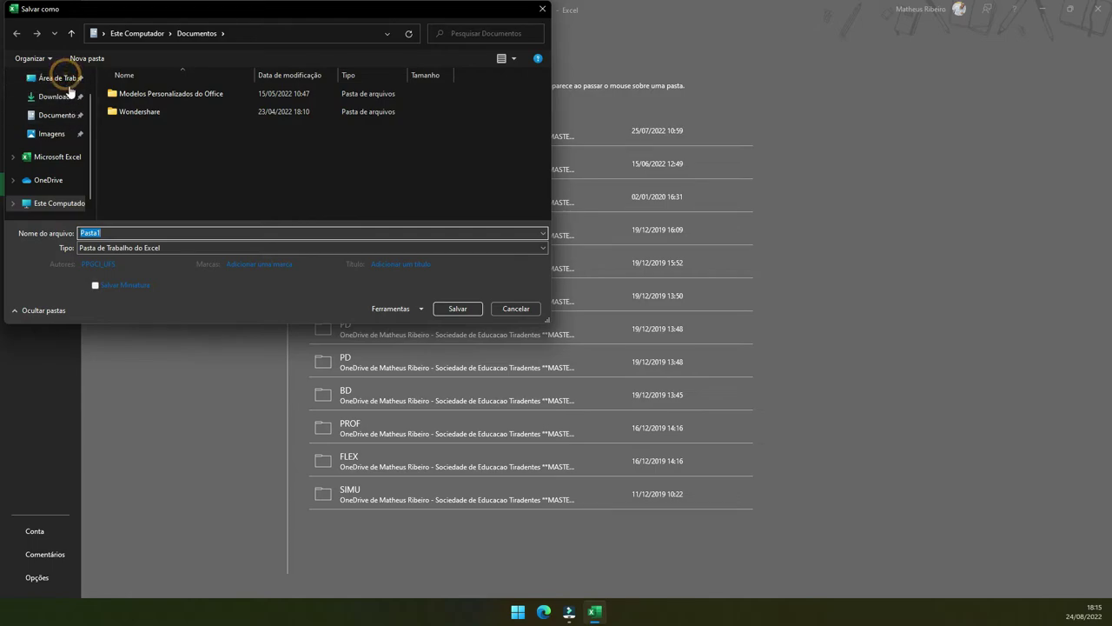
left_click(132, 230)
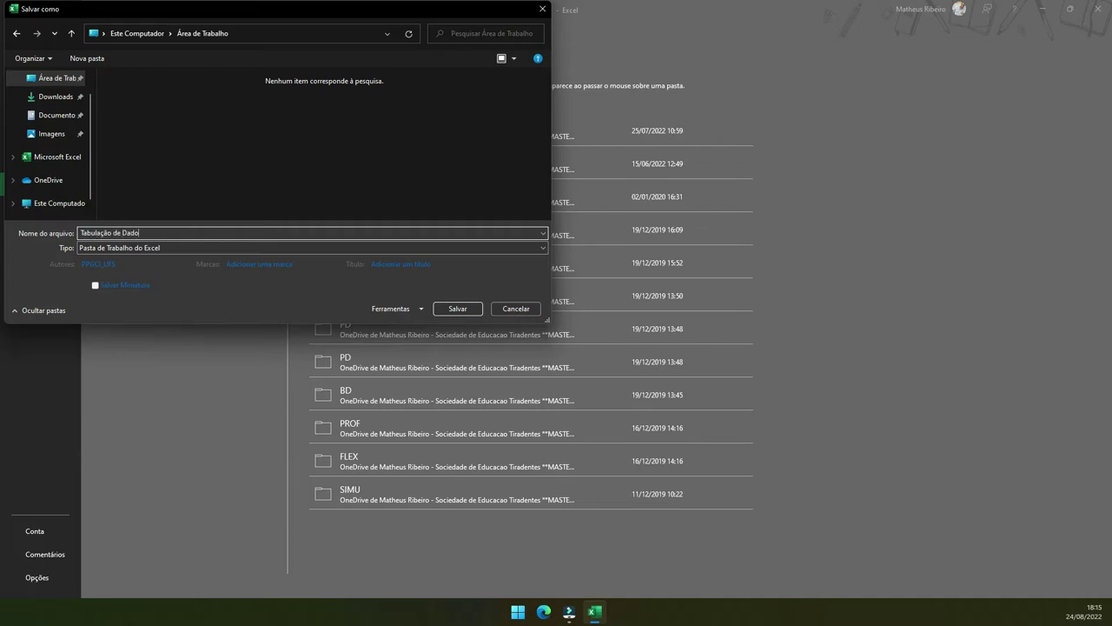
type("Tabulação de Dados")
key("Return")
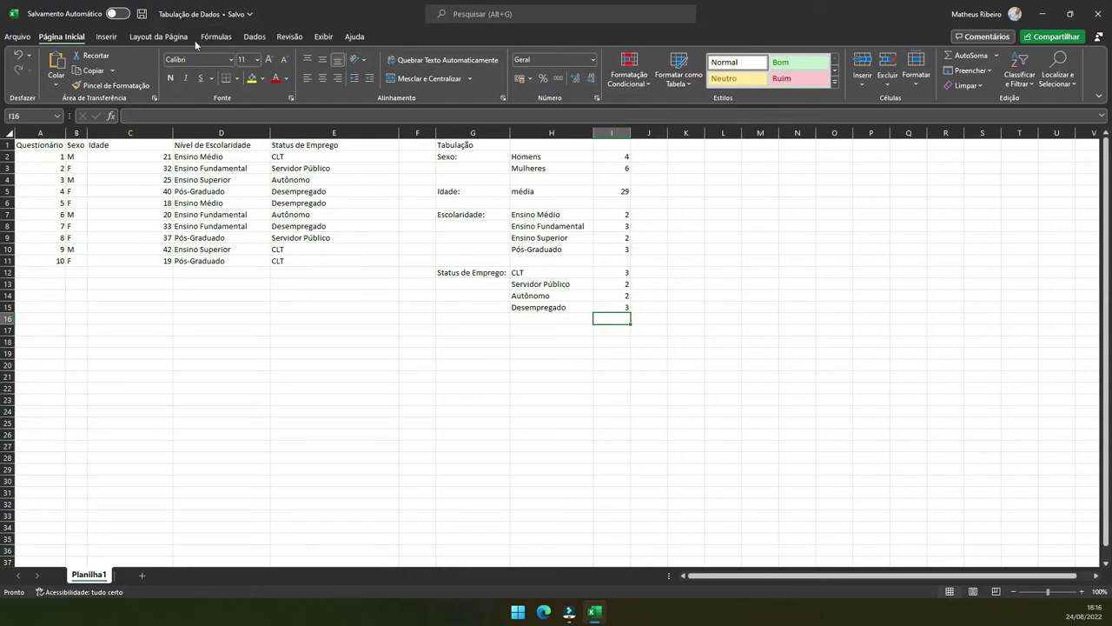
- Insert a 2D pie chart and place it in the empty area beside the tabulation, over columns L to S
left_click(165, 36)
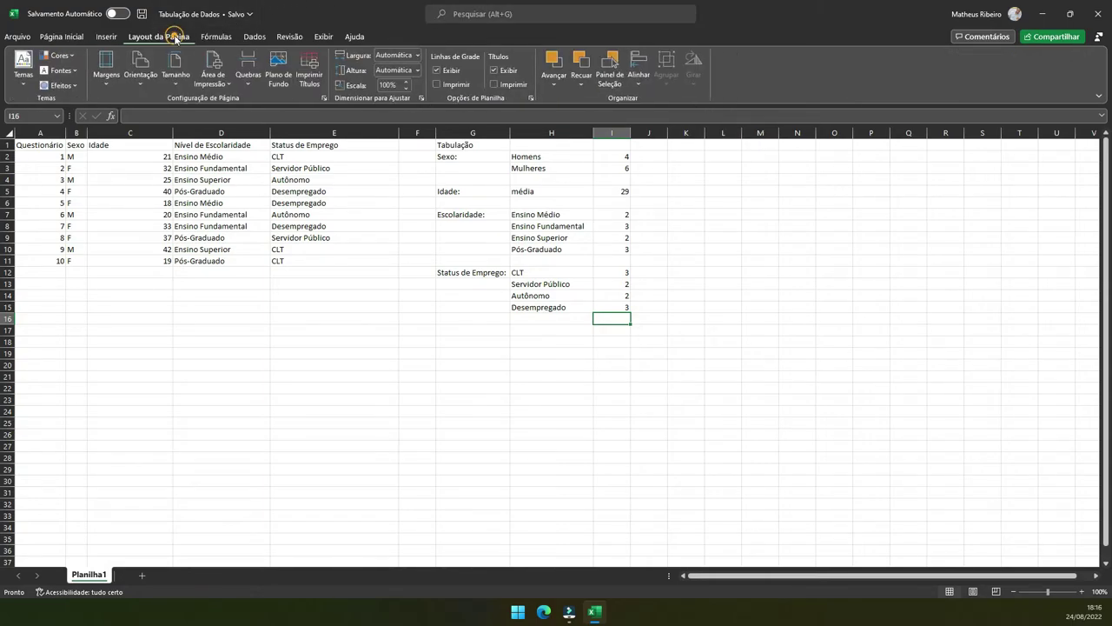
left_click(110, 36)
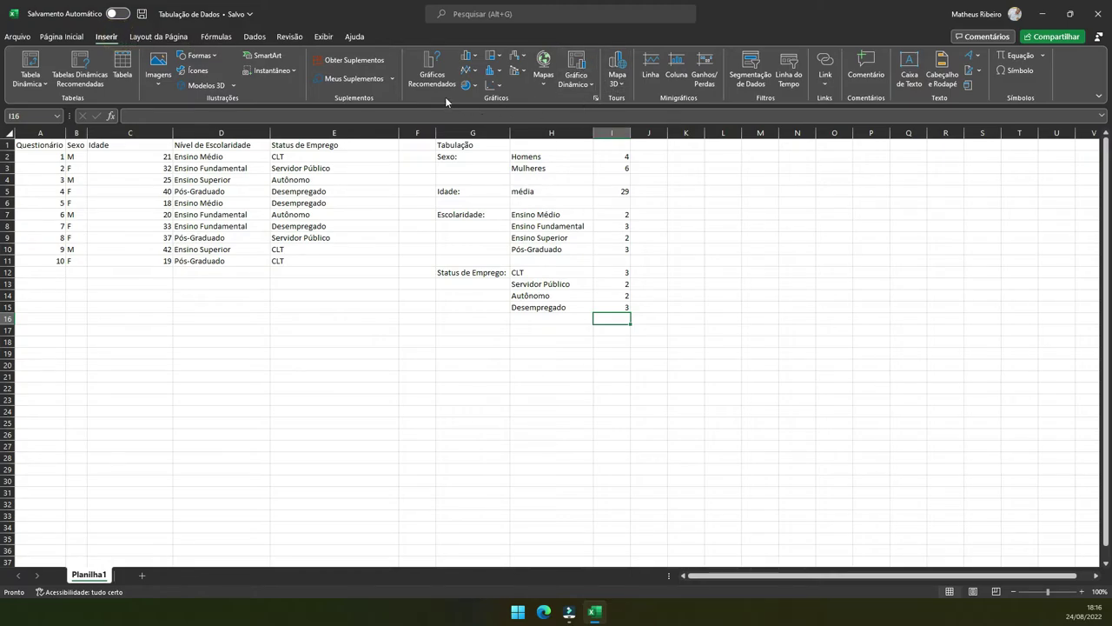
left_click(469, 86)
left_click(478, 120)
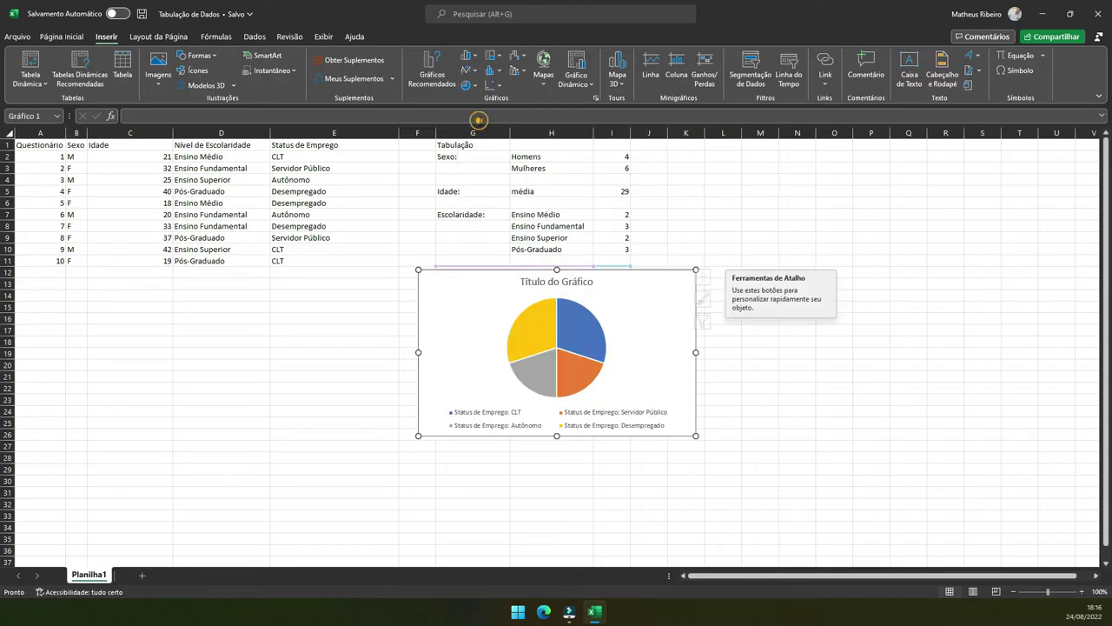
left_click_drag(611, 274, 895, 185)
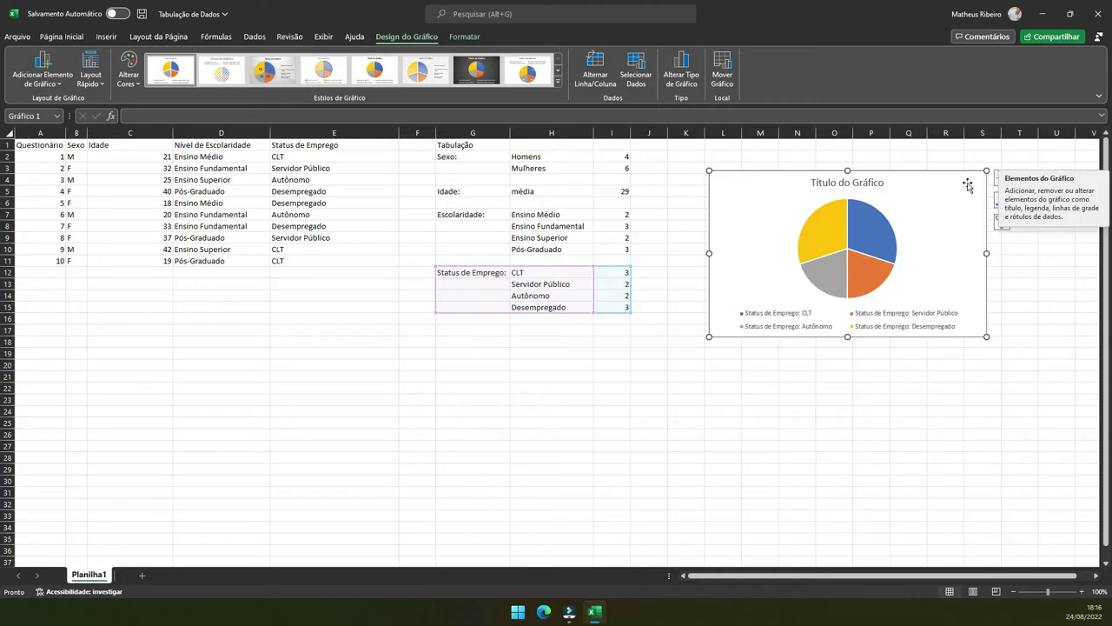
- Change the pie chart's data range to H2:I3, the Homens and Mulheres counts
left_click(636, 73)
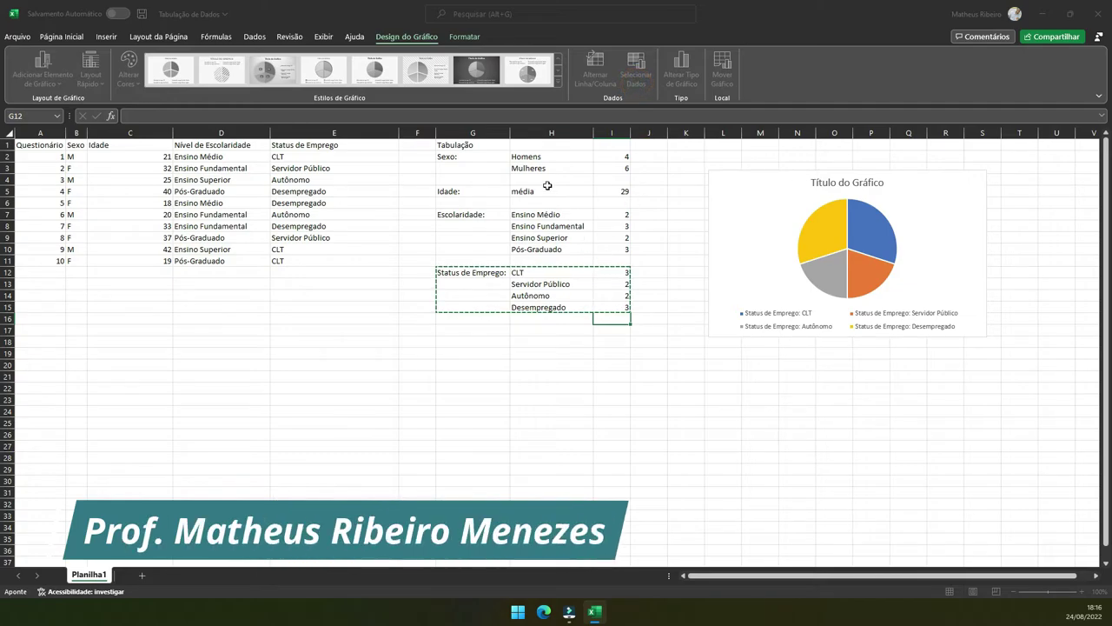
left_click_drag(515, 157, 608, 168)
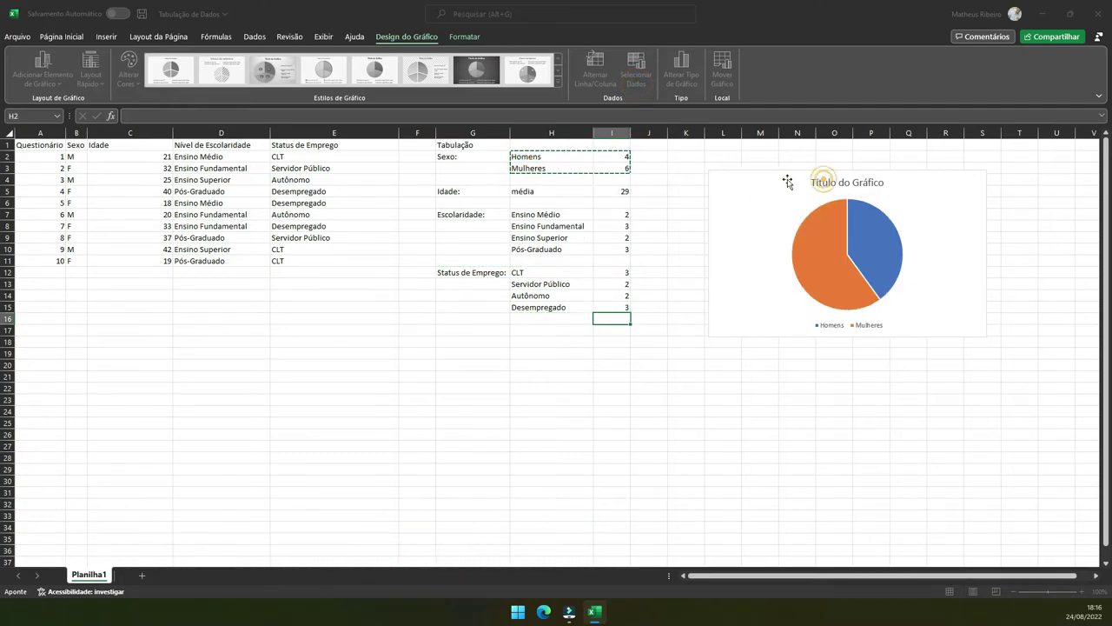
left_click(691, 191)
left_click_drag(584, 154, 604, 170)
key("Return")
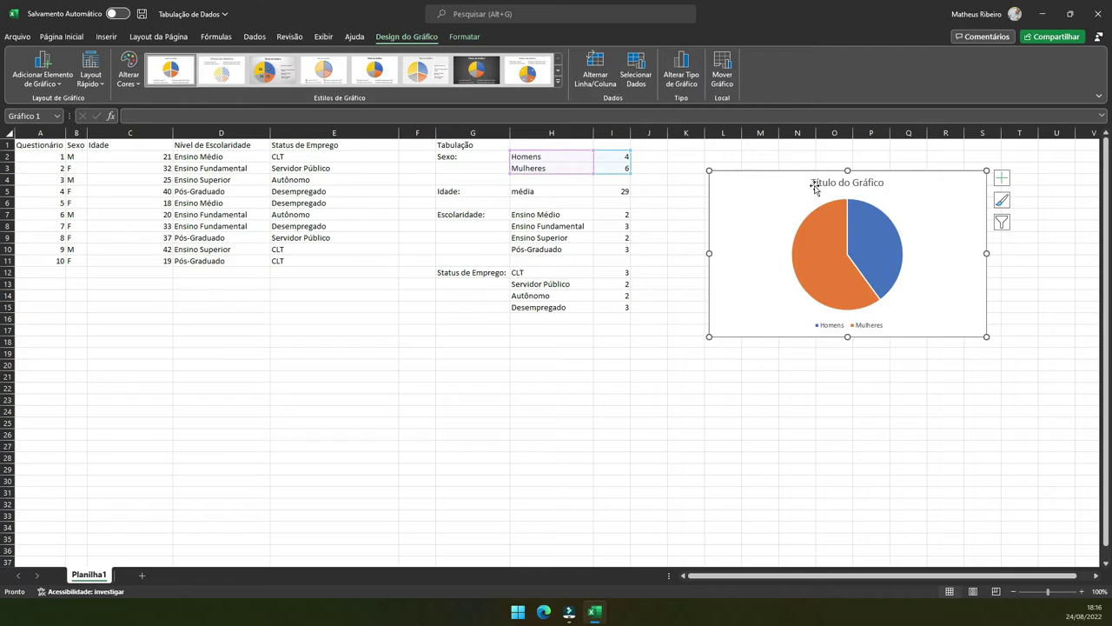
- Title the pie chart "Sexo" and move it below the questionnaire responses, over about rows 13 to 27
double_click(815, 186)
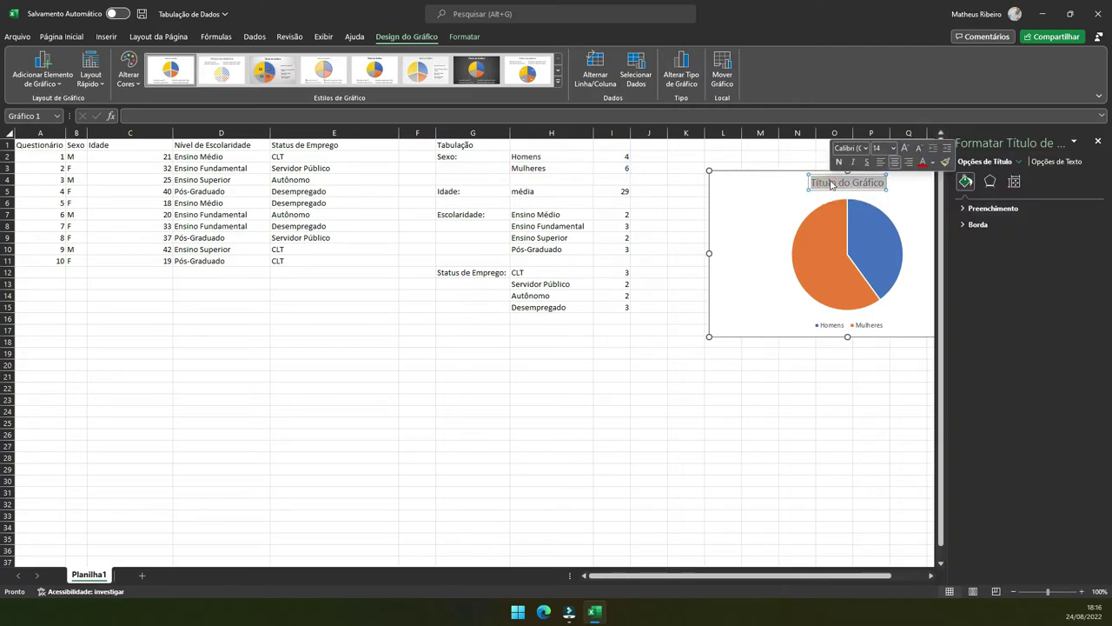
type("Sexo")
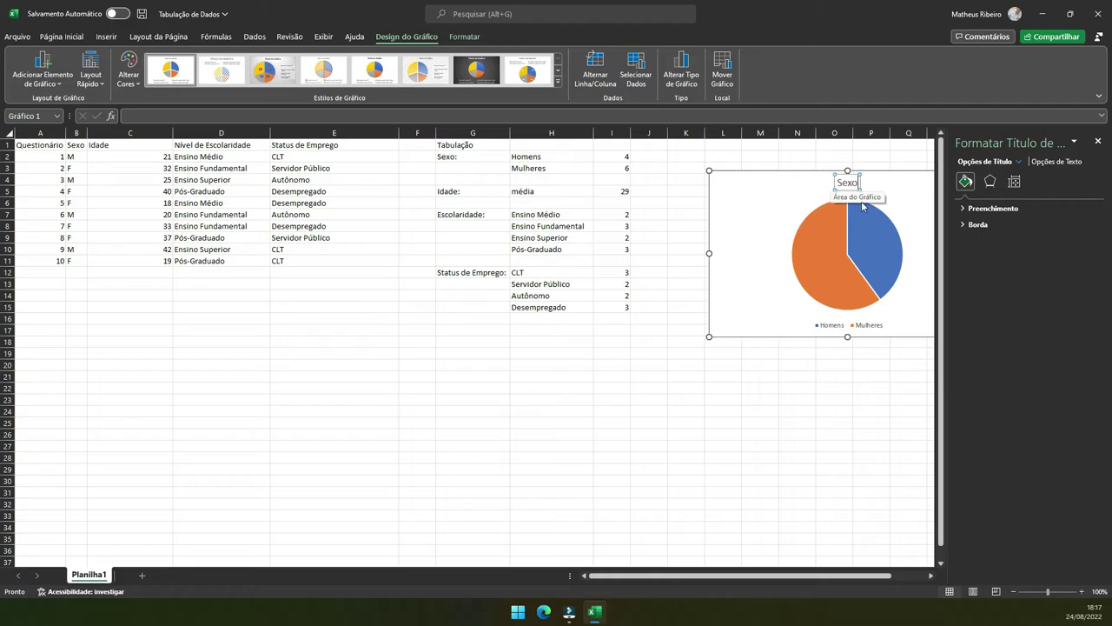
left_click(879, 376)
left_click(1096, 144)
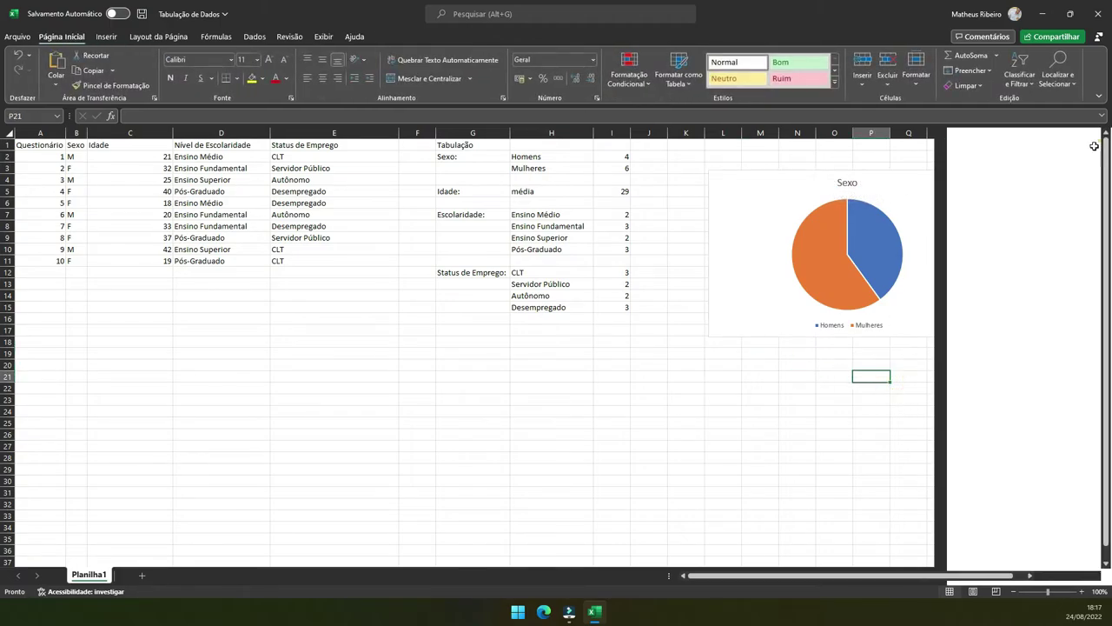
left_click_drag(945, 180, 269, 300)
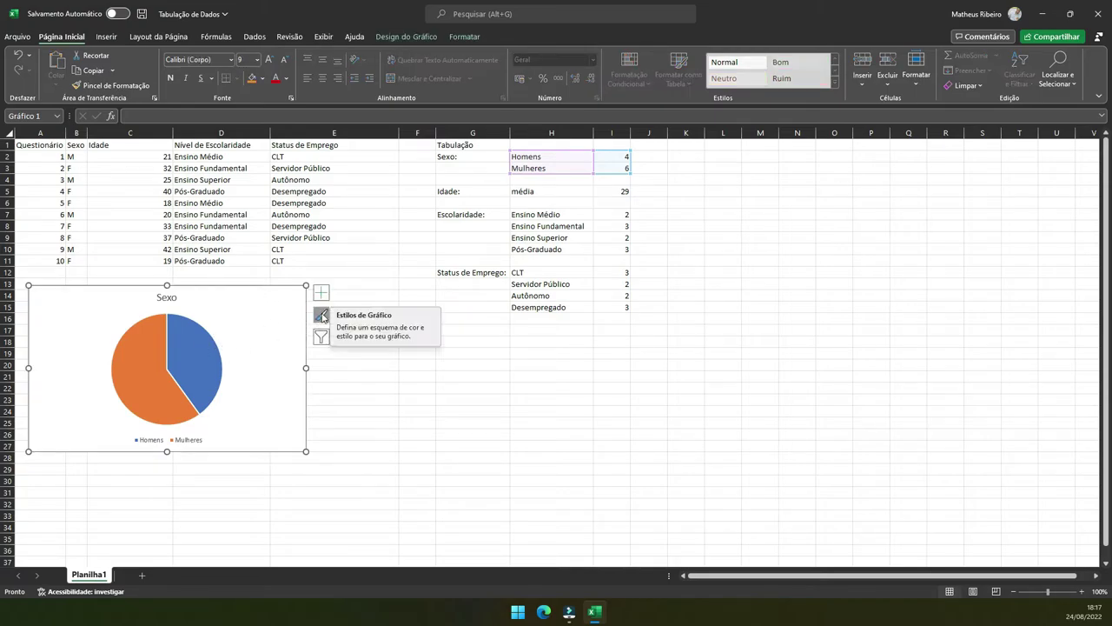
- Browse the available chart styles for the Sexo pie chart
left_click(322, 316)
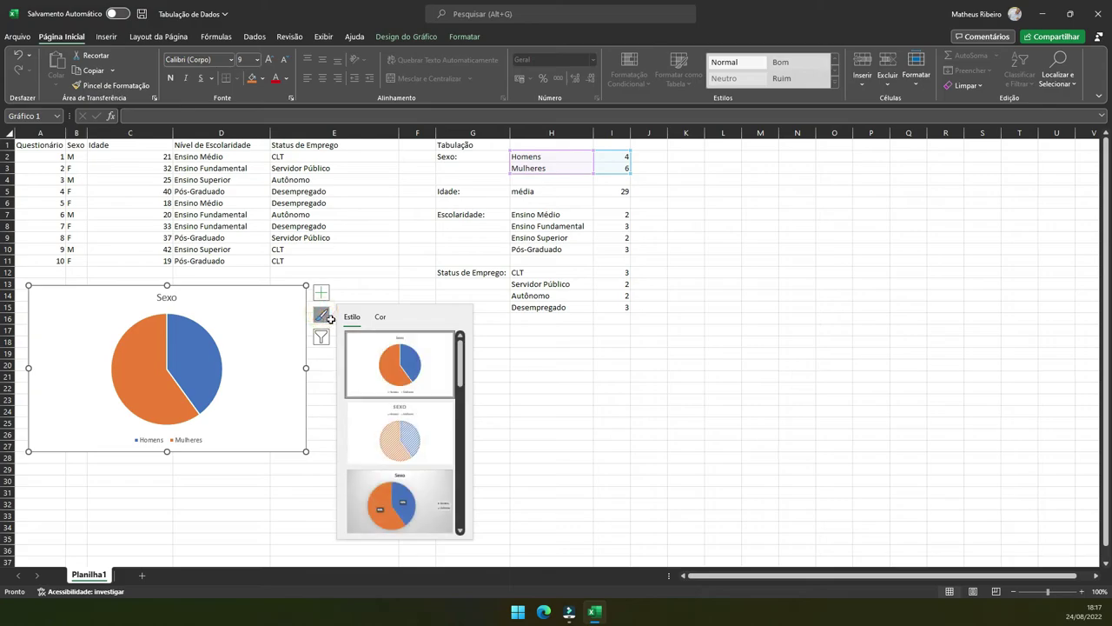
scroll(412, 415, "down", 2)
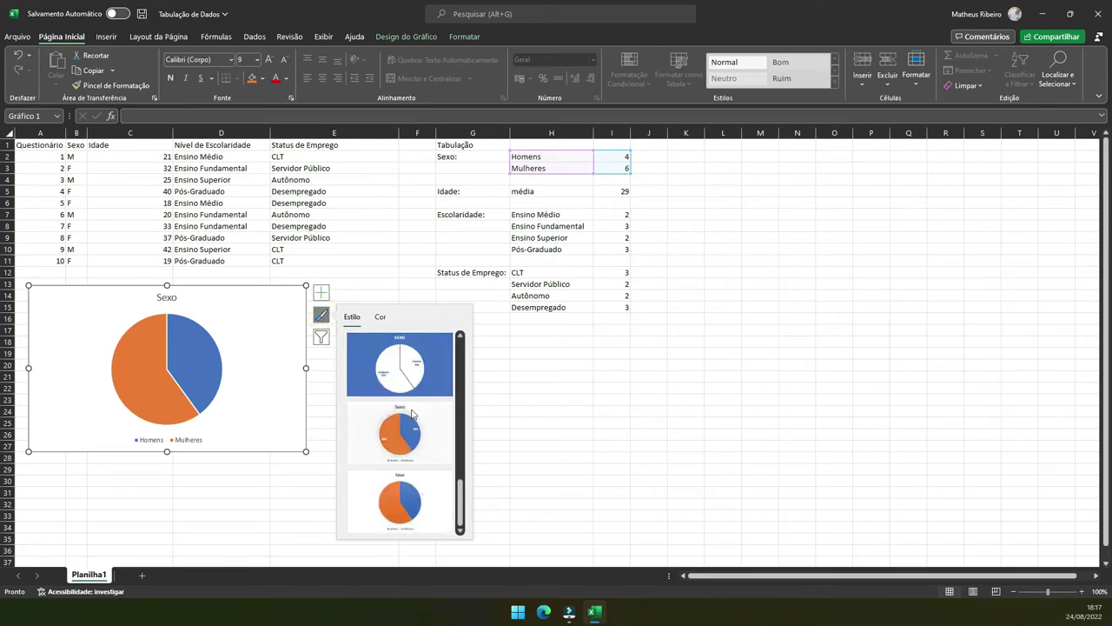